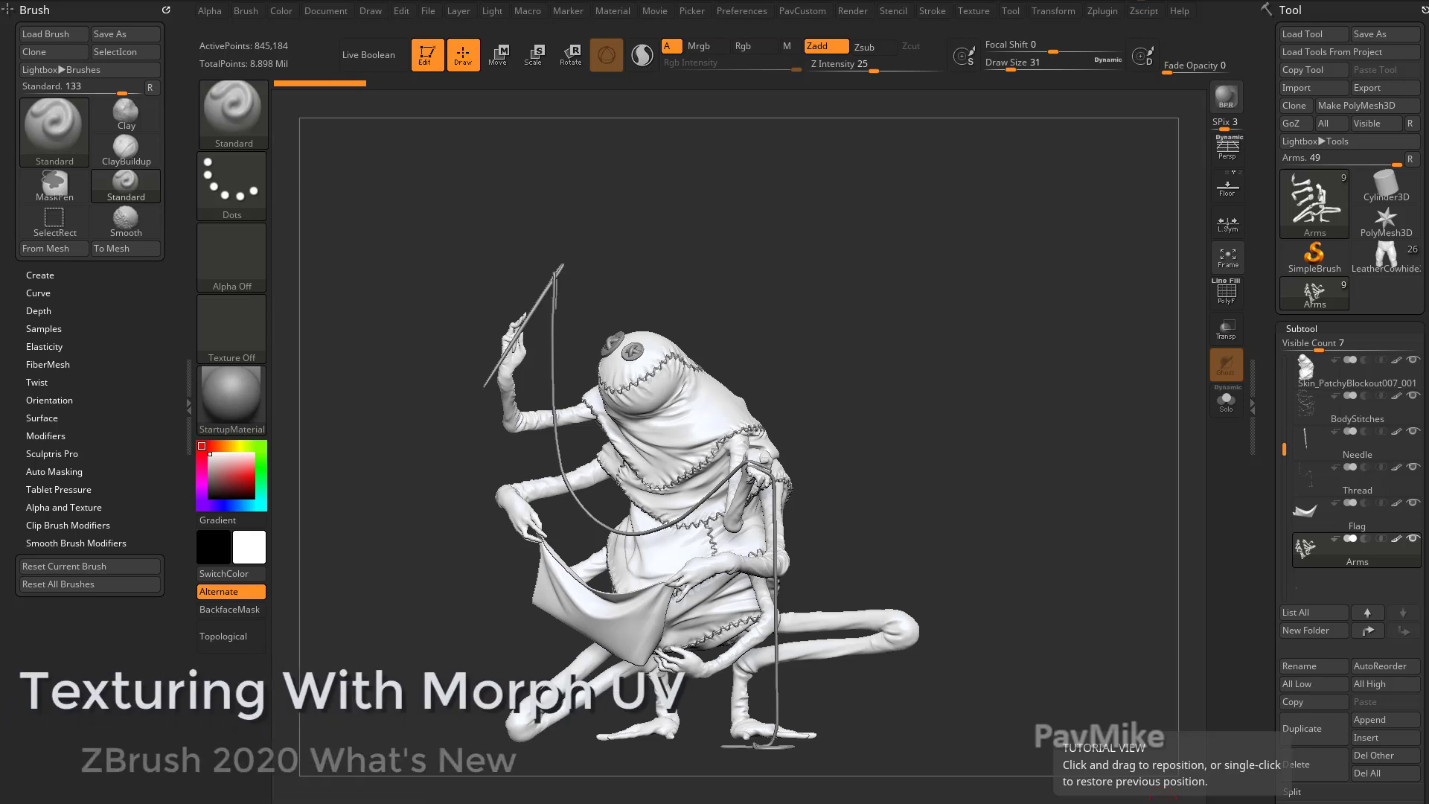
- Apply the MatCap Gray material and turn off polypaint display on all the character's subtools
left_click_drag(970, 313, 481, 428)
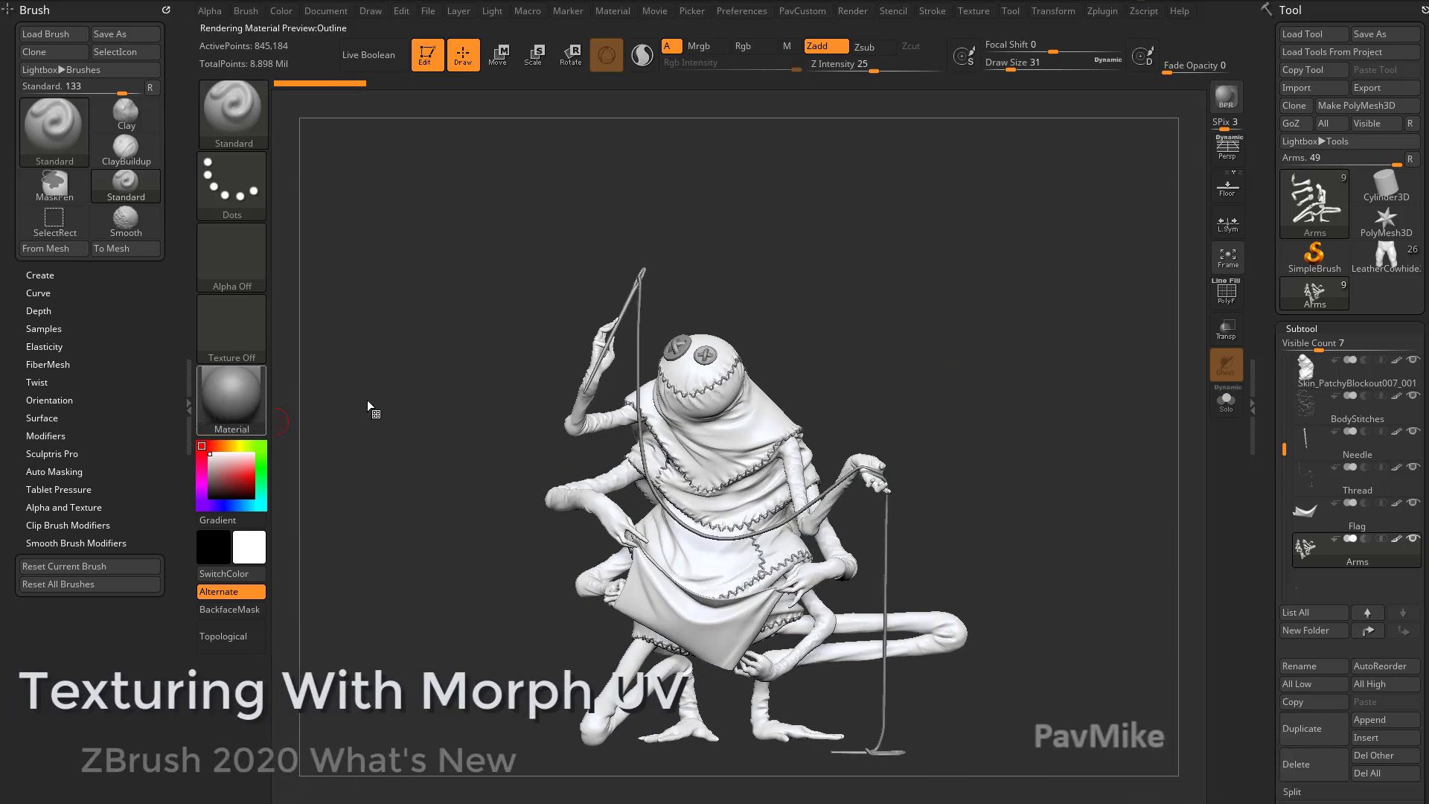
left_click(532, 292)
mouse_move(967, 367)
left_mouse_down("alt")
mouse_move(910, 343)
mouse_move(955, 328)
left_mouse_up("alt")
left_click(1397, 540, "shift")
mouse_move(1046, 438)
left_mouse_down("alt")
mouse_move(1085, 427)
mouse_move(970, 462)
left_mouse_up("alt")
key("s")
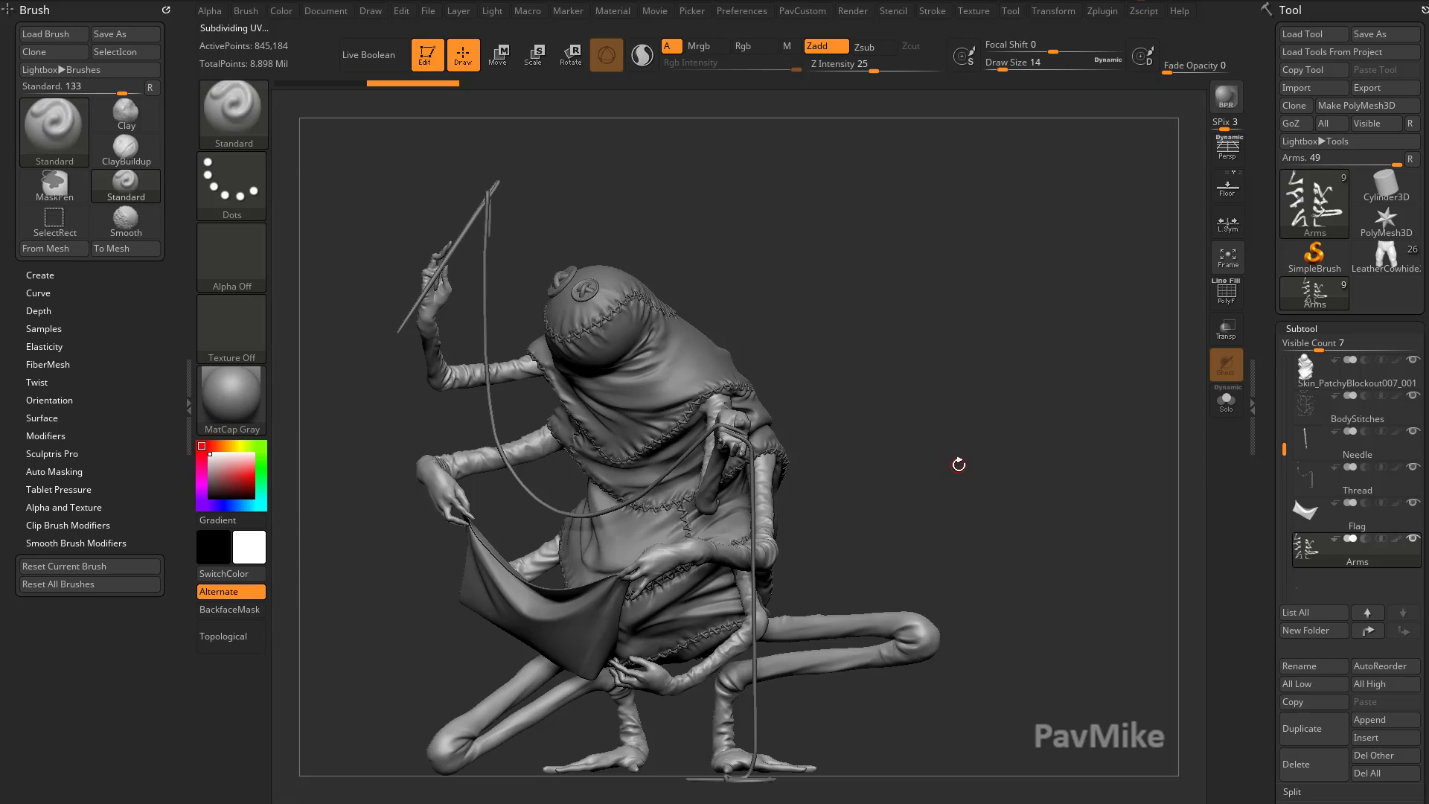
- Make the Flag the active subtool and choose Texture 30, the ZBrush logo, as the brush texture
key("bracketright")
key("bracketright")
key("bracketright")
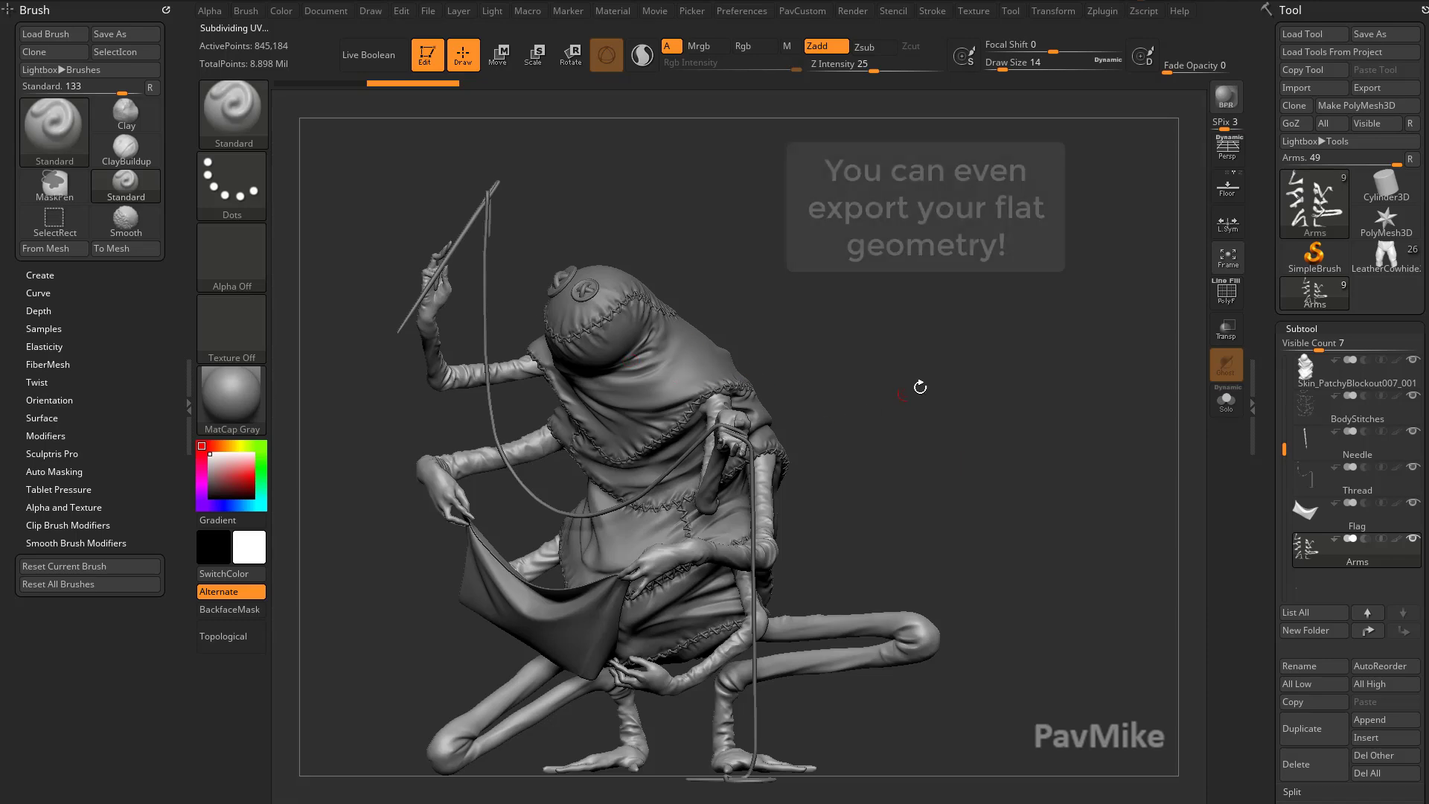
mouse_move(985, 424)
left_mouse_down()
mouse_move(979, 408)
mouse_move(1011, 444)
mouse_move(1062, 411)
mouse_move(1101, 498)
mouse_move(1119, 461)
mouse_move(840, 431)
left_mouse_up()
key("s")
key("s")
key("s")
key("s")
left_click(681, 573, "alt")
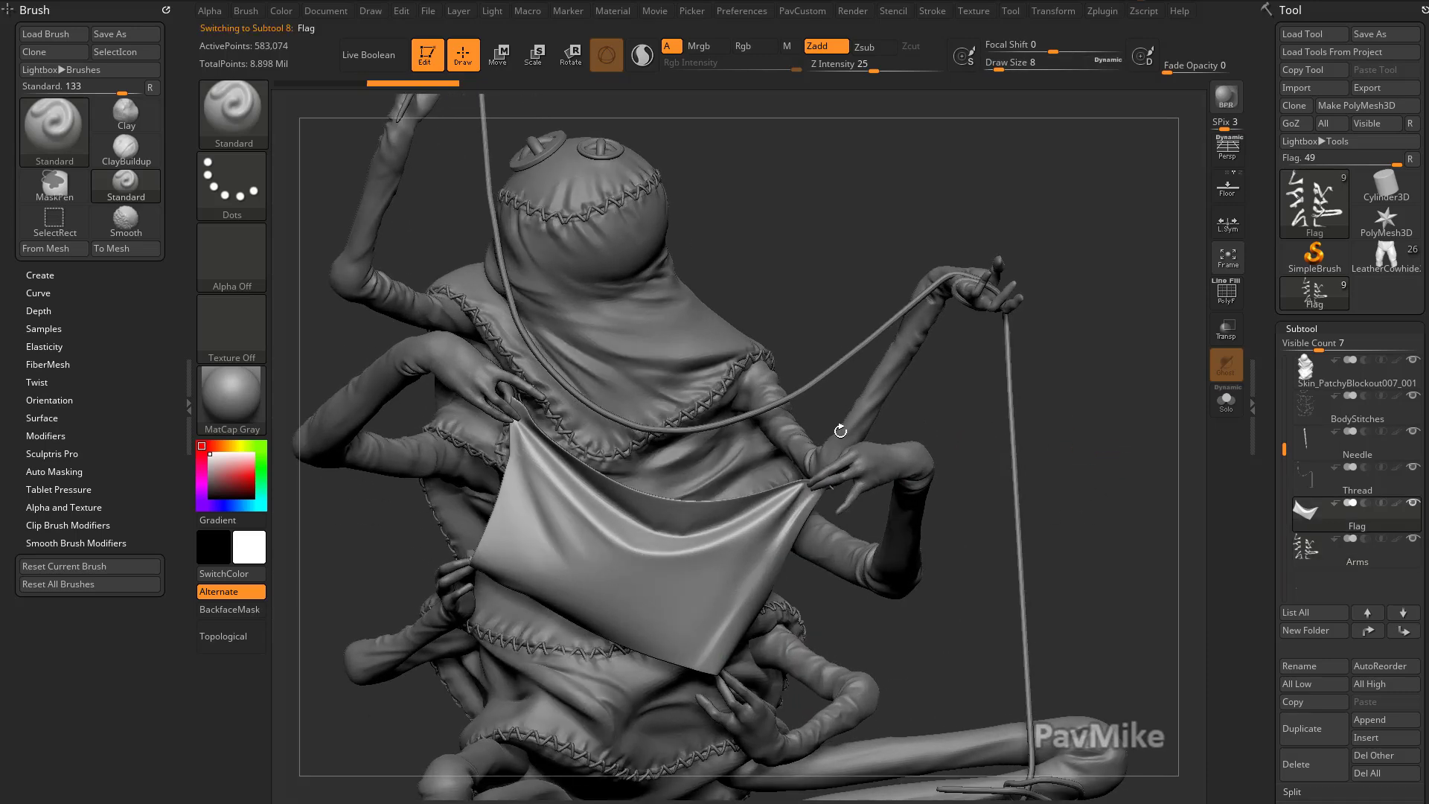
left_click(243, 343)
left_click(567, 521)
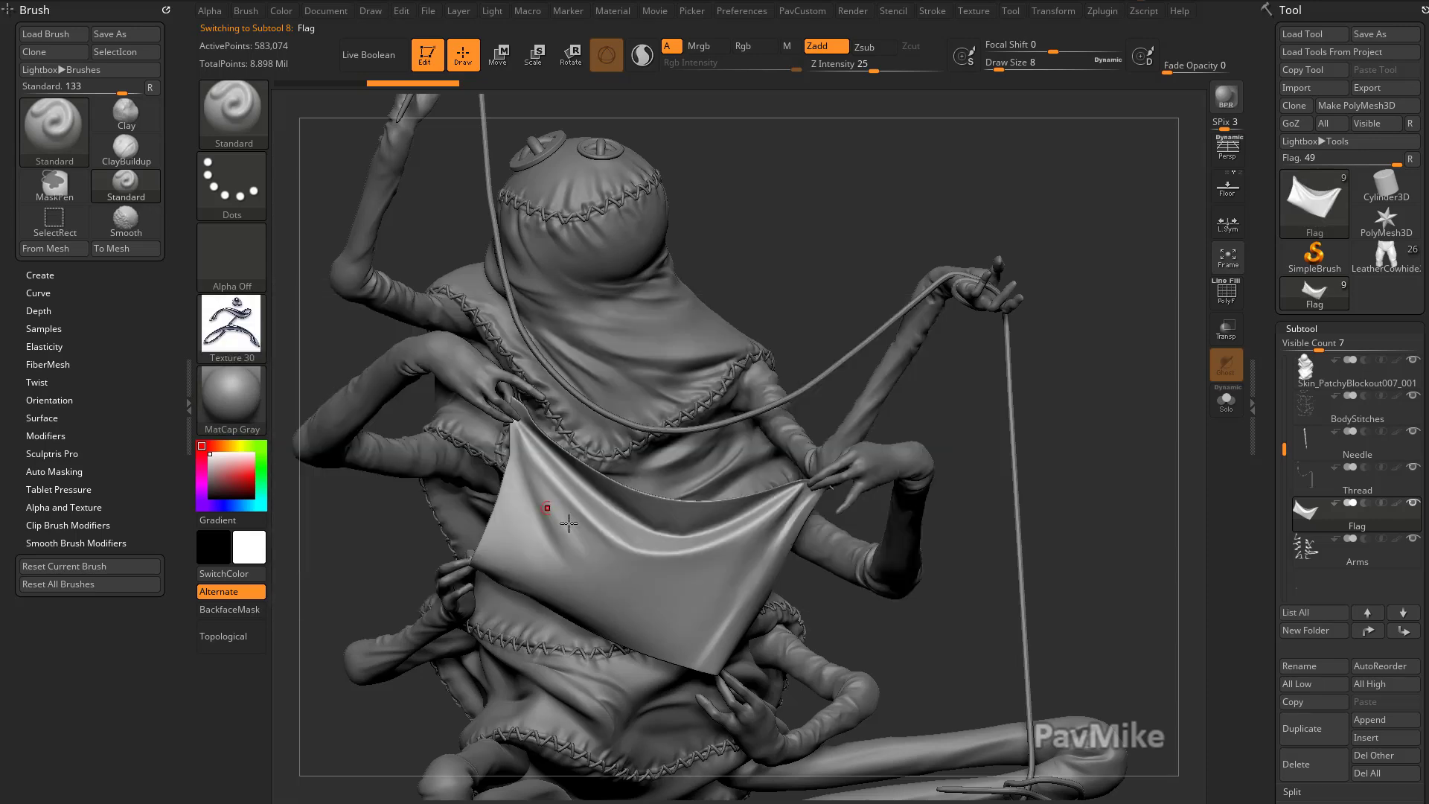
- Set the Standard brush to a DragRect stroke with no alpha, painting RGB only at intensity 100
mouse_move(758, 279)
left_mouse_down()
mouse_move(826, 255)
mouse_move(829, 268)
mouse_move(781, 272)
left_mouse_up()
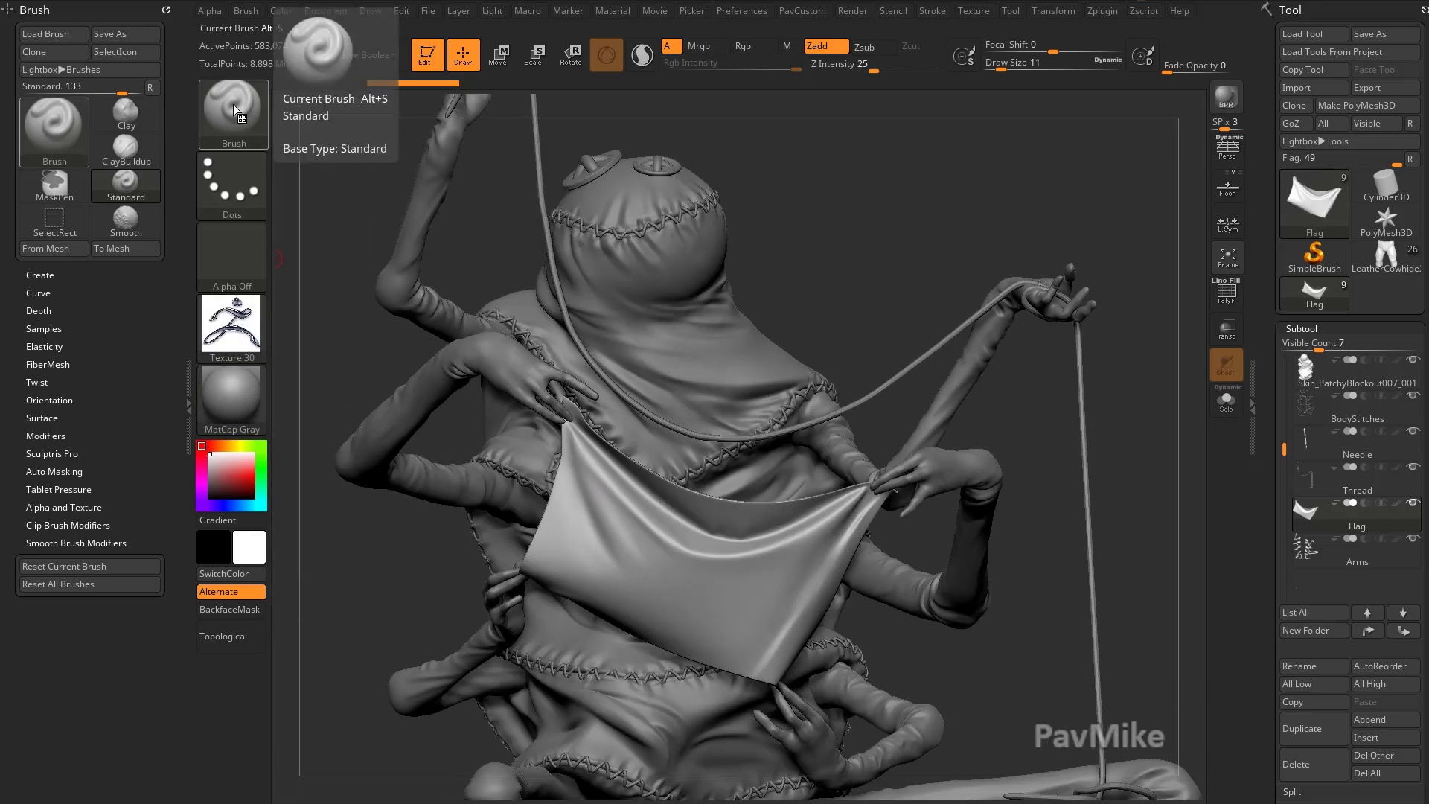
left_click(239, 168)
left_click(392, 195)
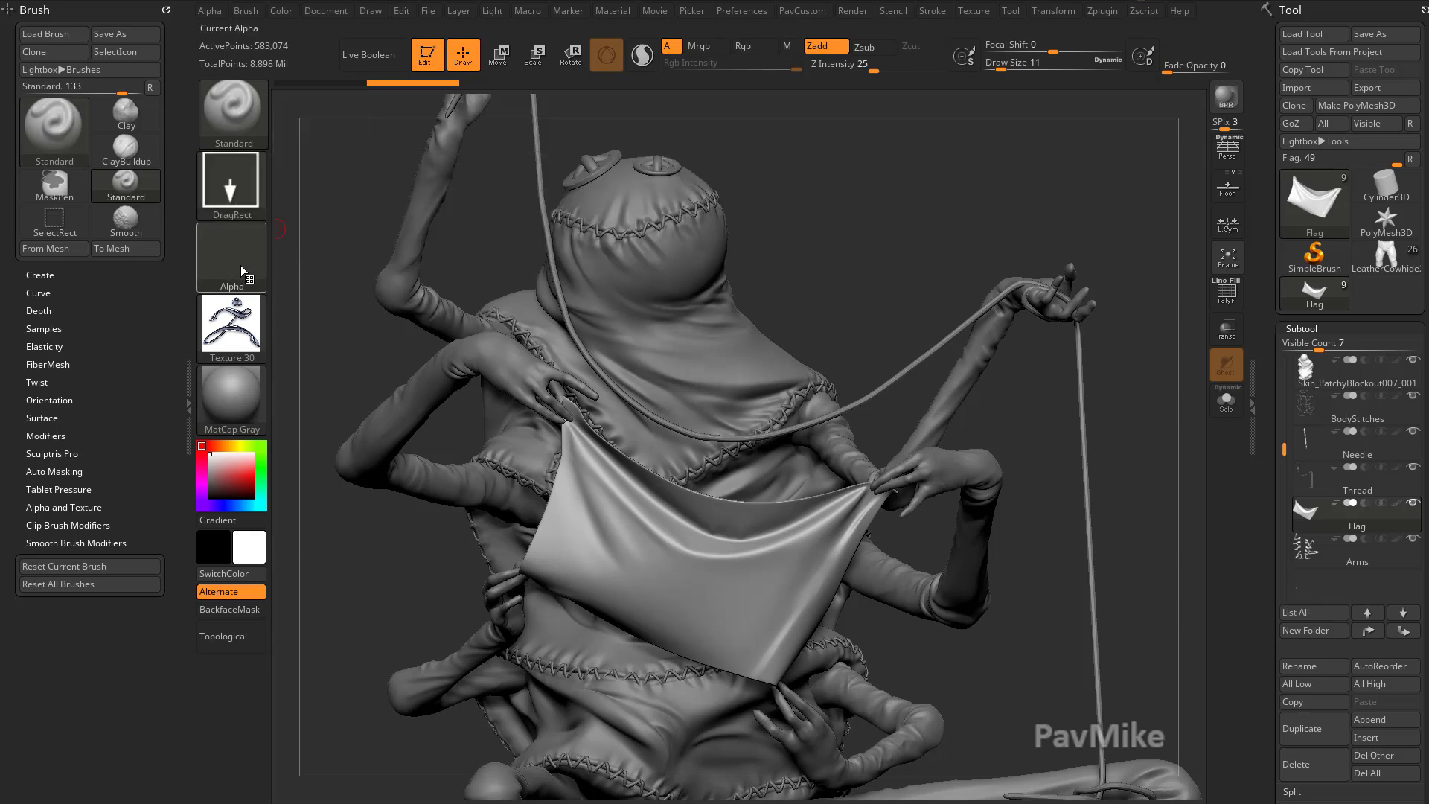
left_click(240, 265)
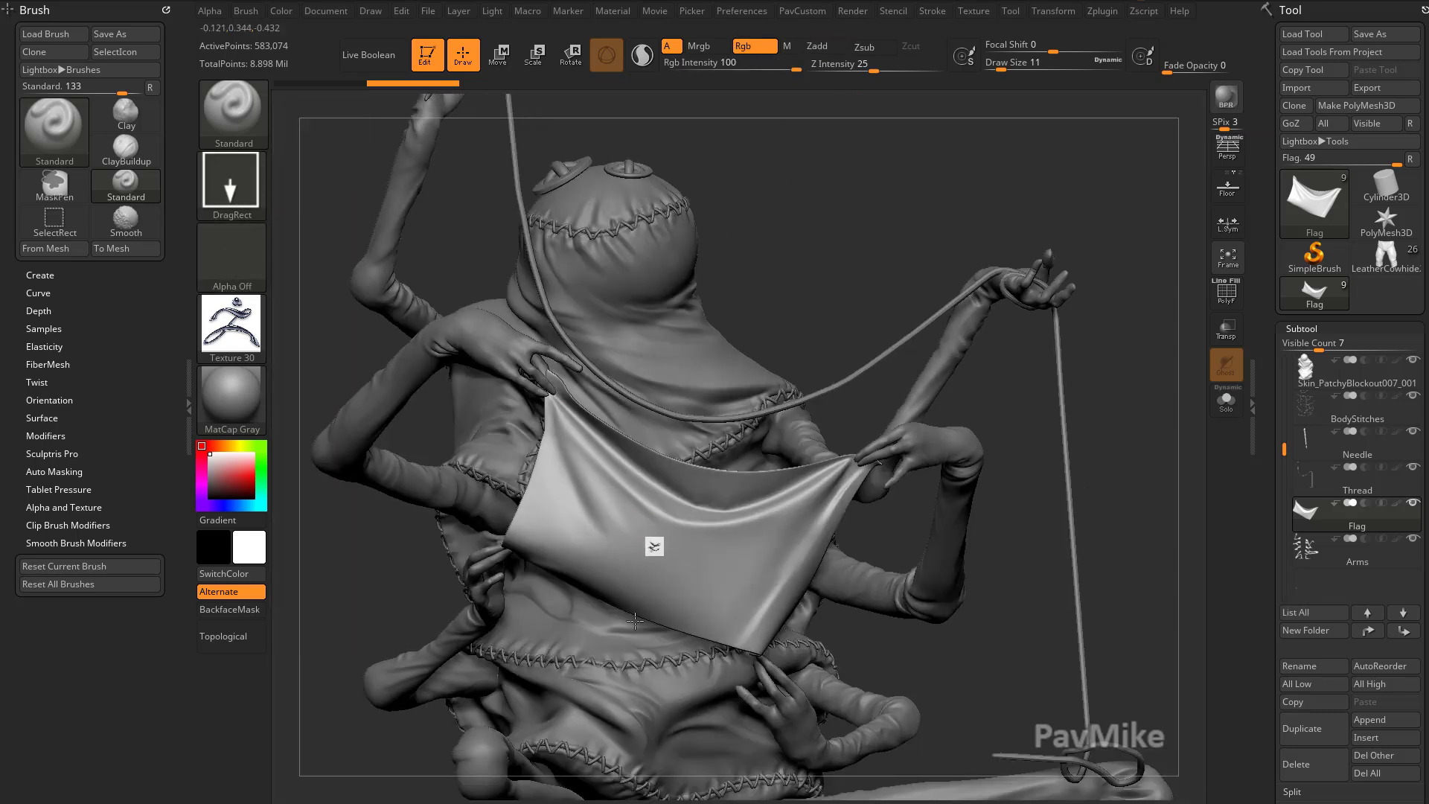
- Try stamping the logo texture across the front of the flag, undoing each attempt
left_click_drag(635, 620, 605, 687)
key("ctrl+z")
left_click_drag(644, 535, 763, 294)
key("ctrl+z")
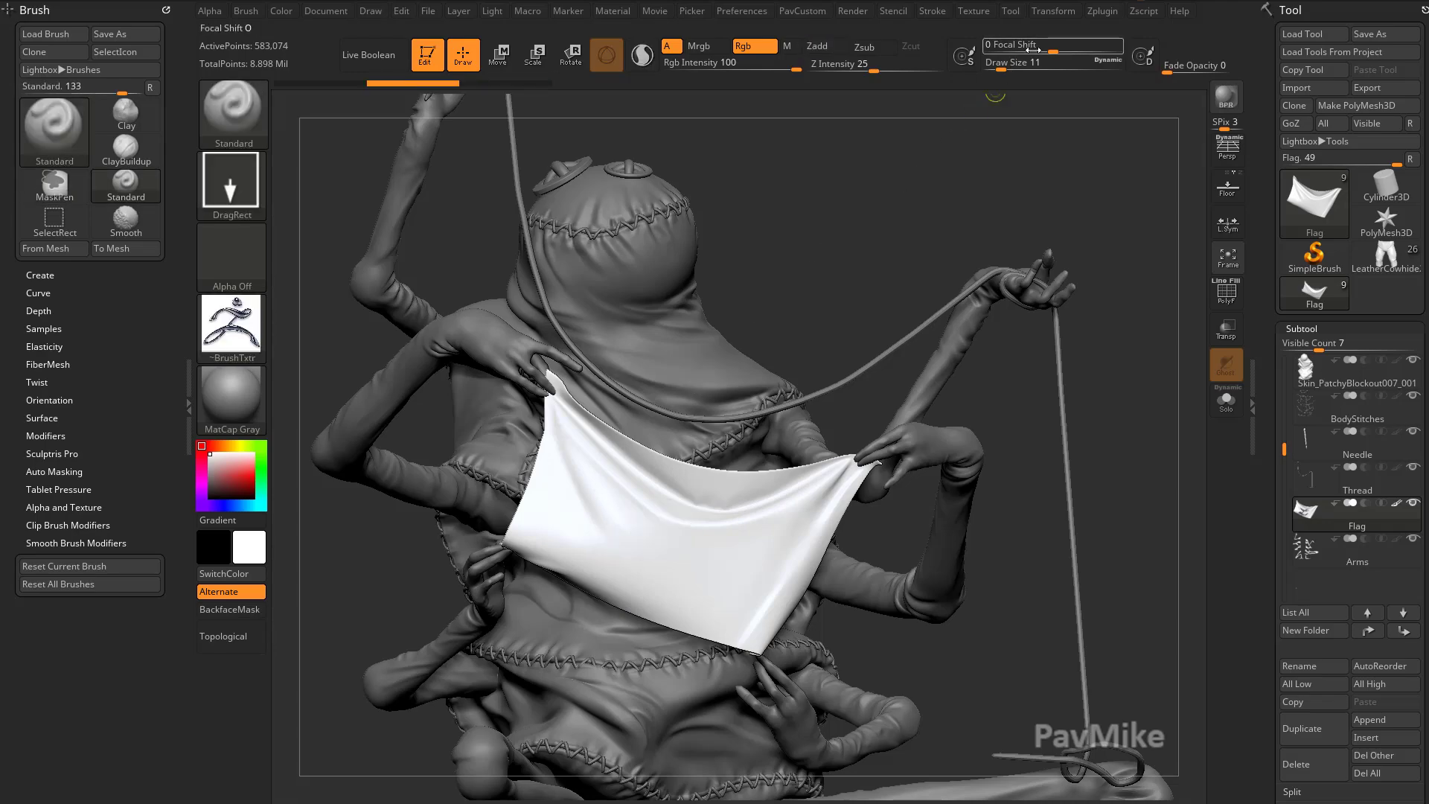
- Set Focal Shift to -100, test stamping the full logo on the flag, and undo the paint
left_click_drag(1033, 50, 984, 51)
left_click_drag(690, 436, 697, 415)
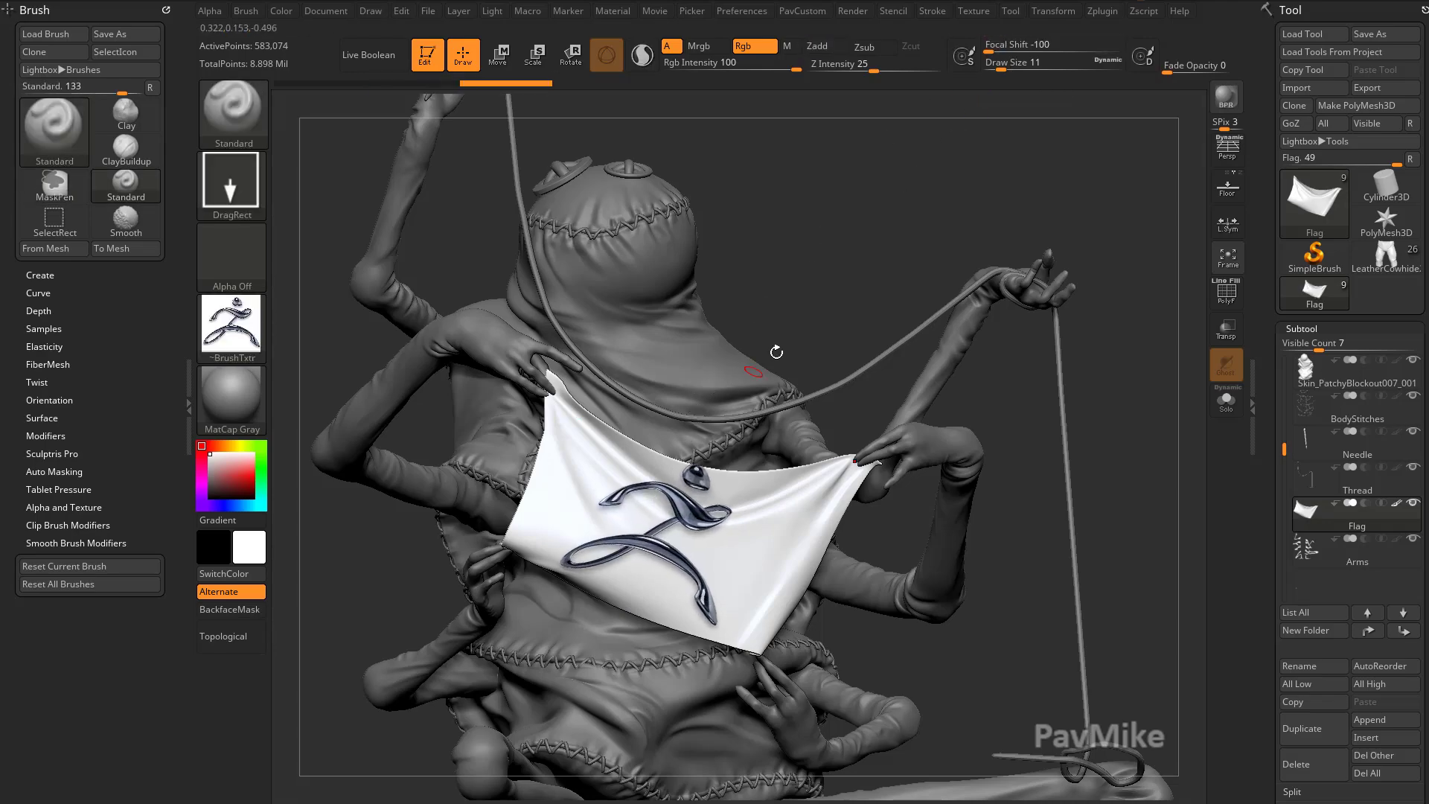
left_click_drag(777, 352, 802, 366)
left_click_drag(472, 568, 696, 512)
key("ctrl+z")
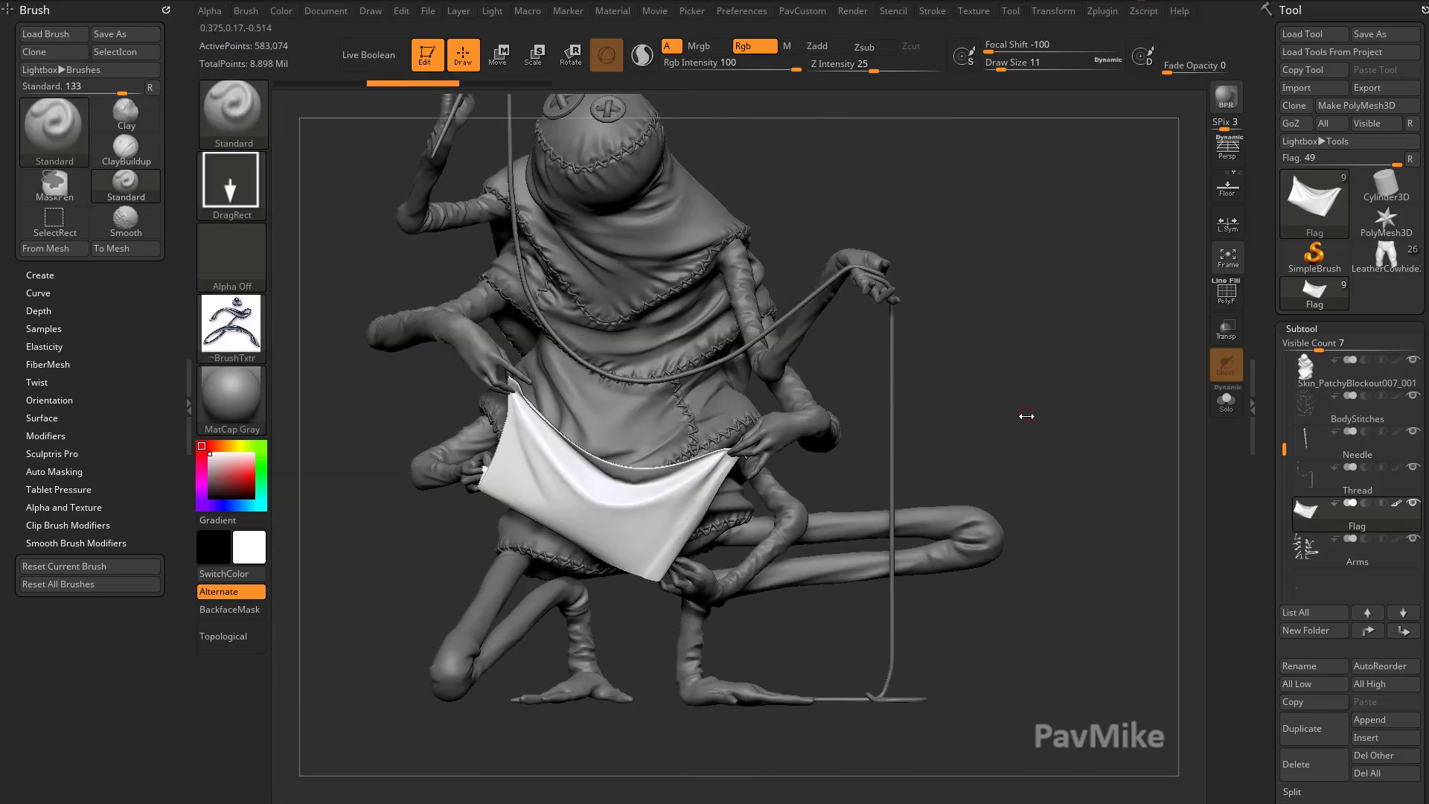
- Display the flag's polyframe to examine the topology of the cloth
key("s")
left_click_drag(1028, 422, 1075, 395)
key("shift+f")
right_click_drag(1110, 373, 1238, 463, "ctrl")
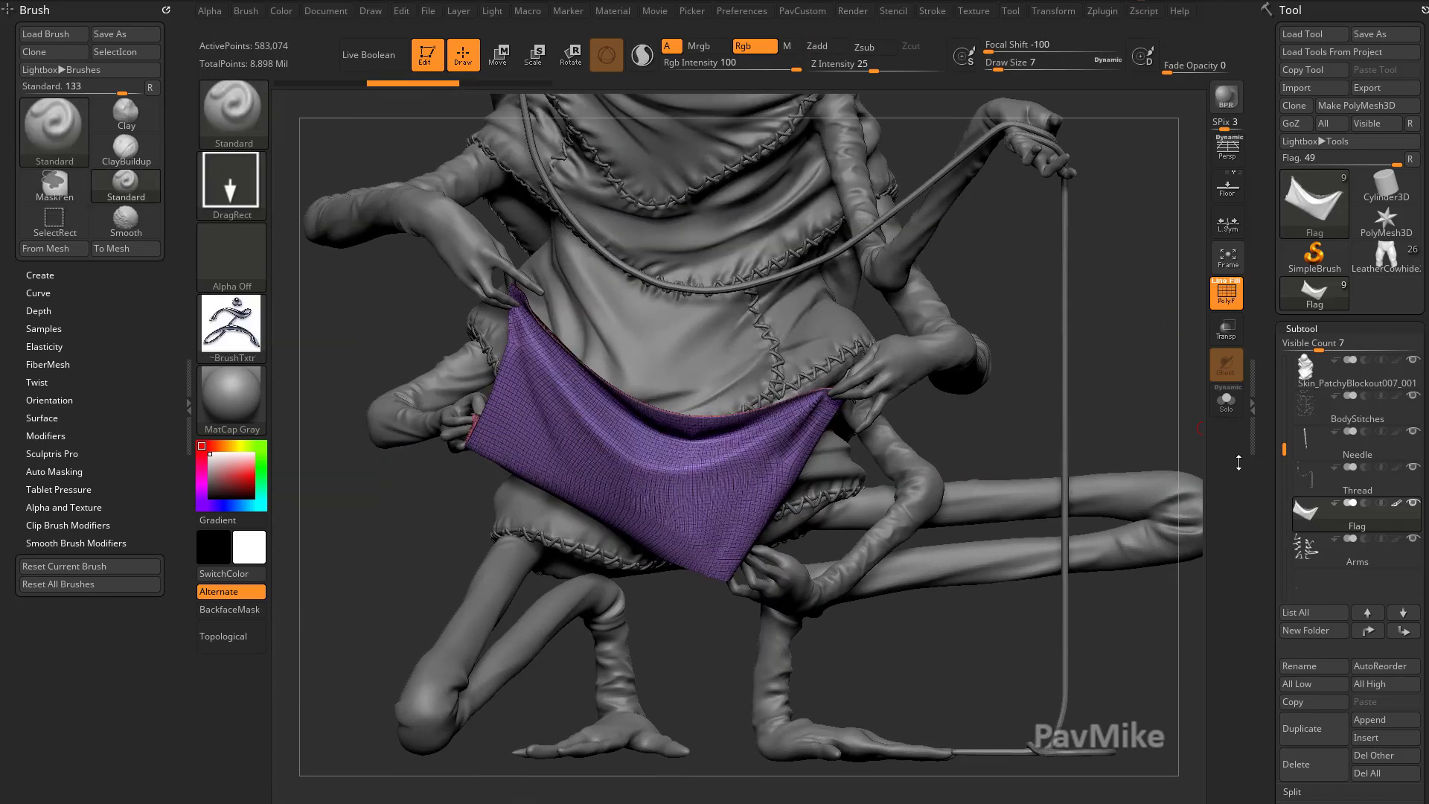
- Compare the flag's mesh at subdivision level 1 with subdivision level 4
scroll(1267, 448, "down", 8)
key("shift")
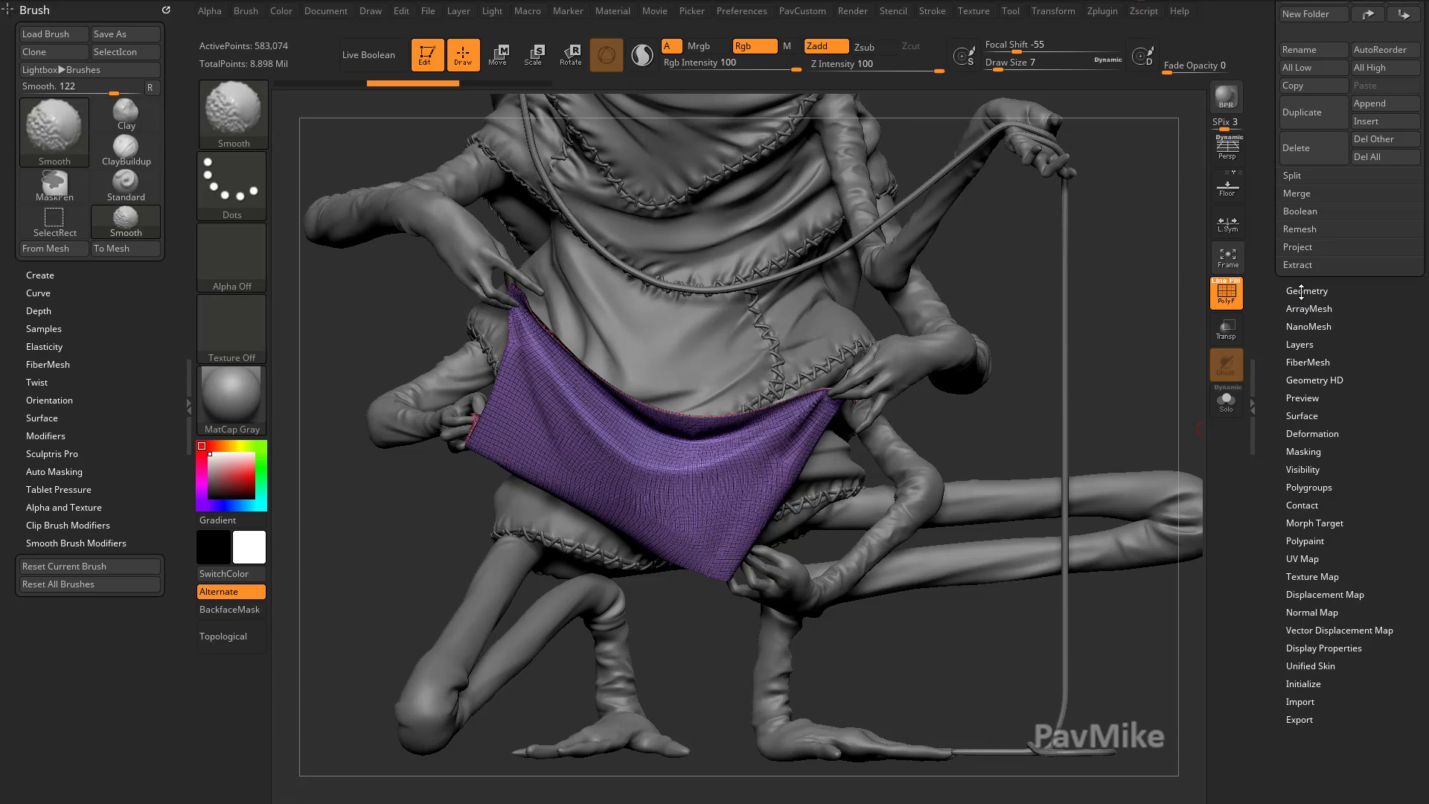
left_click(1301, 290)
left_click_drag(1212, 333, 1207, 335)
right_click_drag(1002, 440, 1029, 427, "alt")
right_click_drag(1029, 427, 1168, 366, "ctrl")
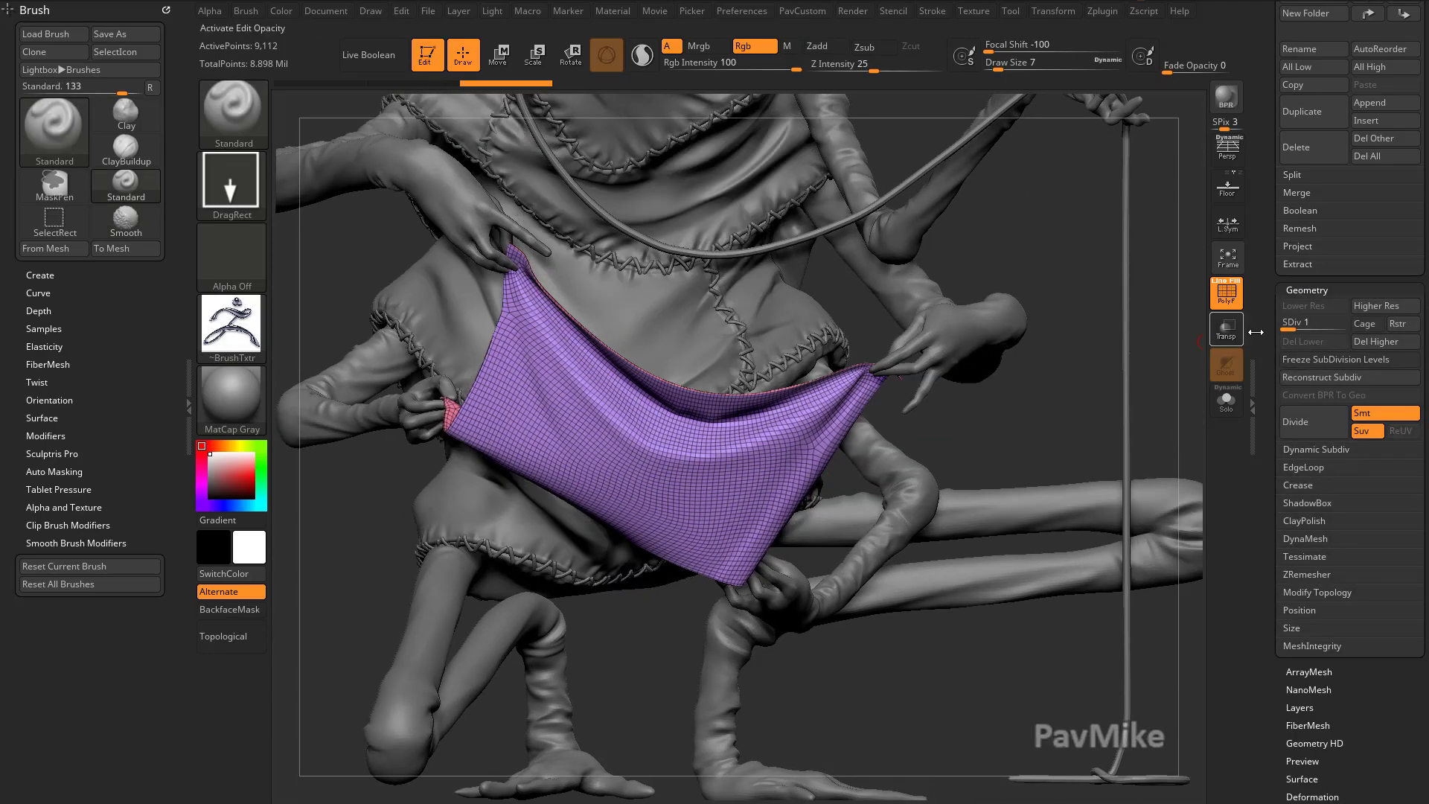
left_click_drag(1295, 321, 1341, 324)
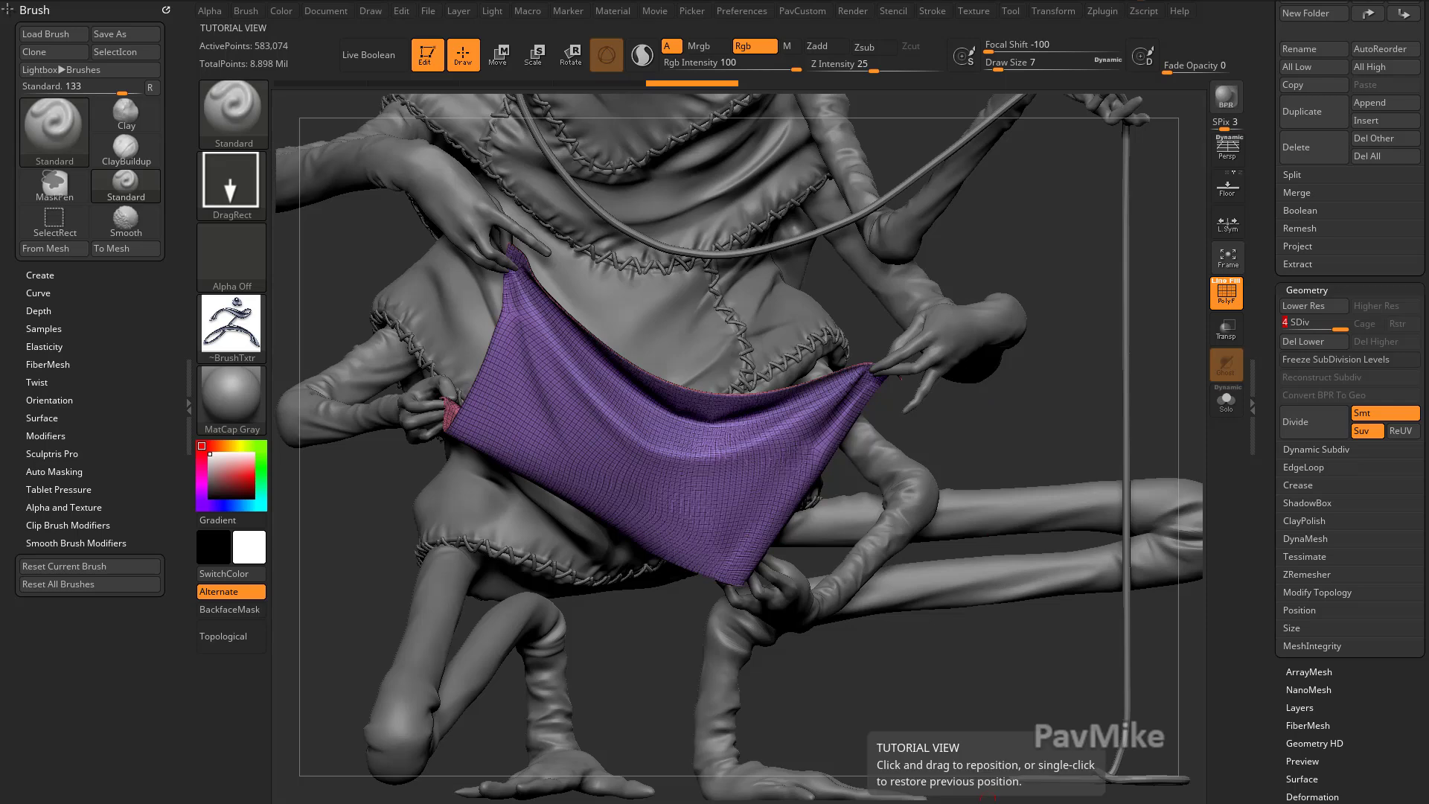
- Switch to the web browser and look through the YouTube playlists and ArtStation portfolio for the Marvelous and ZBrush Quickstart tutorial
left_click(402, 776)
scroll(831, 405, "down", 3)
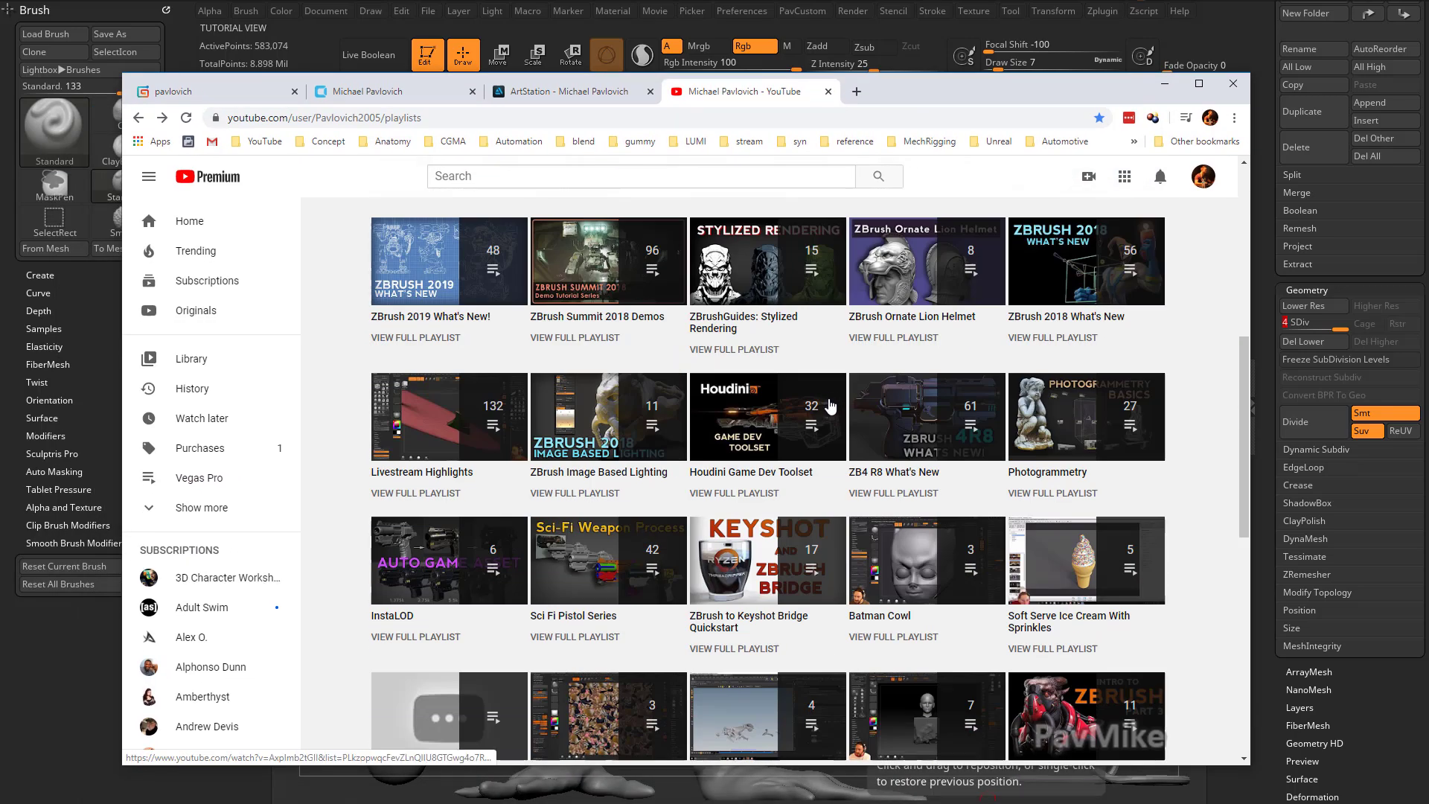
scroll(832, 405, "down", 4)
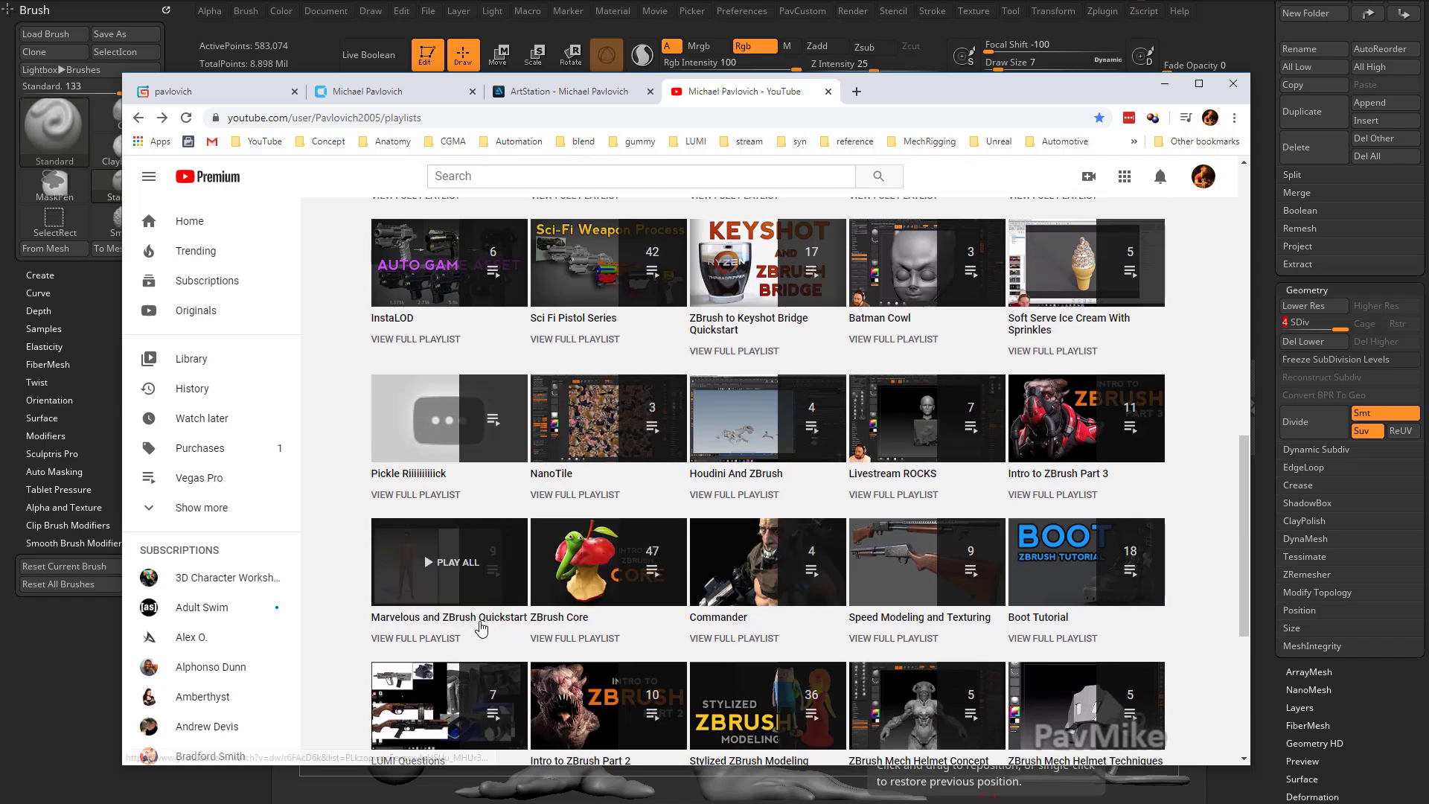
left_click(588, 91)
scroll(722, 473, "down", 5)
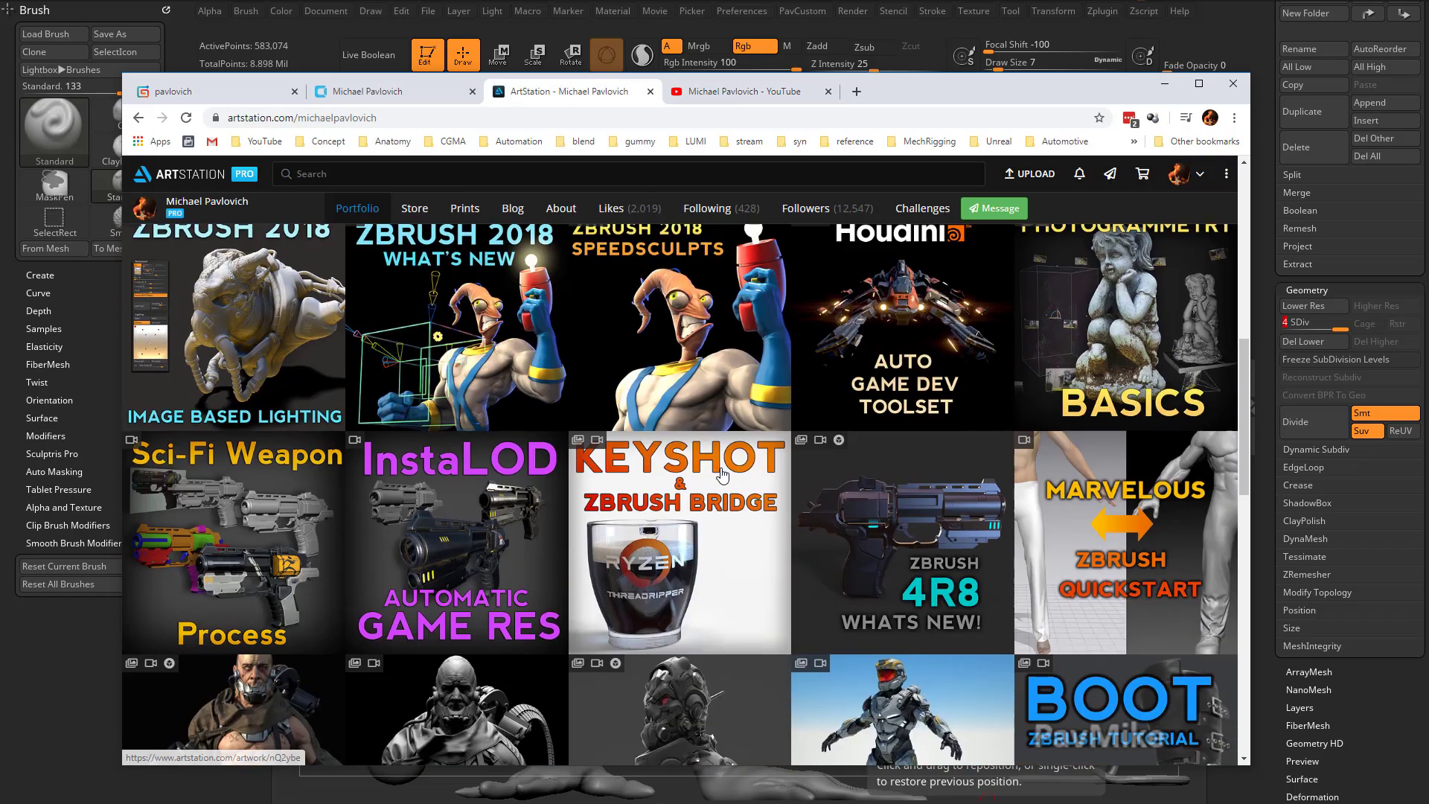
scroll(722, 473, "down", 2)
scroll(722, 473, "up", 2)
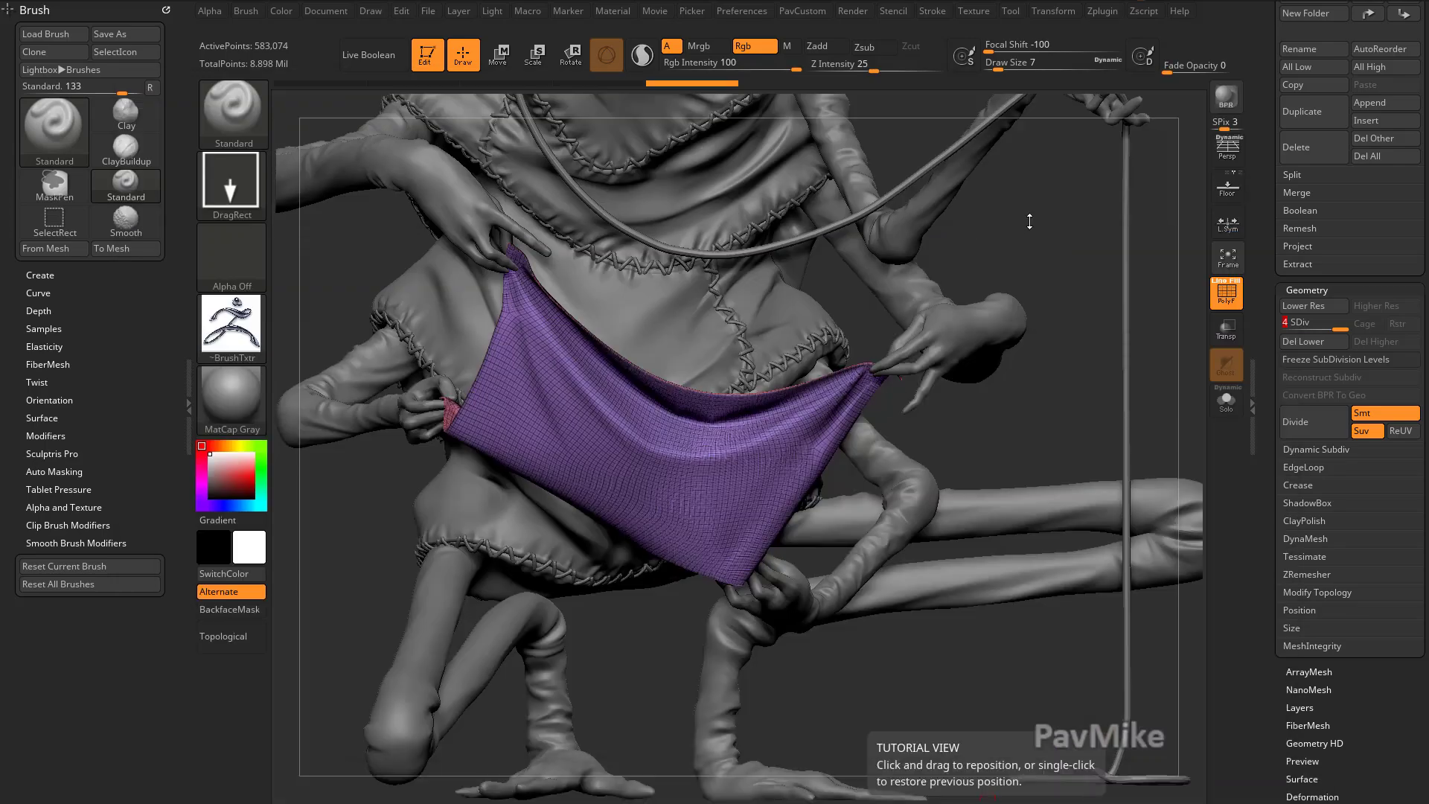
- Return to ZBrush, hide the polyframe and examine the blank flag on the full character
mouse_move(1069, 229)
left_mouse_down()
mouse_move(1137, 357)
mouse_move(1078, 417)
mouse_move(1053, 372)
mouse_move(1123, 341)
mouse_move(1069, 421)
mouse_move(1078, 449)
mouse_move(1066, 436)
left_mouse_up()
key("shift+f")
key("s")
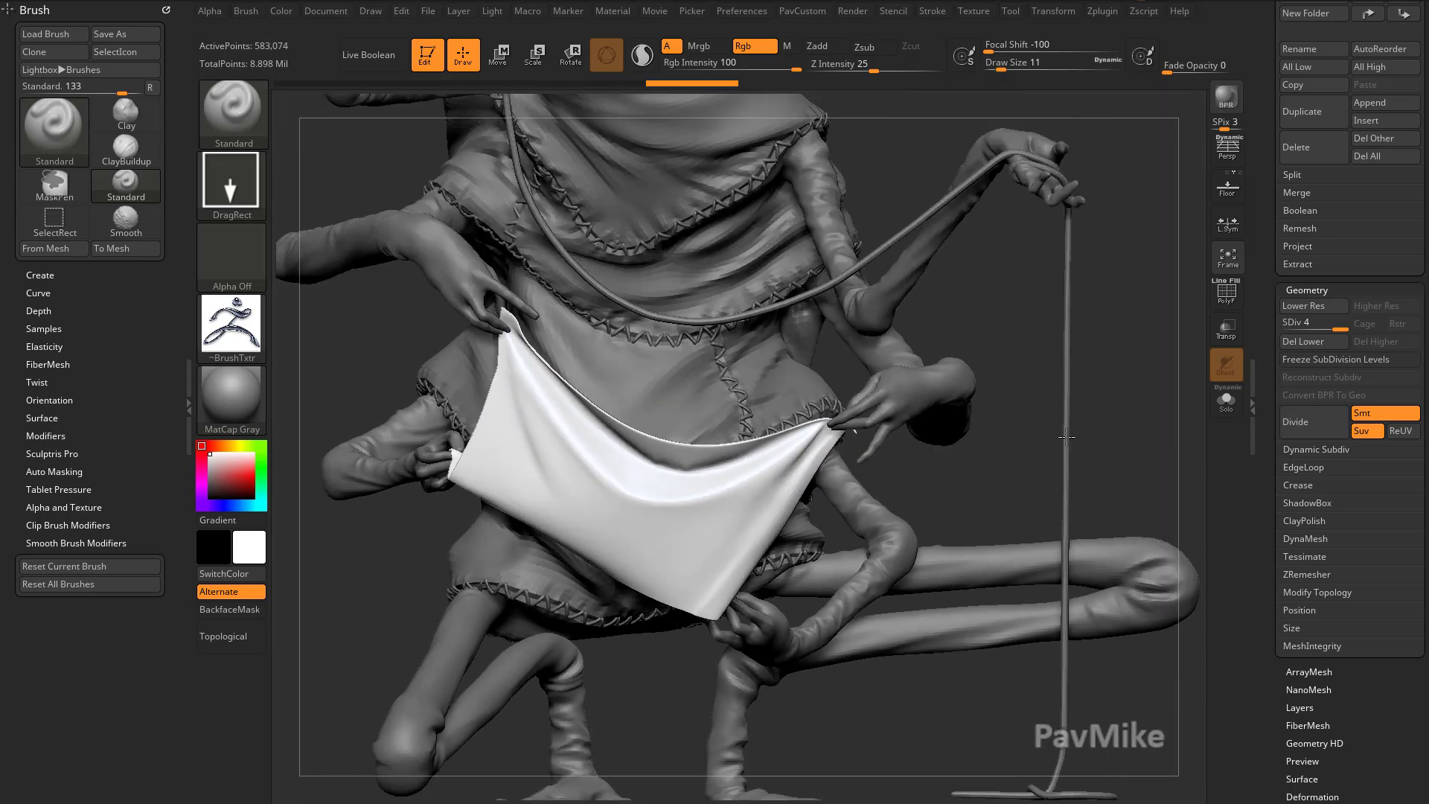
scroll(626, 479, "down", 4)
left_click_drag(1138, 389, 1100, 436)
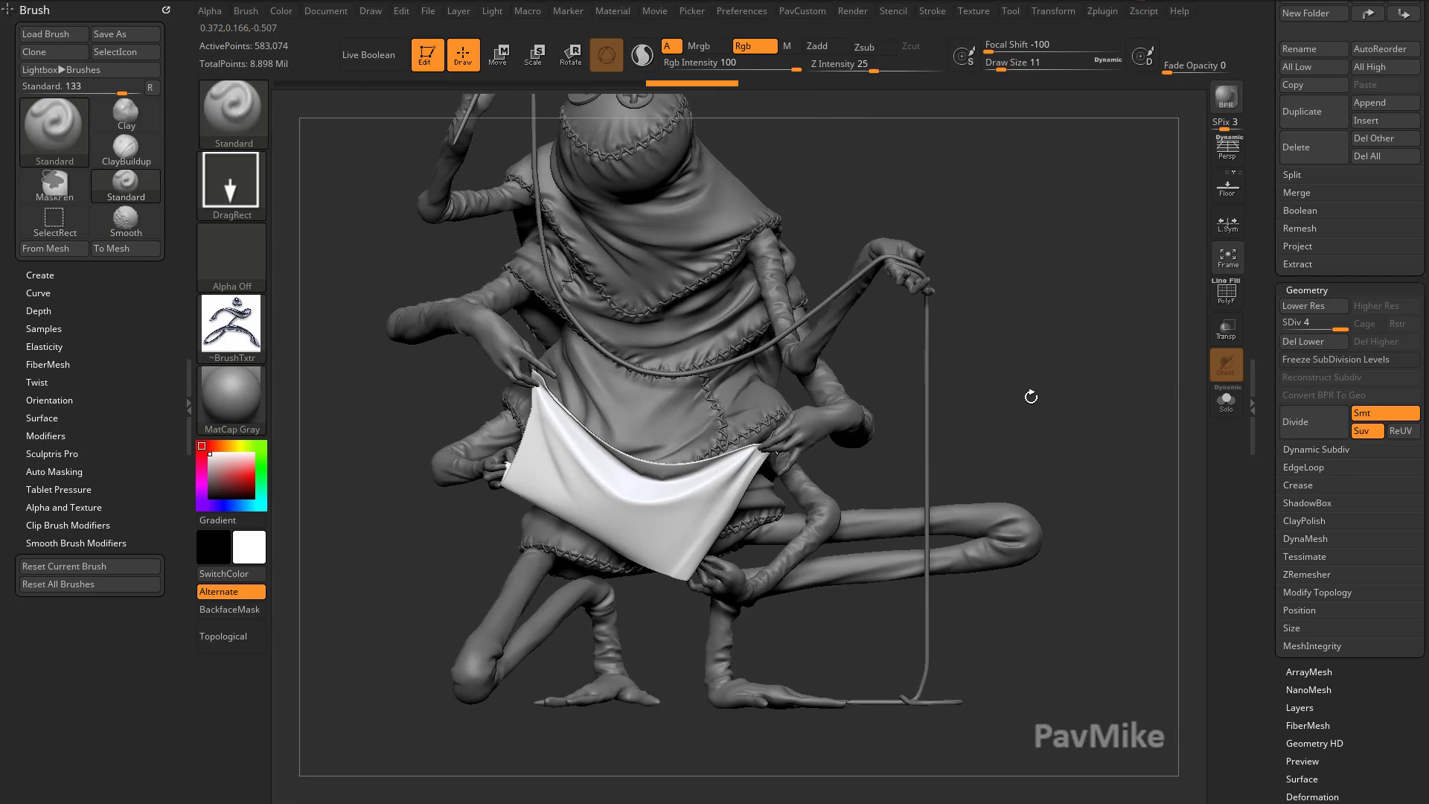
left_click_drag(1031, 396, 615, 481)
left_click_drag(1078, 519, 1257, 515)
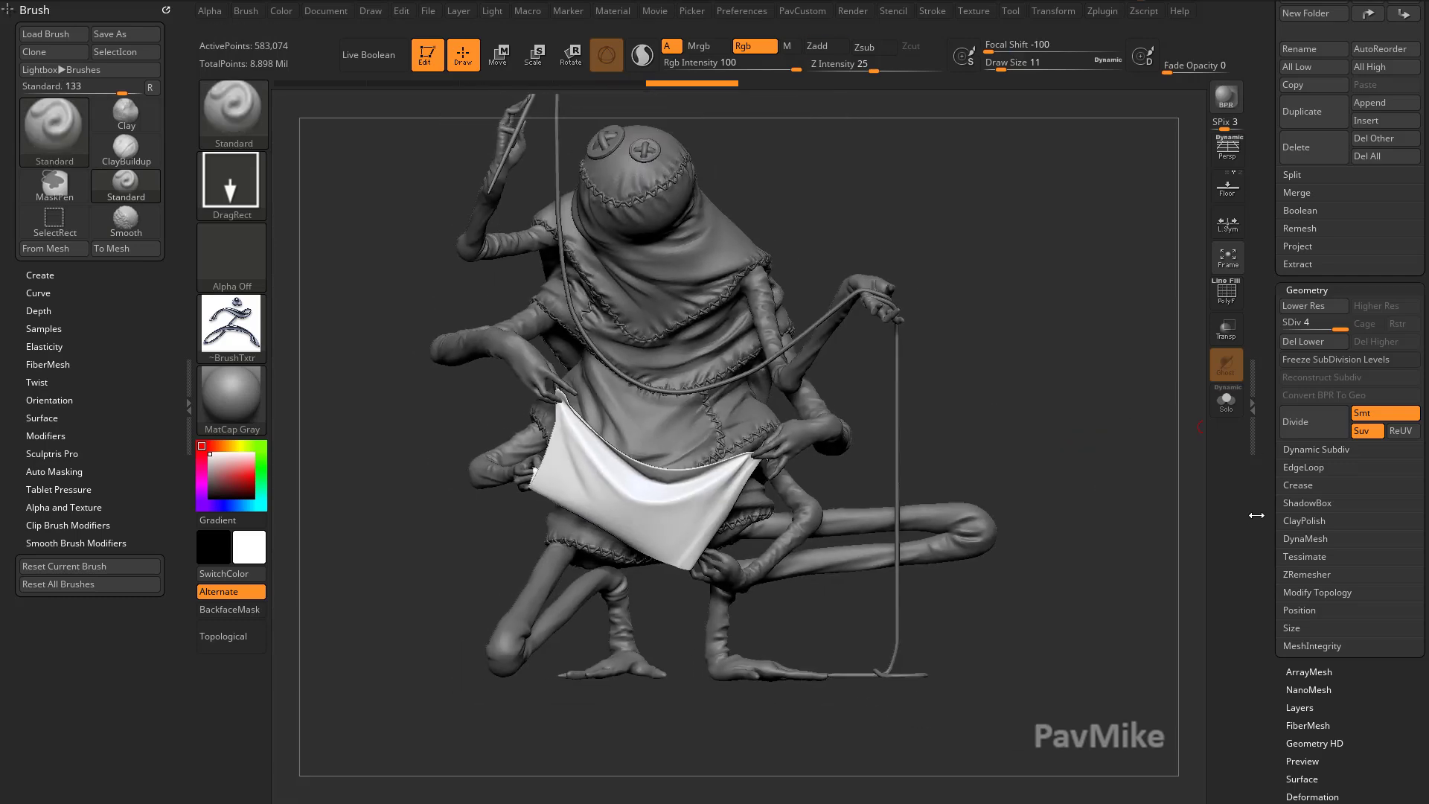
- Drop the flag to subdivision level 1 with its polyframe shown
left_click(1283, 331)
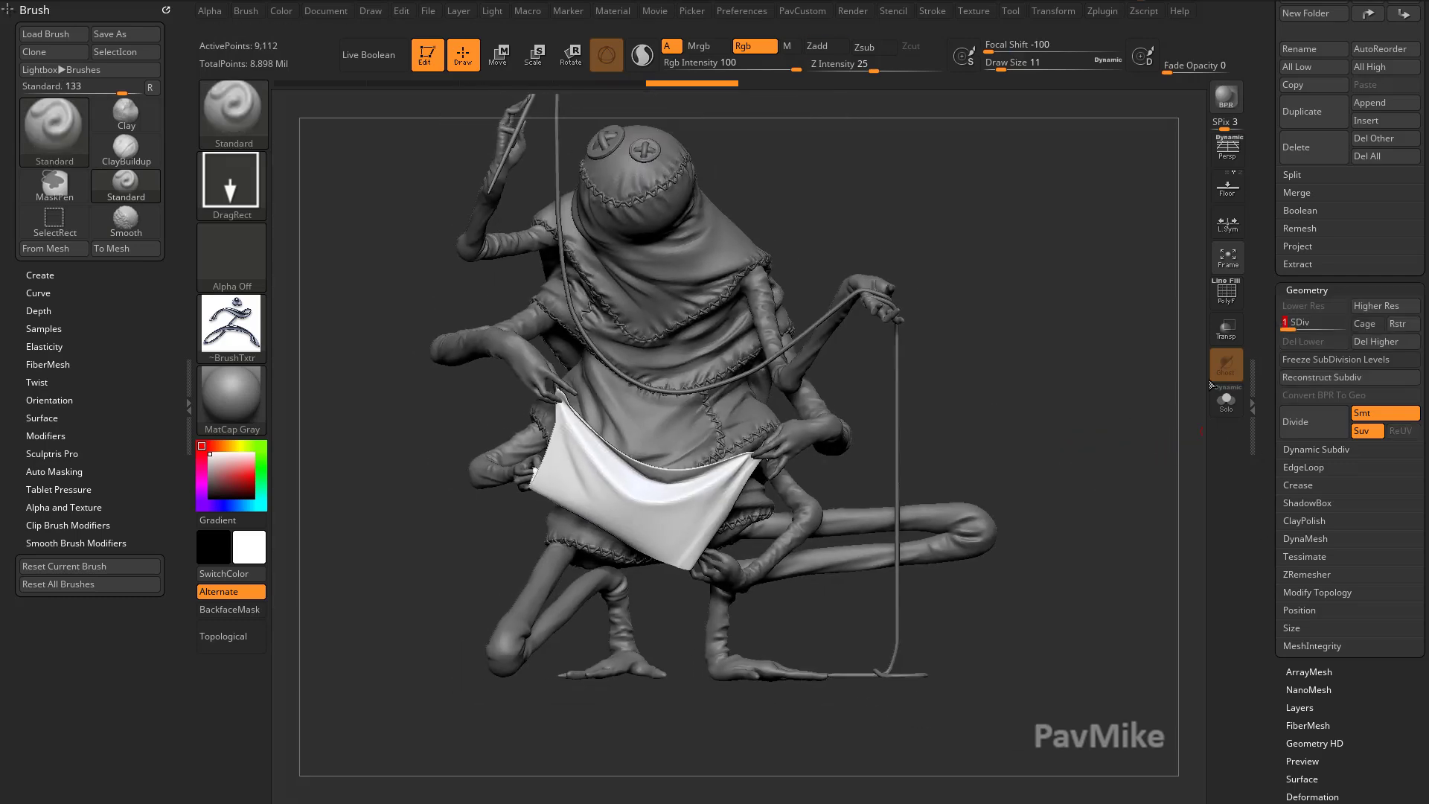
left_click_drag(1079, 414, 1166, 383, "alt")
key("shift+f")
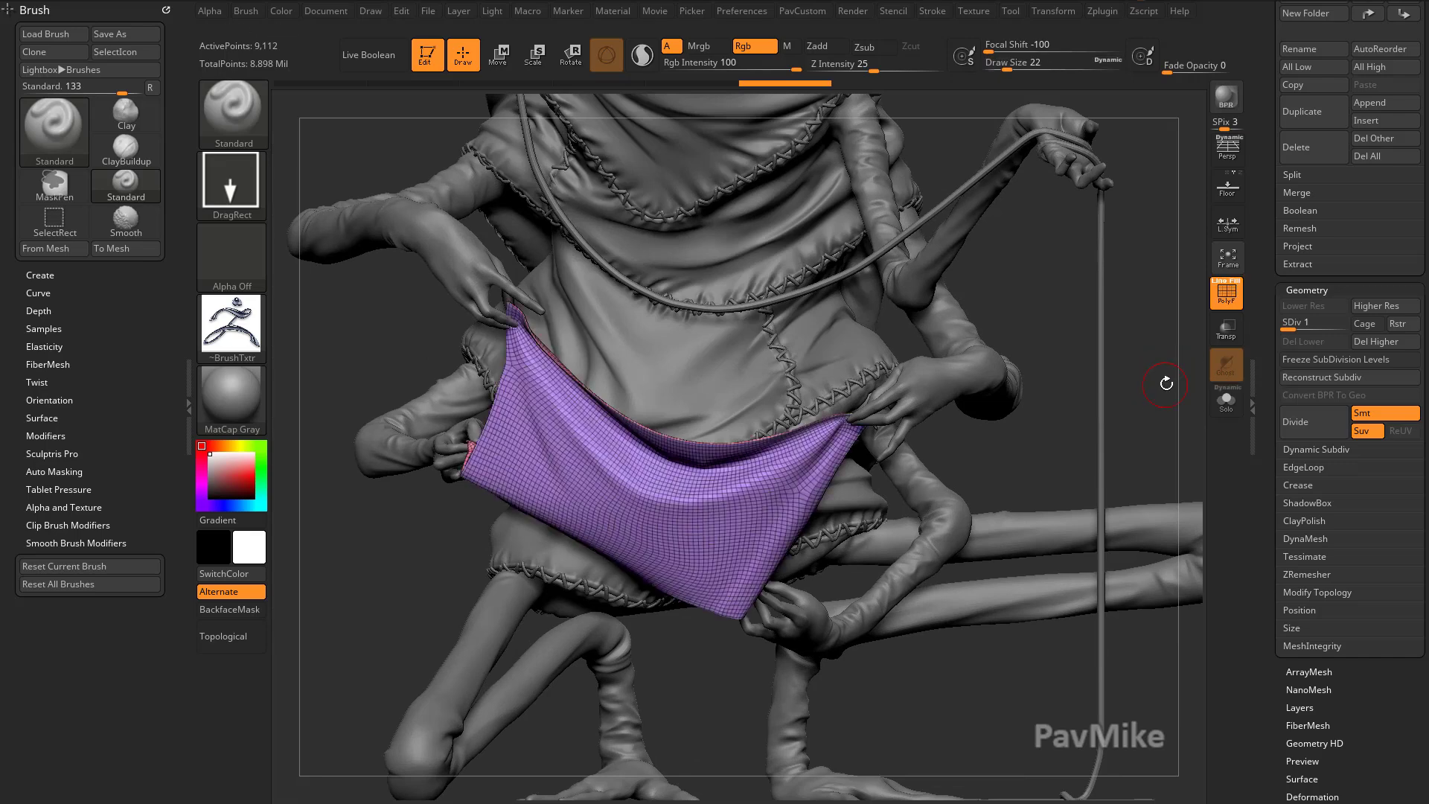
- Turn off the brush texture and create a UV Master working clone of the flag
left_click(246, 316)
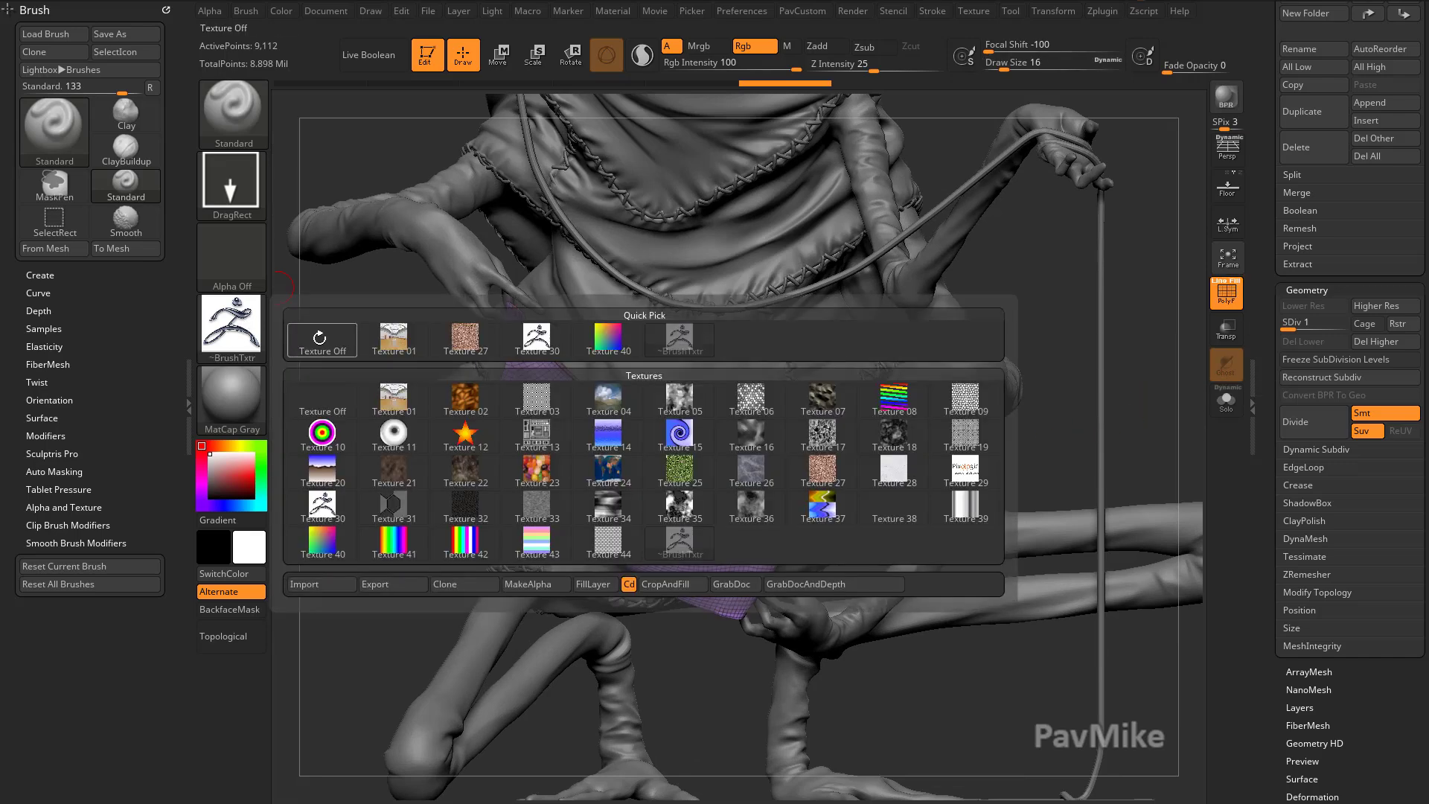
left_click(308, 332)
left_click(1096, 11)
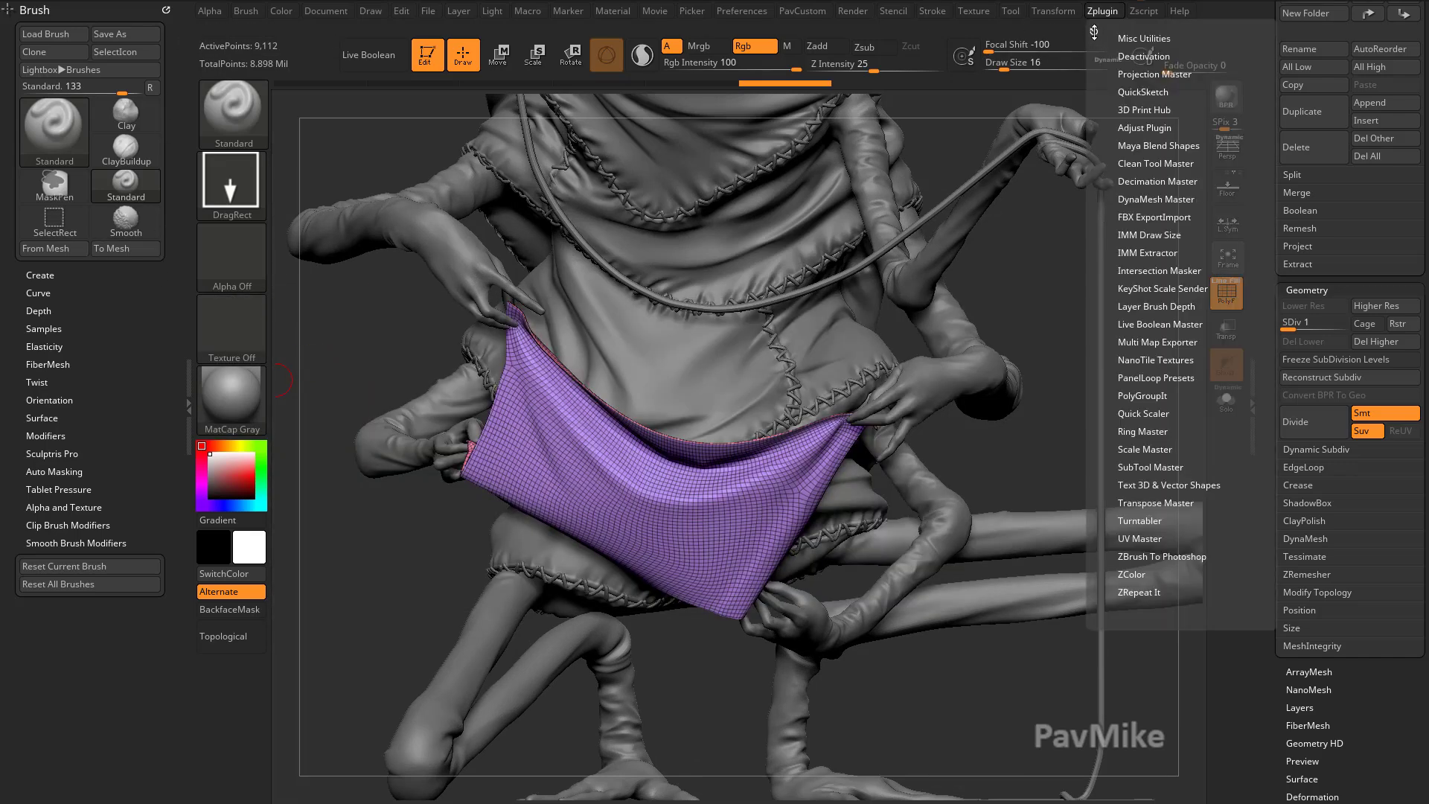
left_click_drag(1092, 28, 55, 205)
scroll(54, 500, "down", 1)
left_click(51, 506)
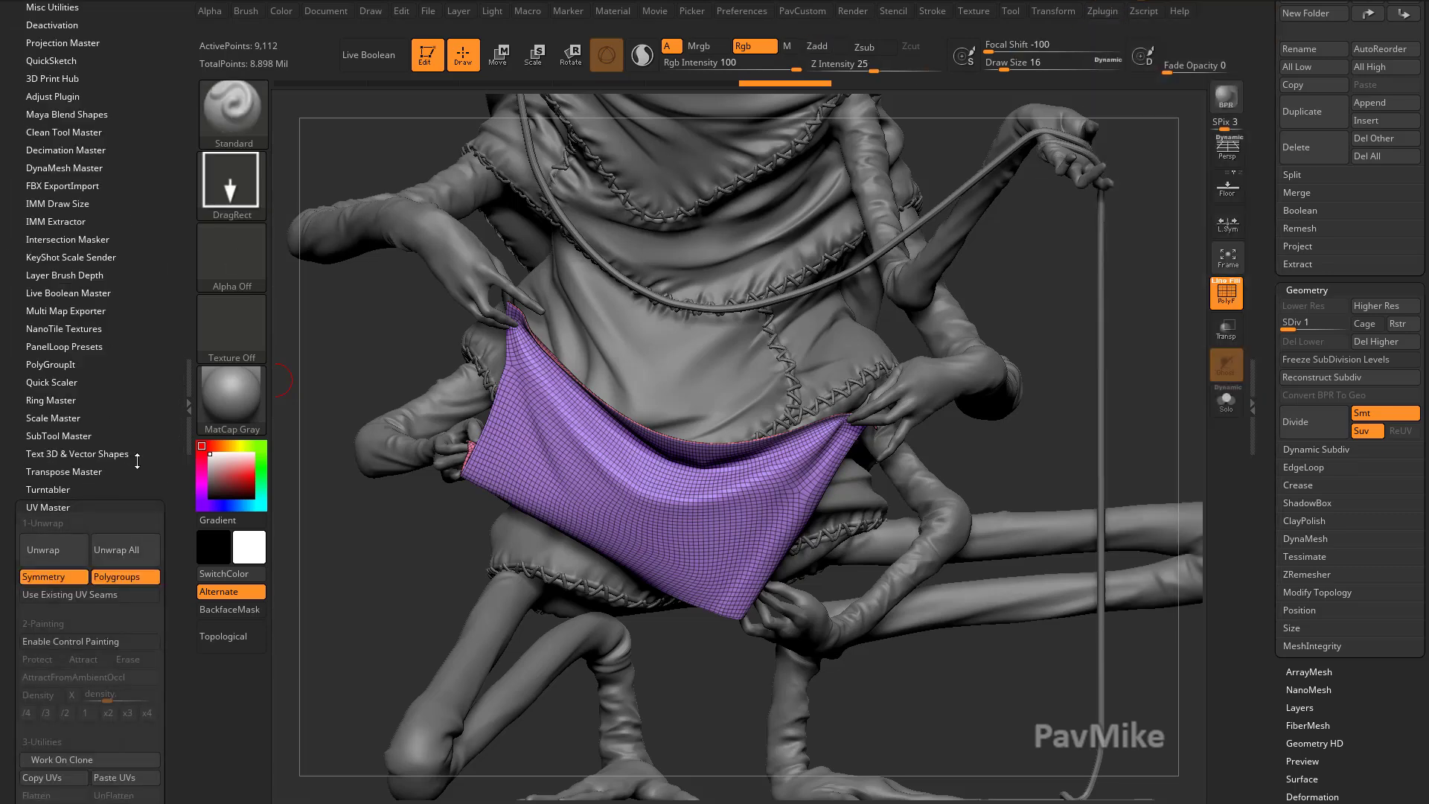
left_click(92, 672)
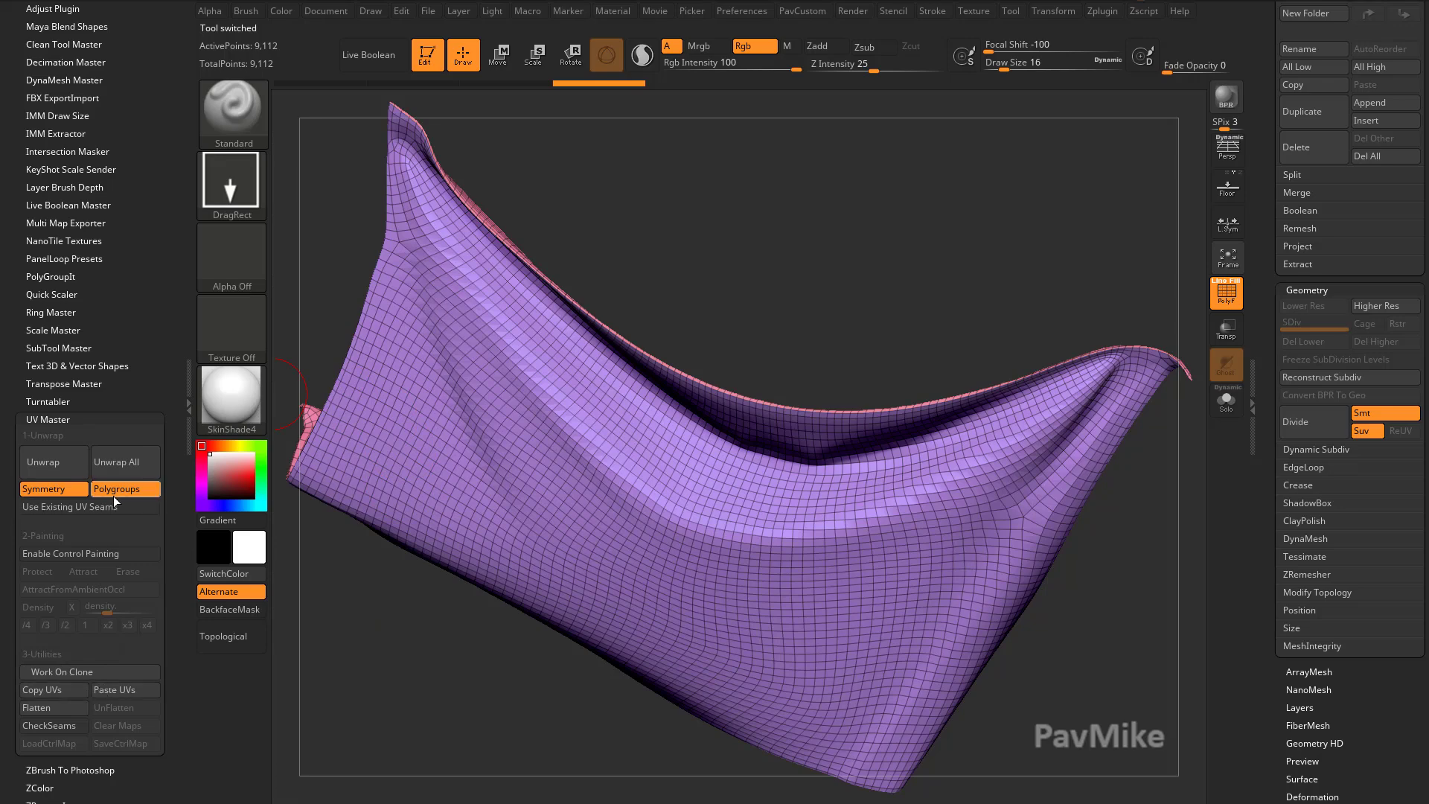
- Disable Symmetry for the UV unwrap, then flatten the clone to check its existing UV layout and unflatten it
left_click(72, 490)
right_click_drag(770, 184, 742, 288, "ctrl")
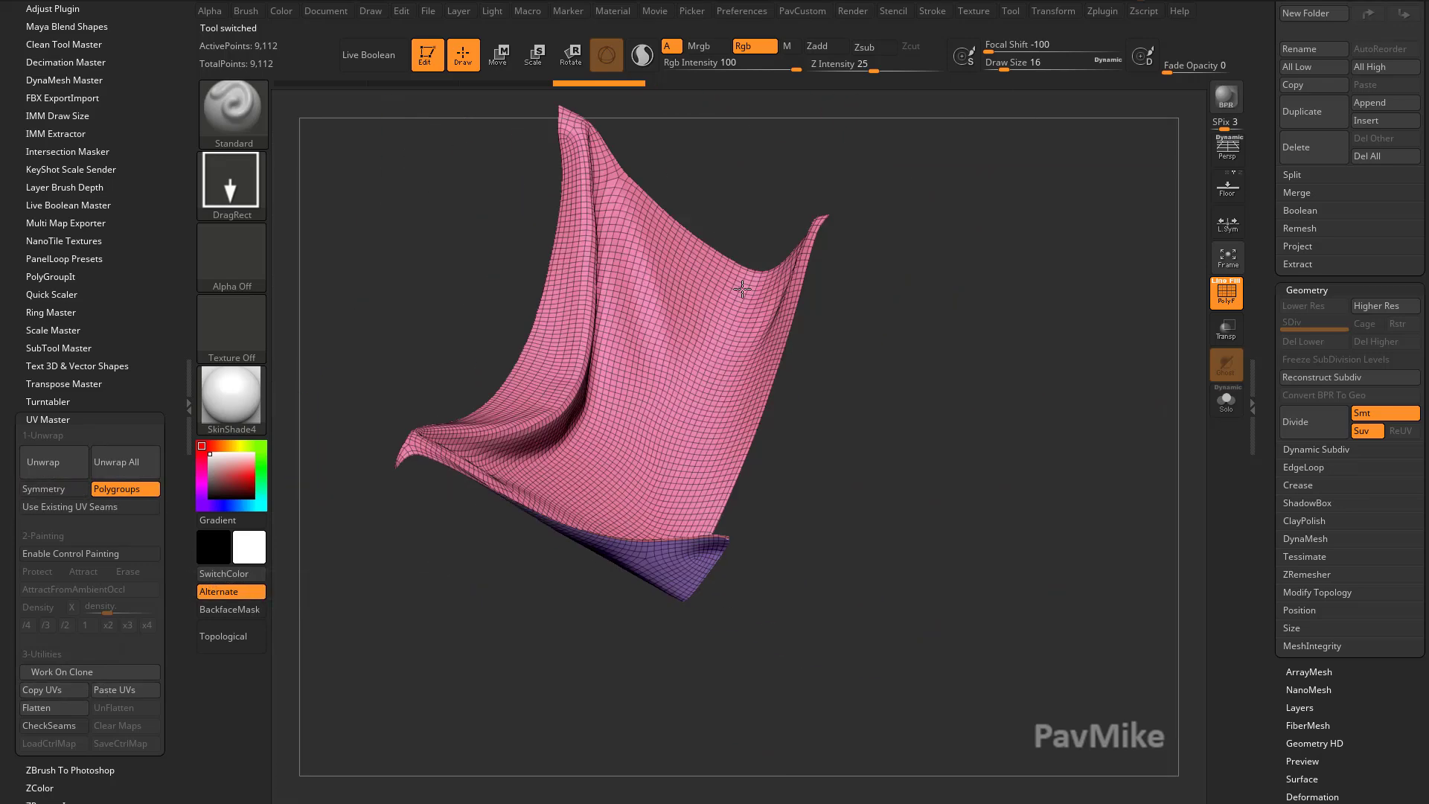
left_click_drag(742, 288, 806, 299)
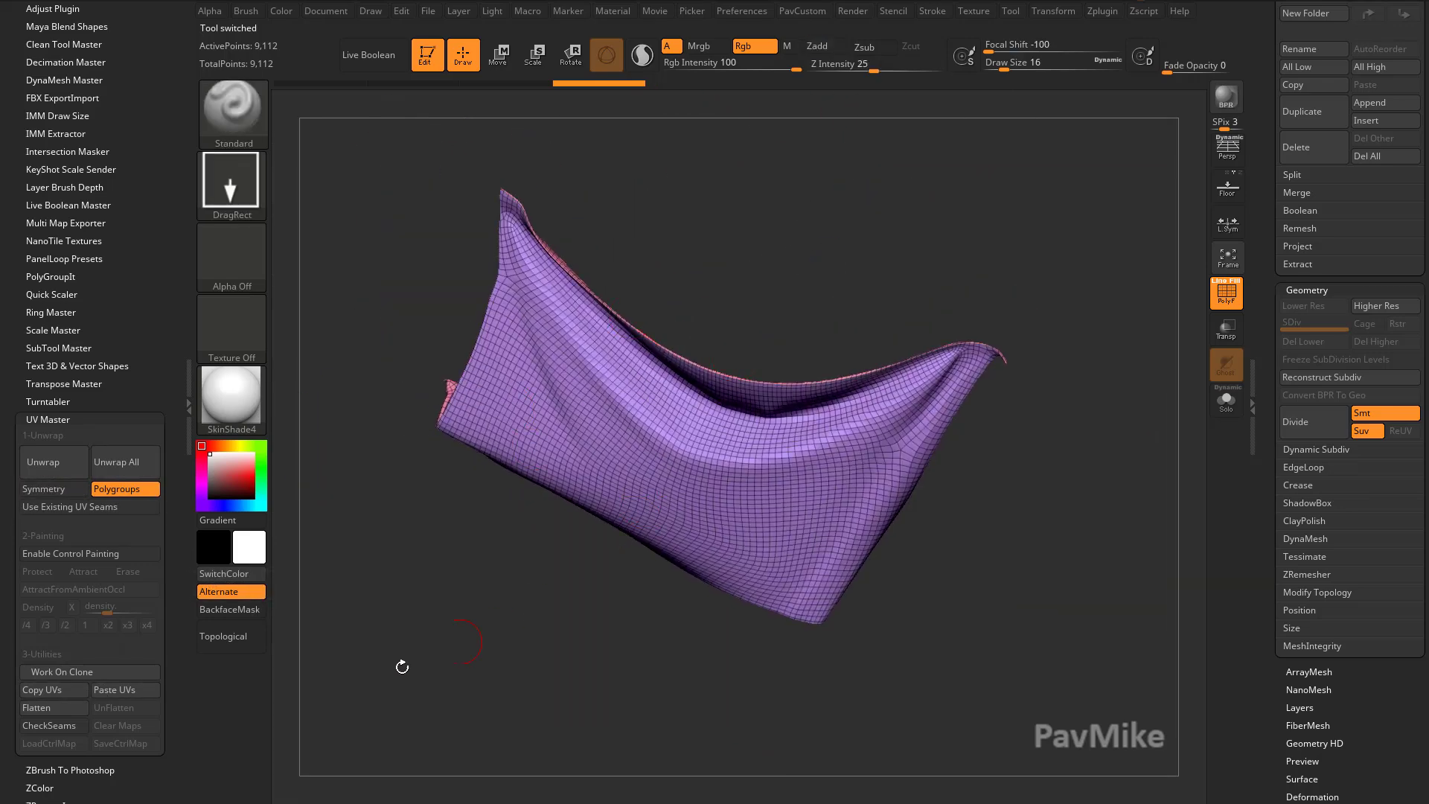
left_click(64, 708)
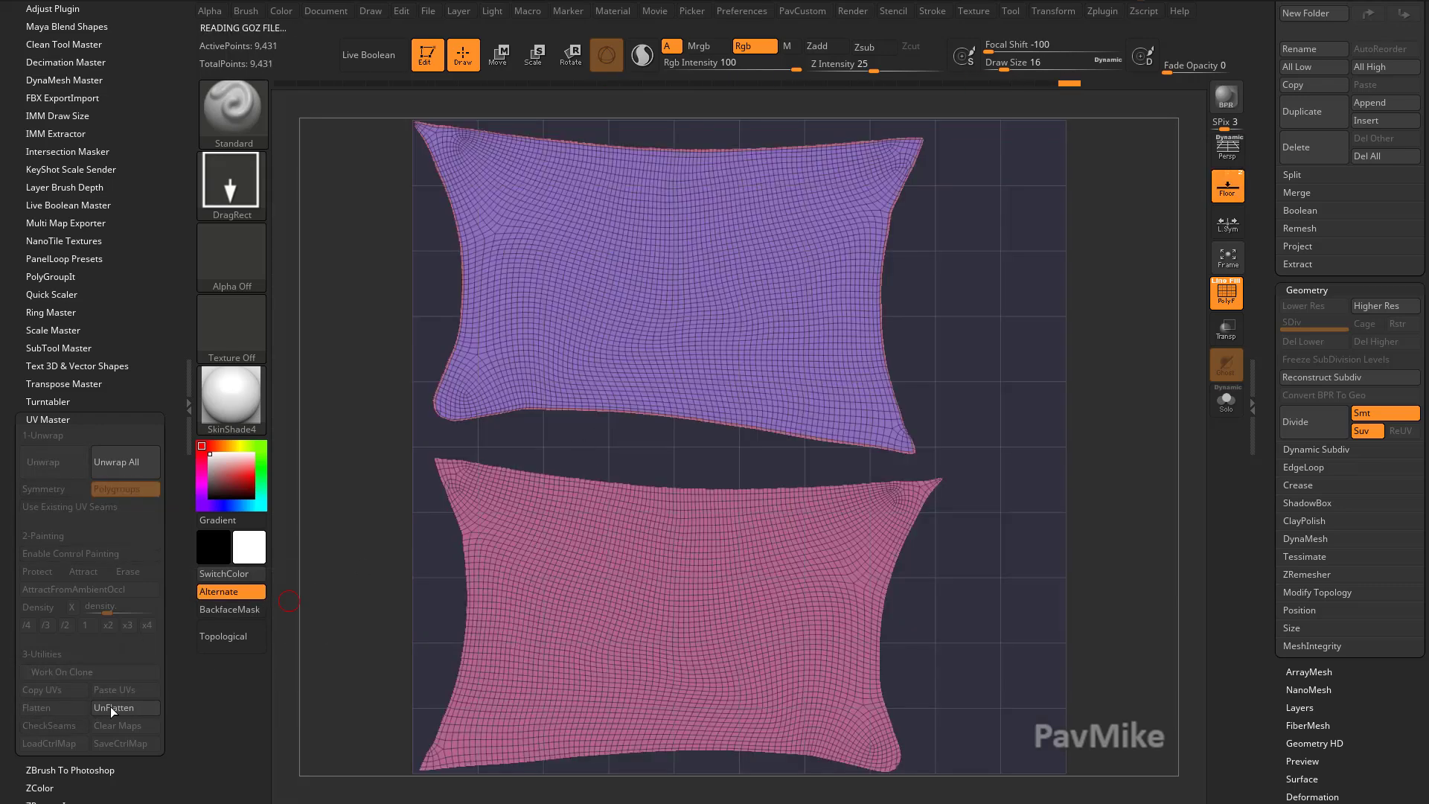
left_click(112, 708)
- Unwrap the flag clone by polygroups and flatten it to show the new UV islands
left_click(46, 464)
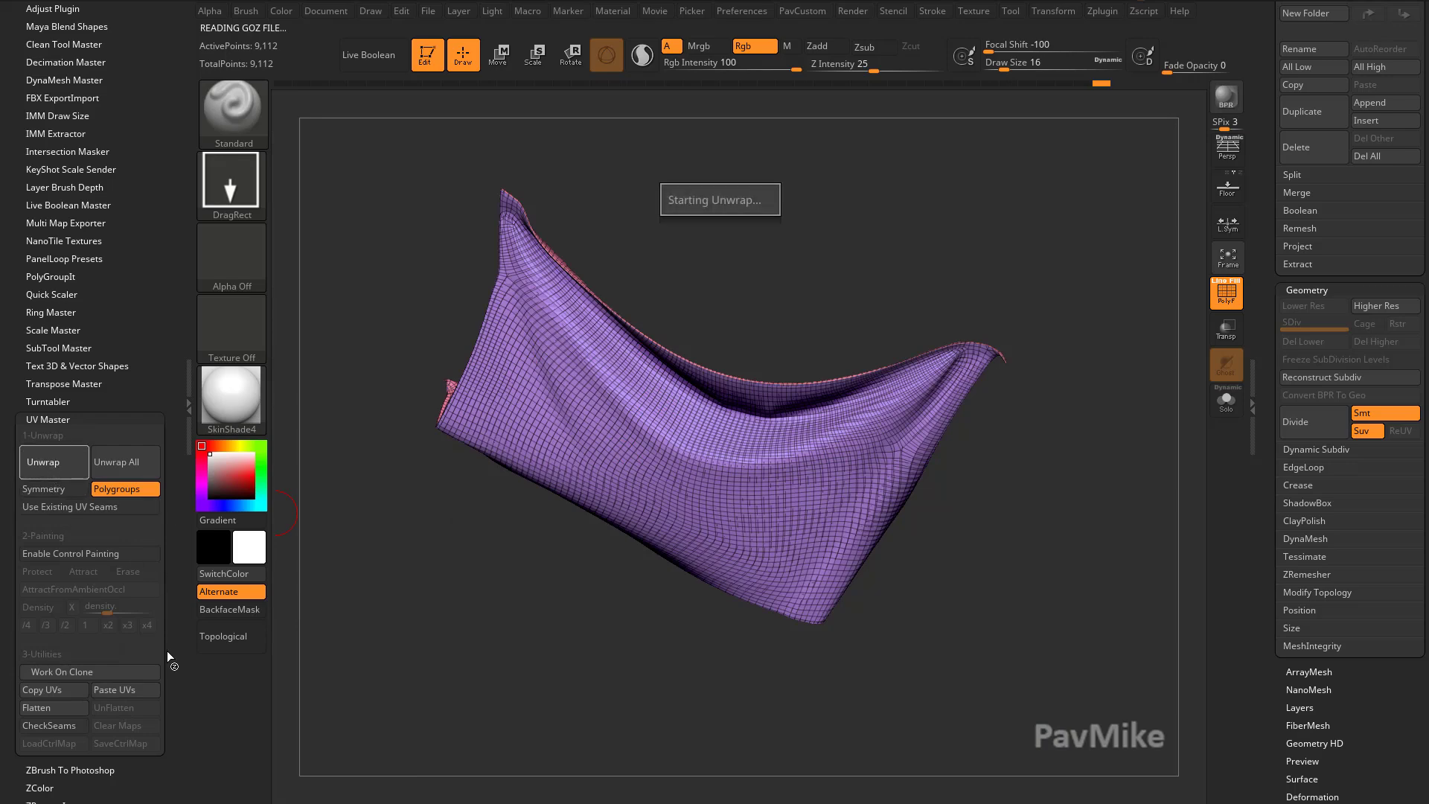
left_click(49, 707)
left_click_drag(863, 497, 807, 459, "alt")
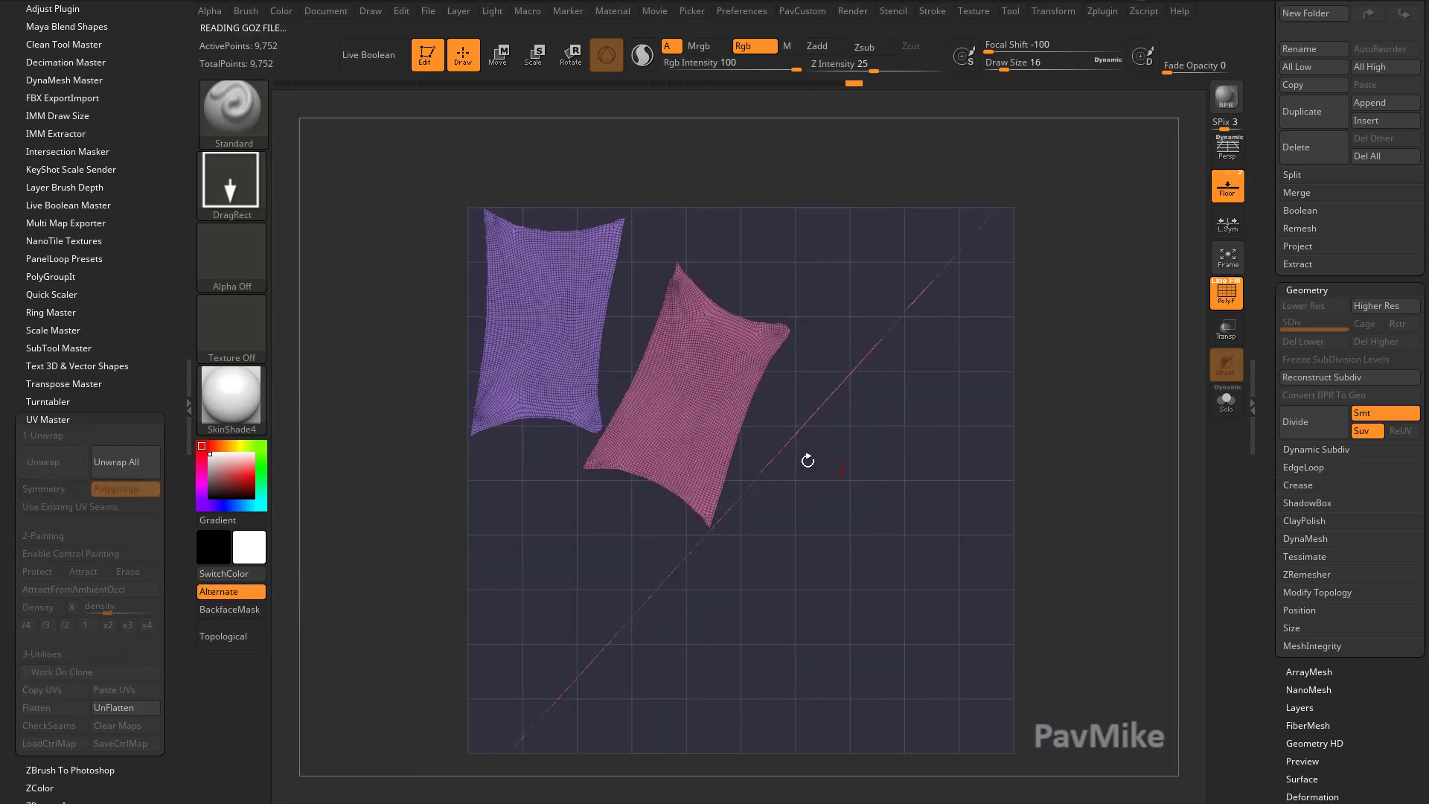
- Mask everything except the pink UV island, then straighten, enlarge and move it toward the lower right of the UV grid
key("w")
left_click(711, 451, "ctrl")
mouse_move(769, 375)
left_mouse_down()
mouse_move(761, 339)
mouse_move(864, 450)
mouse_move(752, 279)
mouse_move(762, 348)
left_mouse_up()
mouse_move(711, 395)
left_mouse_down()
mouse_move(770, 370)
mouse_move(756, 445)
mouse_move(770, 371)
mouse_move(848, 461)
mouse_move(943, 505)
mouse_move(947, 472)
mouse_move(896, 447)
left_mouse_up()
key("q")
- Reshape the corners and edges of the pink UV island with the Move brush, using draw sizes 182 and 56
key("s")
key("s")
key("b")
key("m")
key("v")
mouse_move(905, 413)
left_mouse_down()
mouse_move(903, 350)
mouse_move(909, 370)
left_mouse_up()
left_click_drag(856, 428, 852, 406)
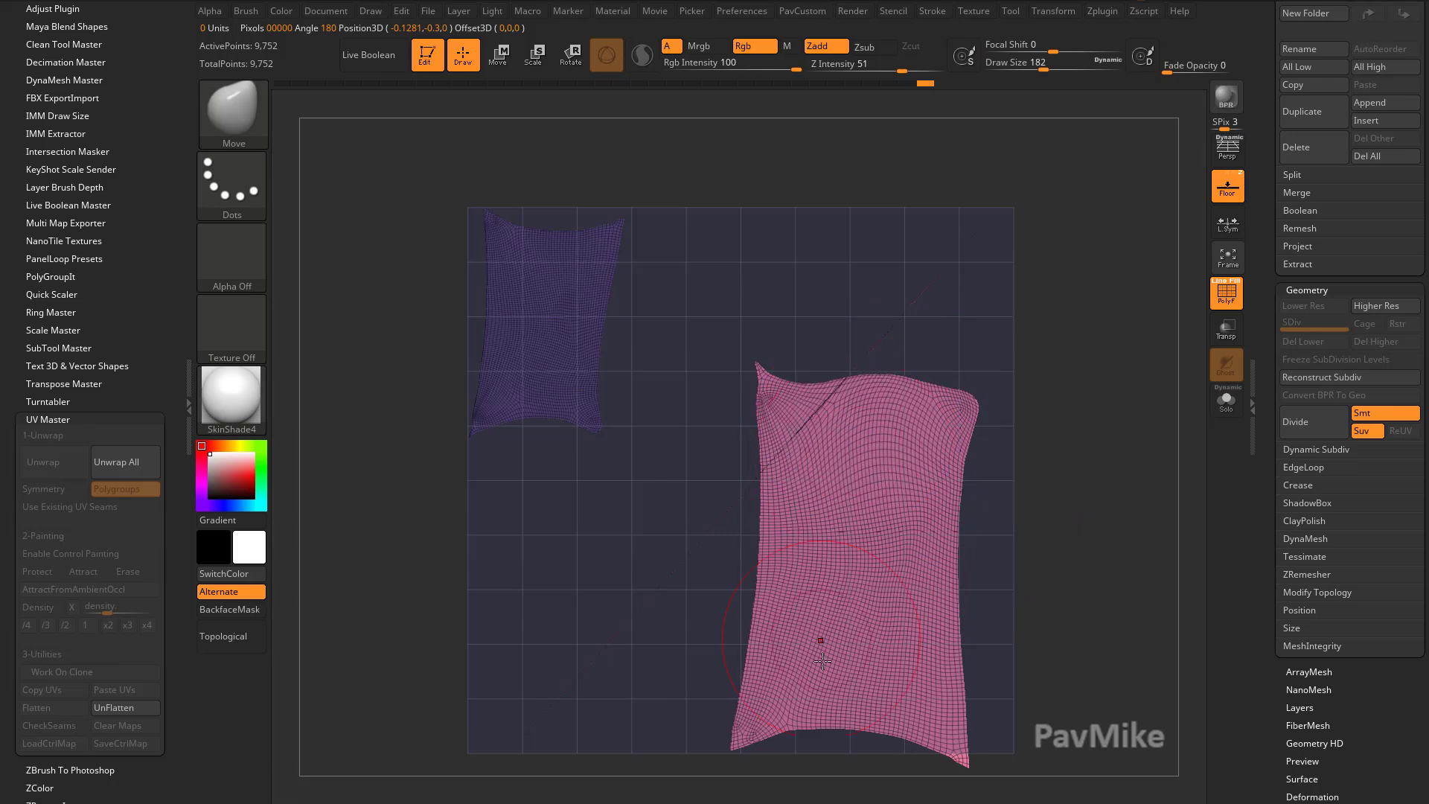
left_click_drag(828, 649, 838, 695)
left_click_drag(1038, 603, 993, 579, "alt")
key("s")
left_click_drag(1018, 588, 991, 588)
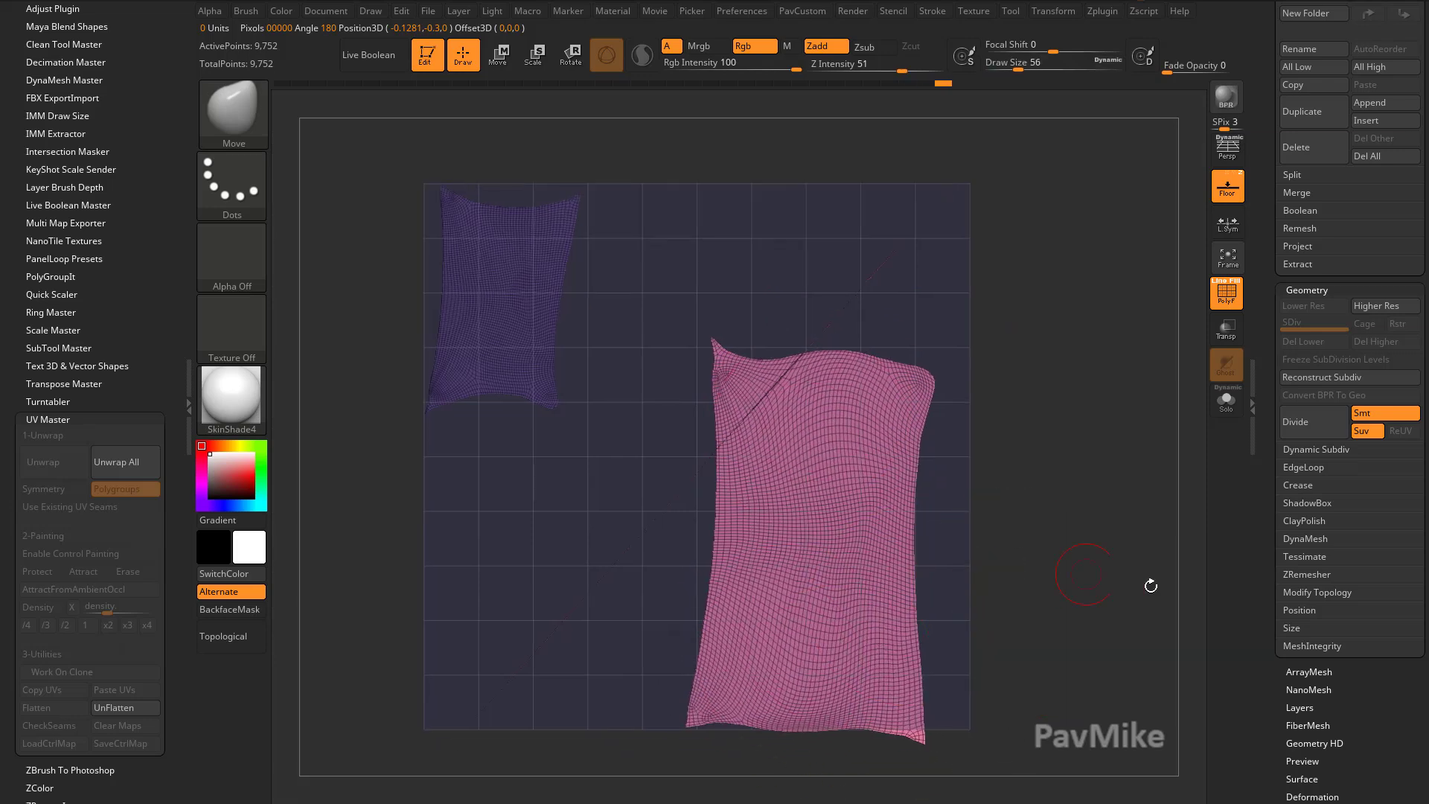
- Mask the UV island borders with MaskByFeature, keeping Border enabled and turning off Groups and Crease
left_click_drag(1263, 652, 1255, 534)
left_click(1298, 605)
scroll(1268, 596, "down", 2)
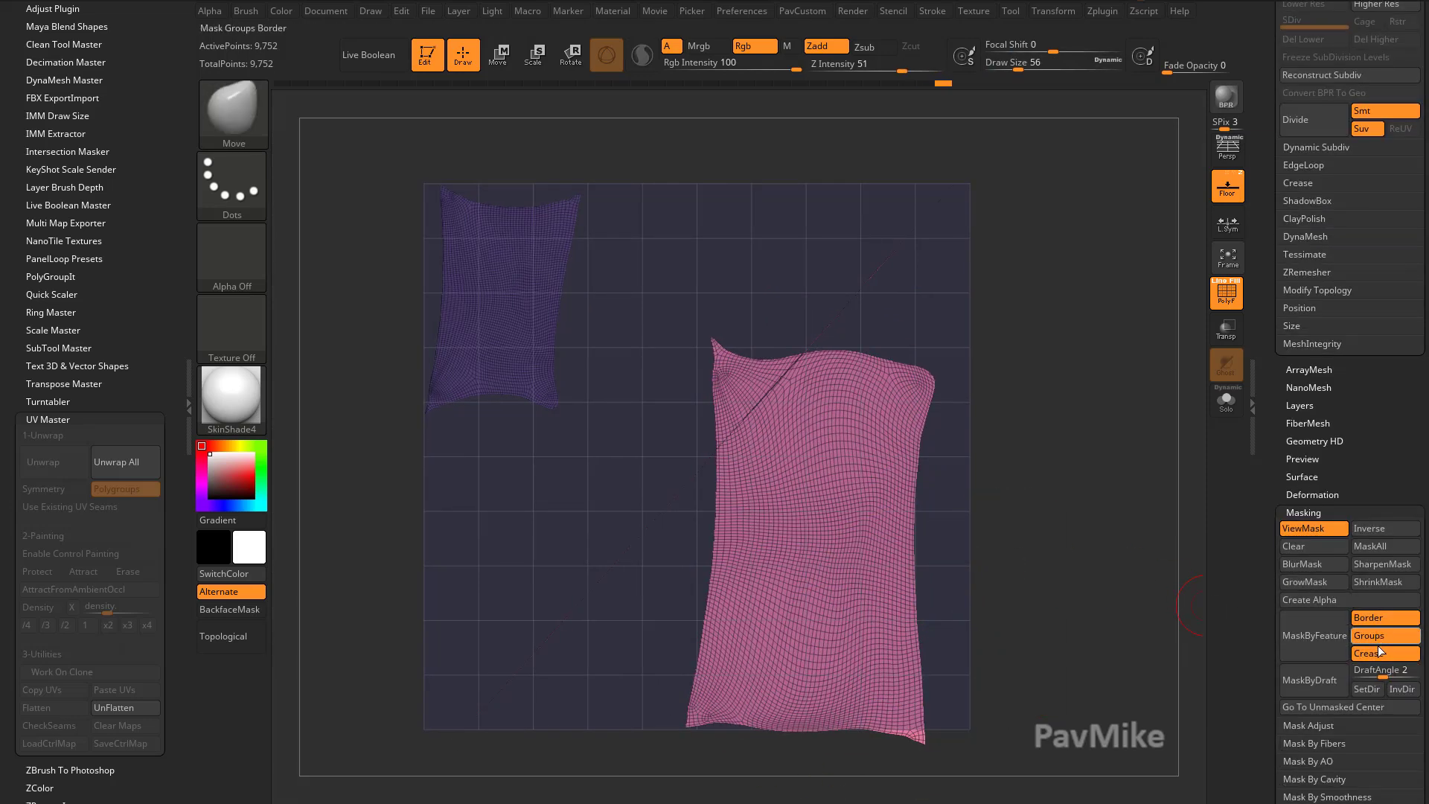
left_click(1313, 592)
left_click(1074, 575, "ctrl")
left_click(1074, 576, "ctrl")
- Smooth the interior mesh of the pink UV island at draw size 140
key("]")
key("]")
key("]")
key("]")
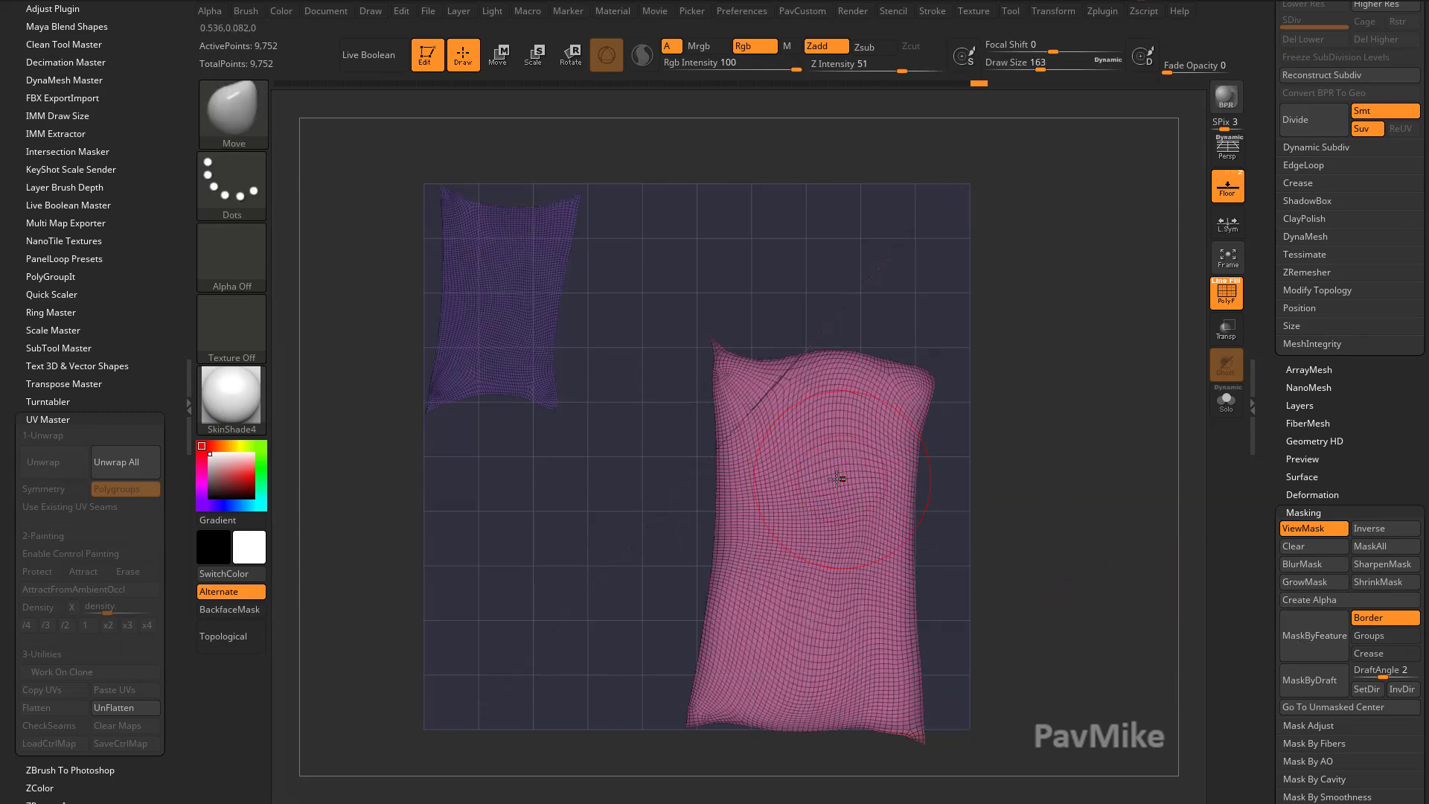
key("s")
left_click_drag(837, 478, 831, 479)
mouse_move(781, 394)
left_mouse_down("shift")
mouse_move(801, 640)
mouse_move(821, 521)
left_mouse_up("shift")
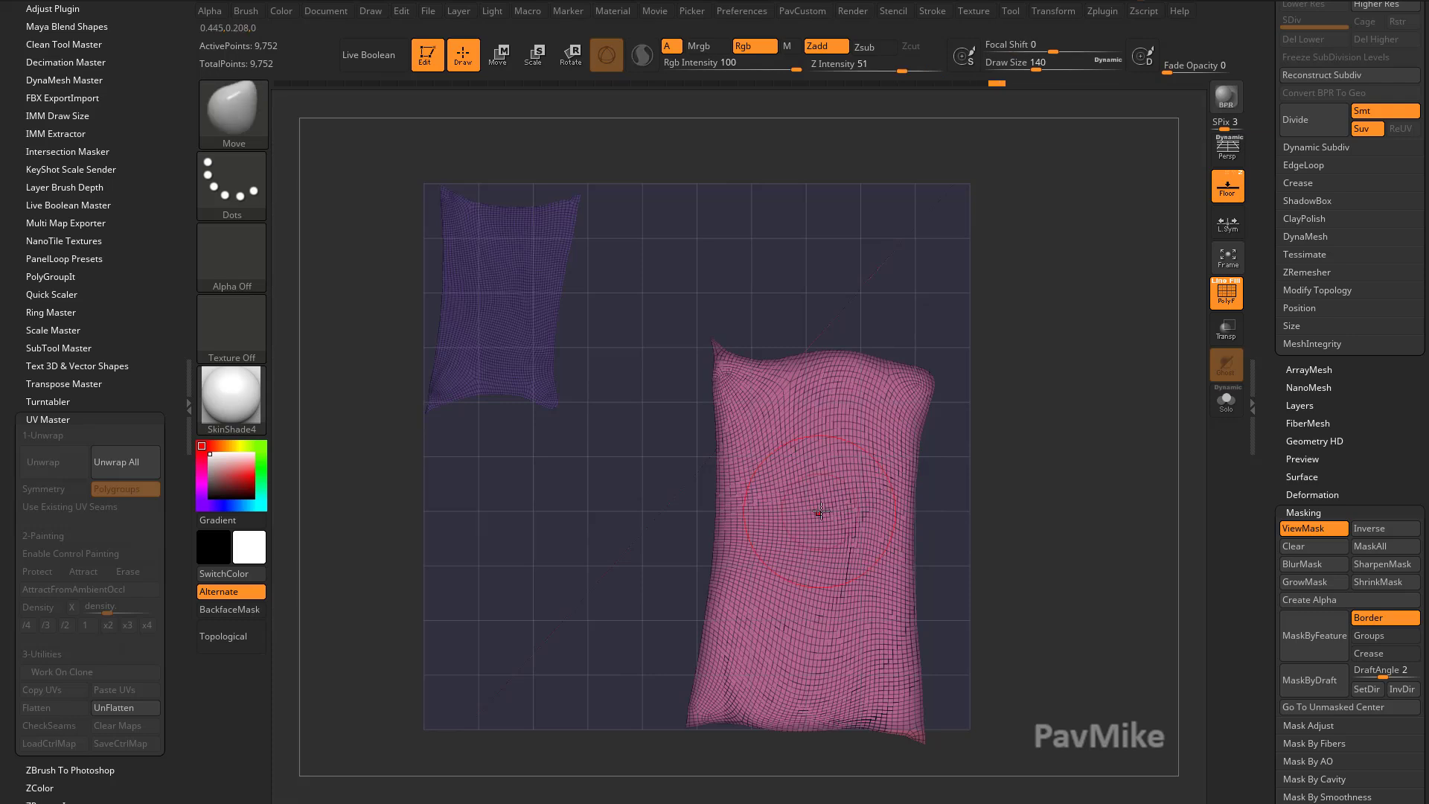
- Clear the mask and nudge both UV islands slightly upward, then unflatten the flag clone
key("w")
left_click_drag(1001, 406, 1015, 457, "ctrl")
left_click_drag(900, 480, 904, 472)
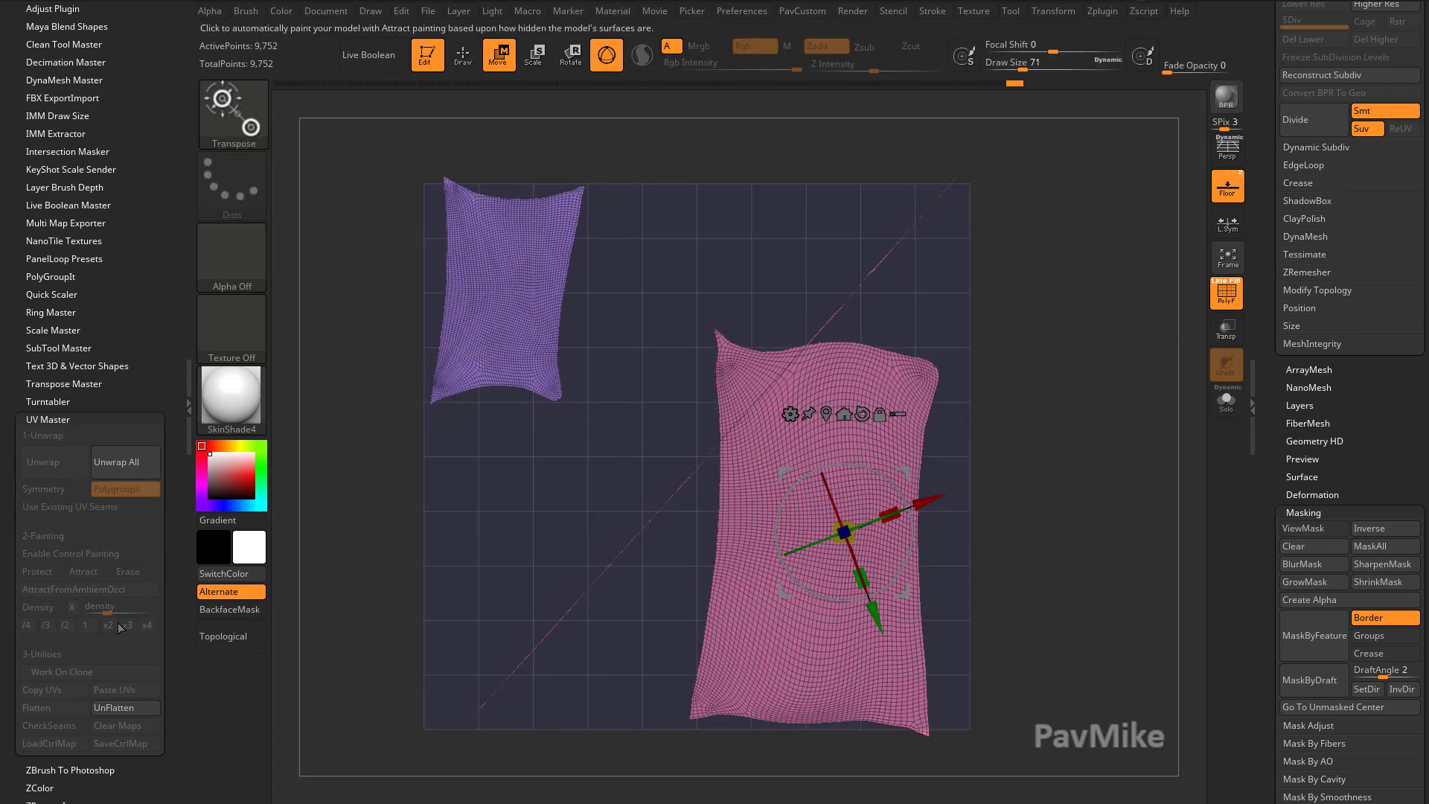
left_click(113, 707)
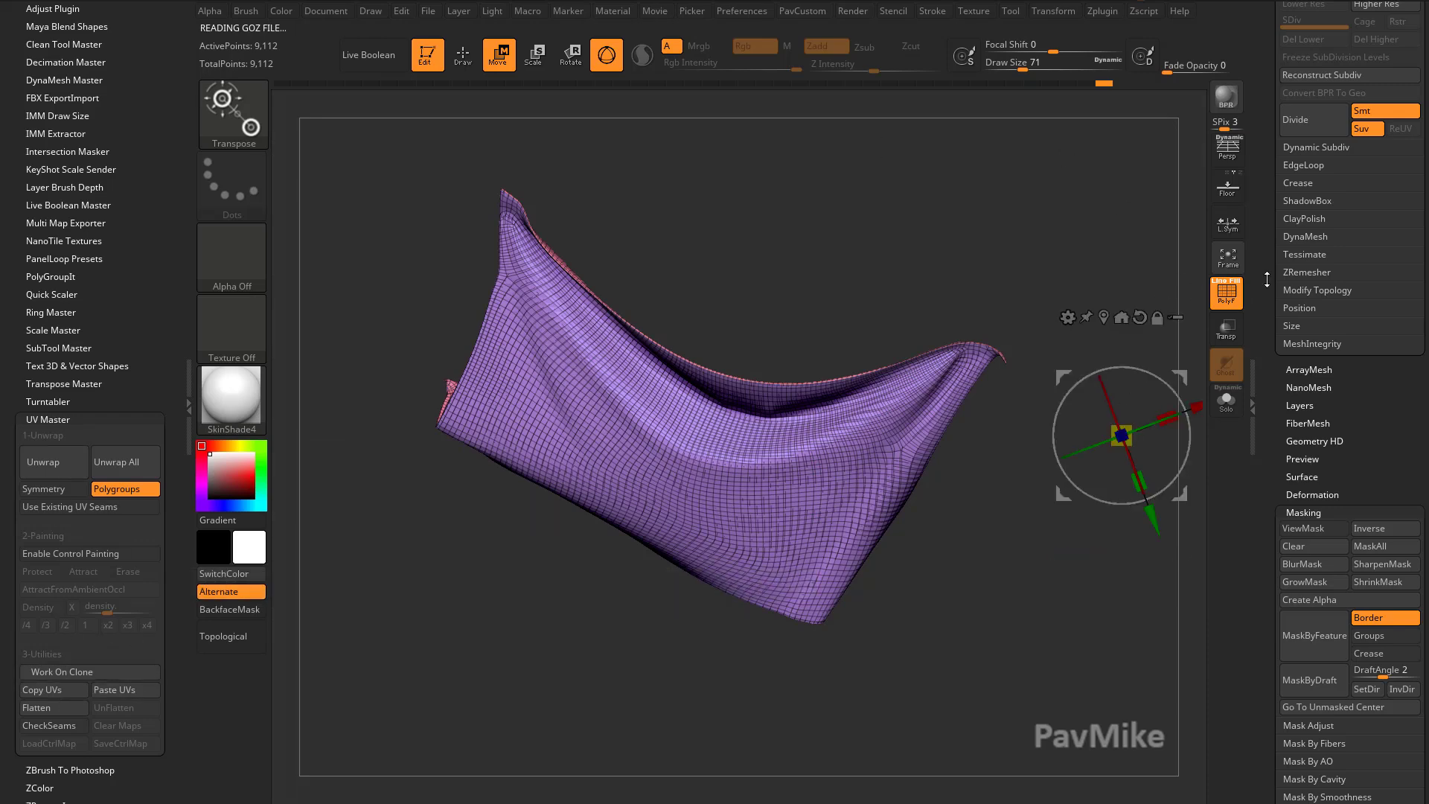
- Switch back to the original Flag_1 tool and select the Standard brush with a draw size of 13
left_click_drag(1267, 279, 1263, 531)
left_click(1380, 303)
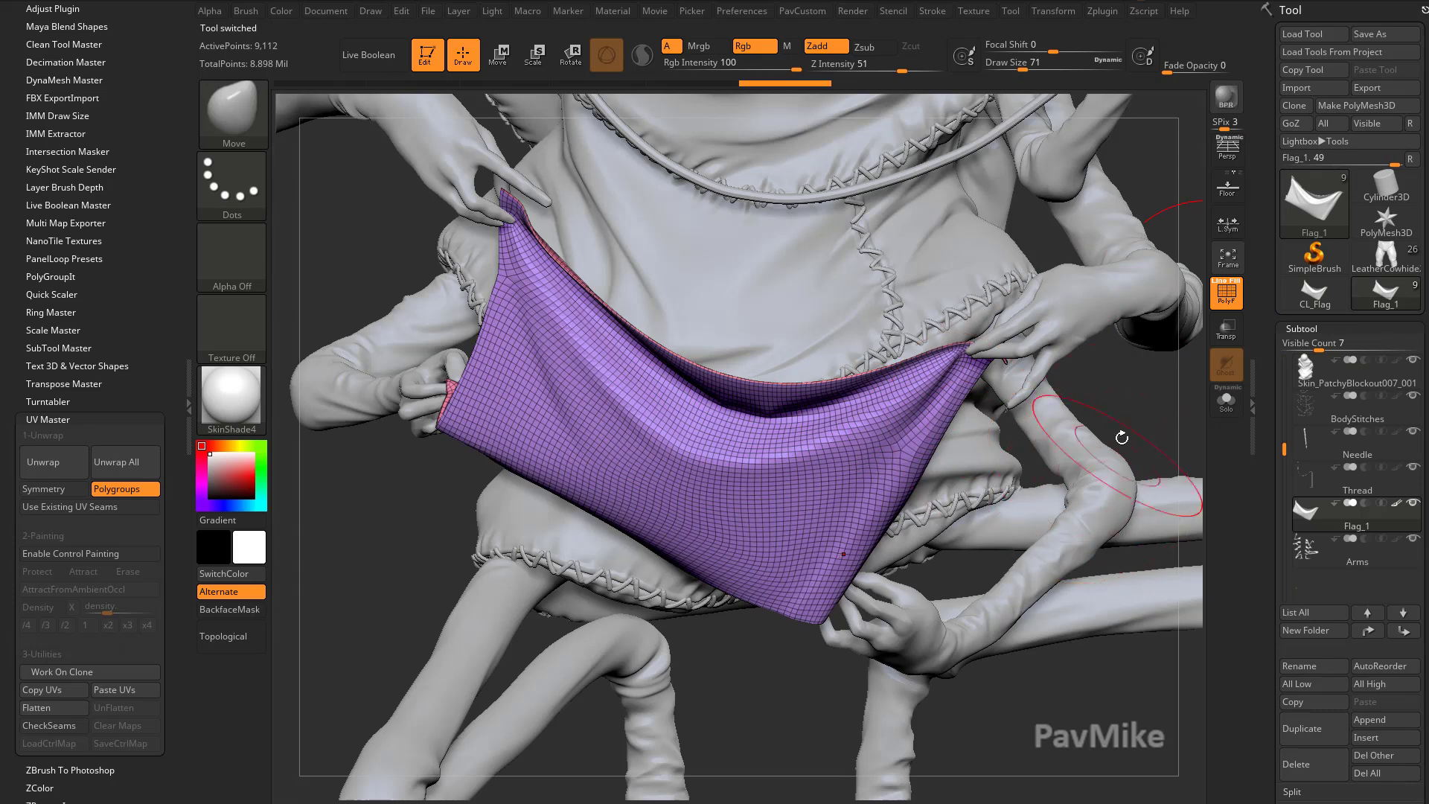
key("b")
key("s")
key("t")
left_click_drag(1099, 426, 800, 426, "alt")
left_click(1060, 426)
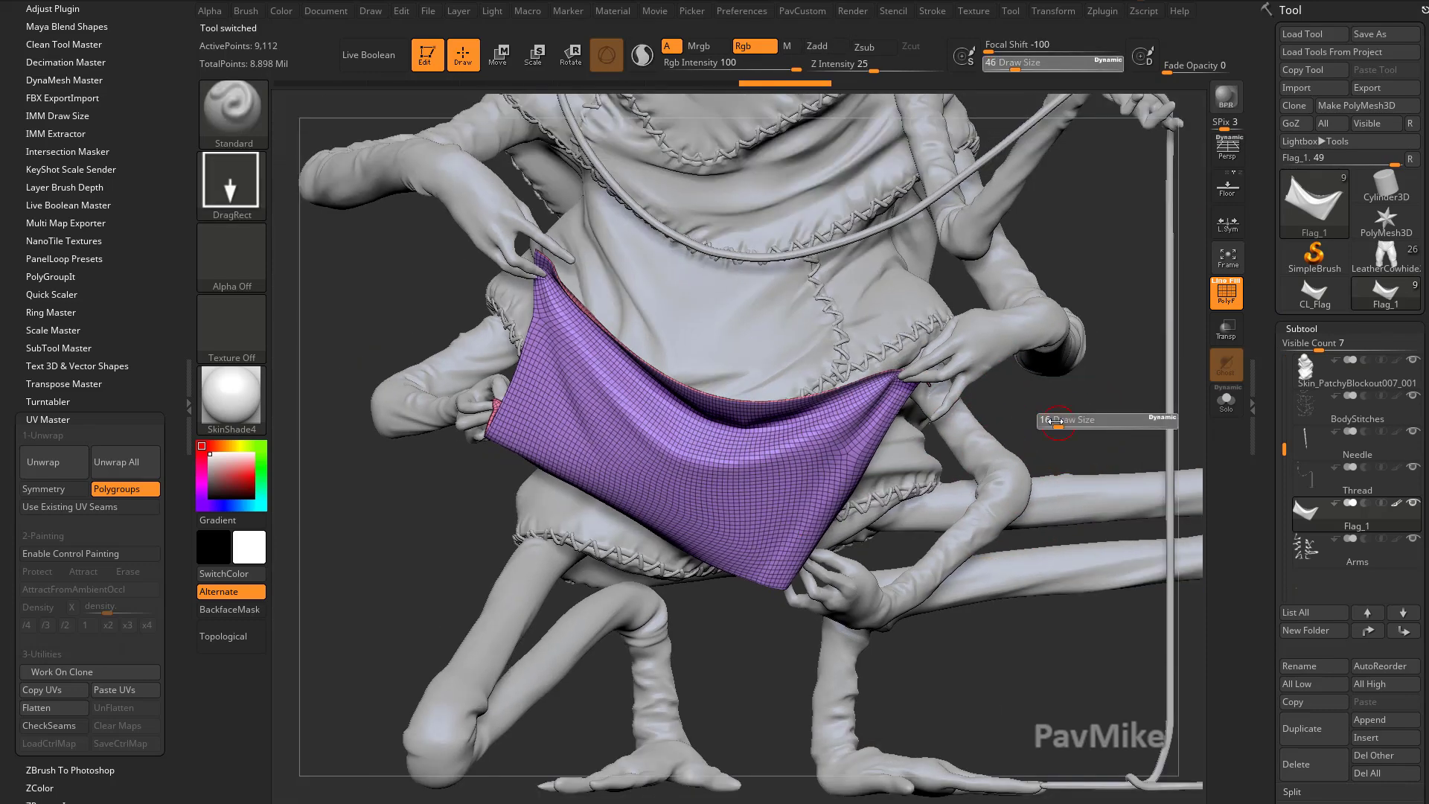
key("s")
mouse_move(1074, 414)
left_mouse_down("alt")
mouse_move(1029, 448)
mouse_move(784, 506)
left_mouse_up("alt")
left_click(1063, 434)
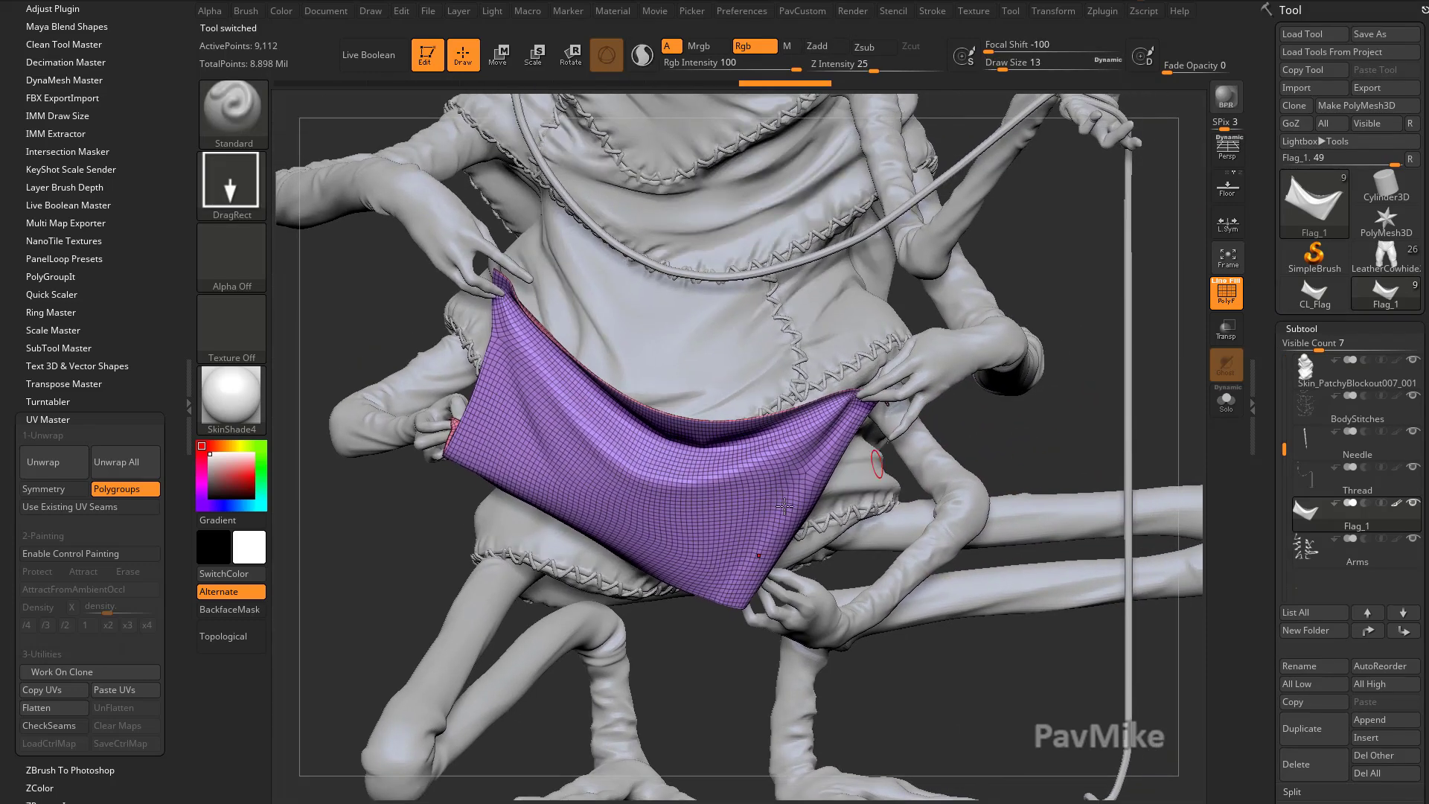
- Turn off the polyframe display and isolate Flag_1 from the other subtools with Solo mode
left_click_drag(1266, 585, 1265, 223)
left_click_drag(1265, 648, 1278, 536)
left_click(1216, 305)
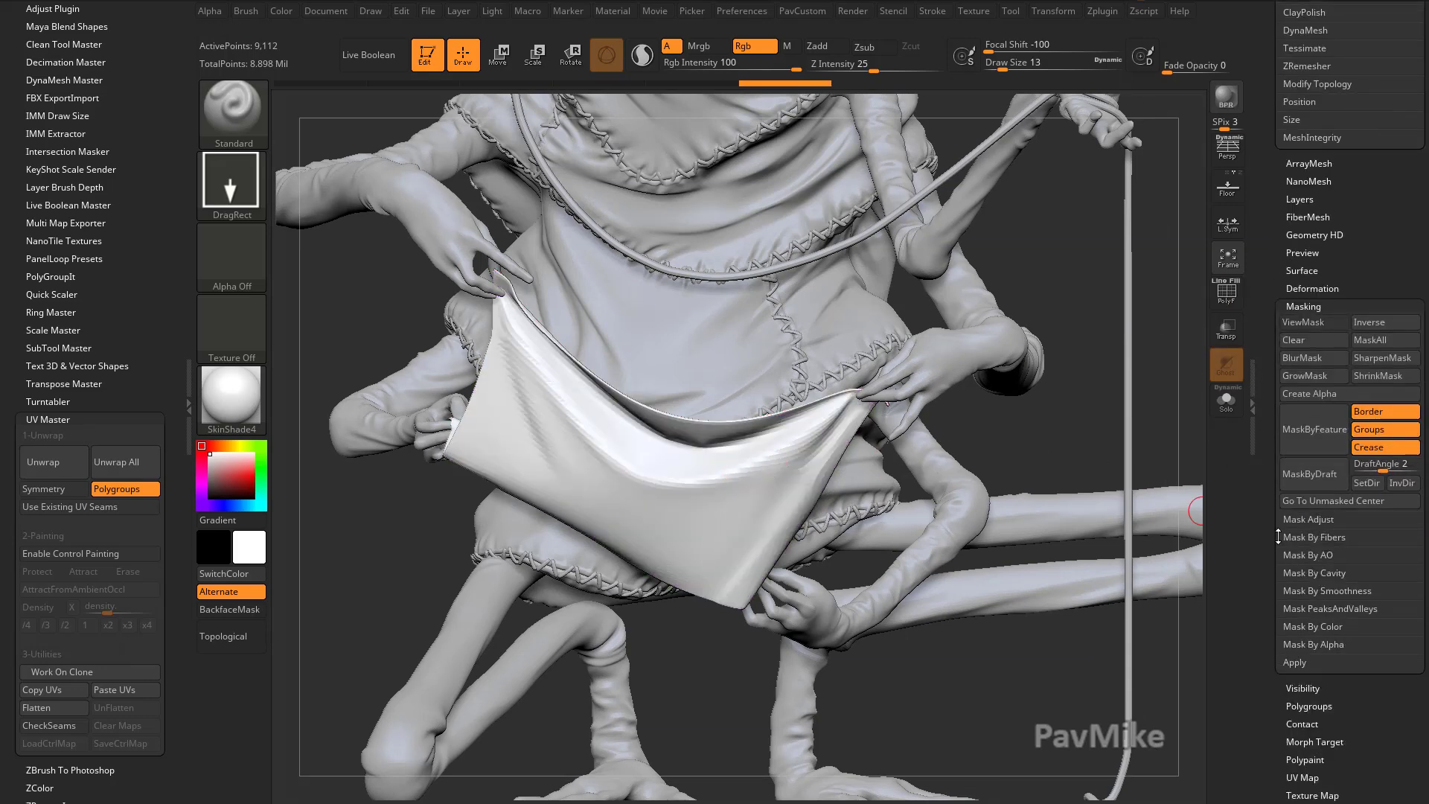
left_click_drag(1268, 314, 1278, 452)
left_click(1235, 396)
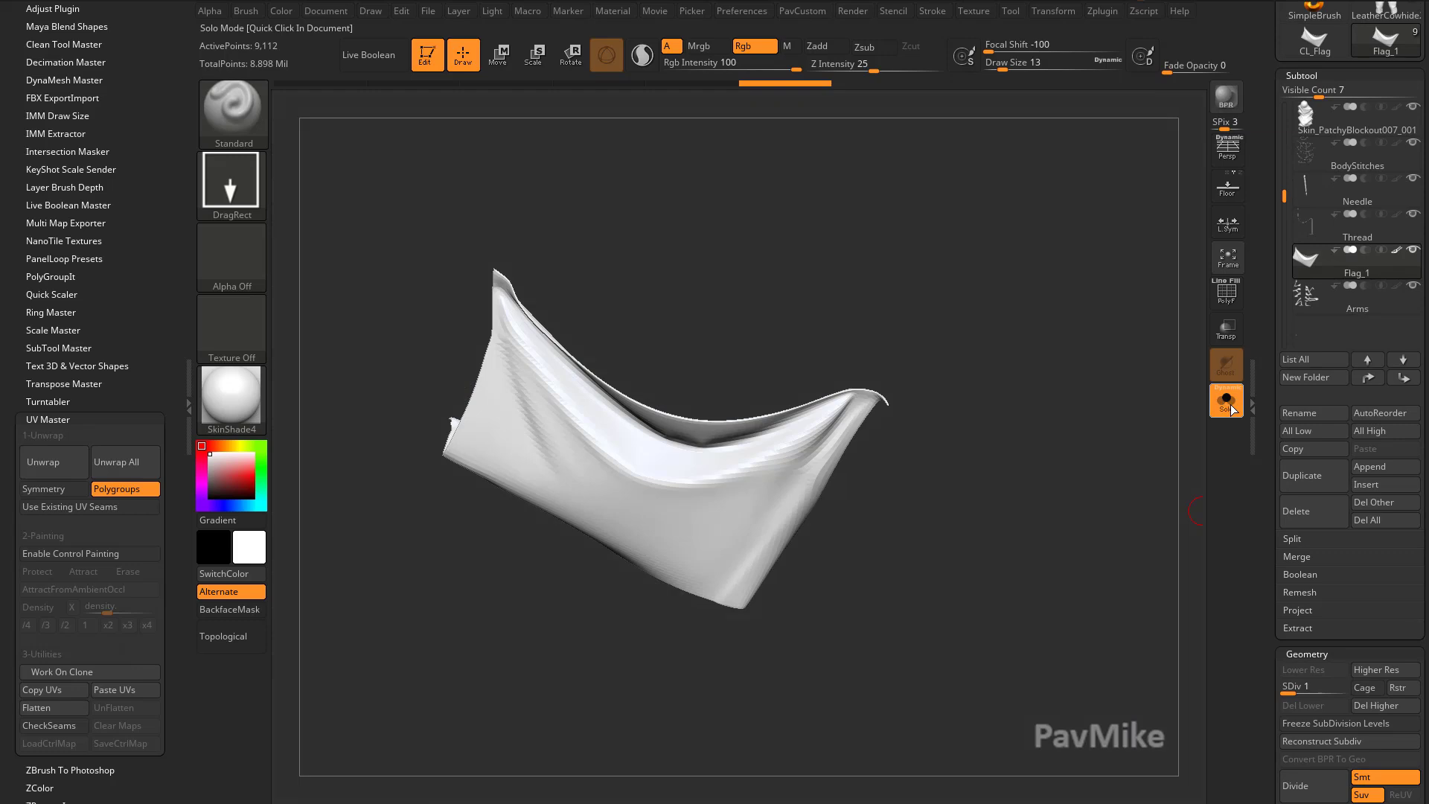
- Raise the Flag_1 subtool to subdivision level 4
mouse_move(1263, 512)
left_mouse_down()
mouse_move(1266, 444)
mouse_move(1270, 612)
left_mouse_up()
key("Up")
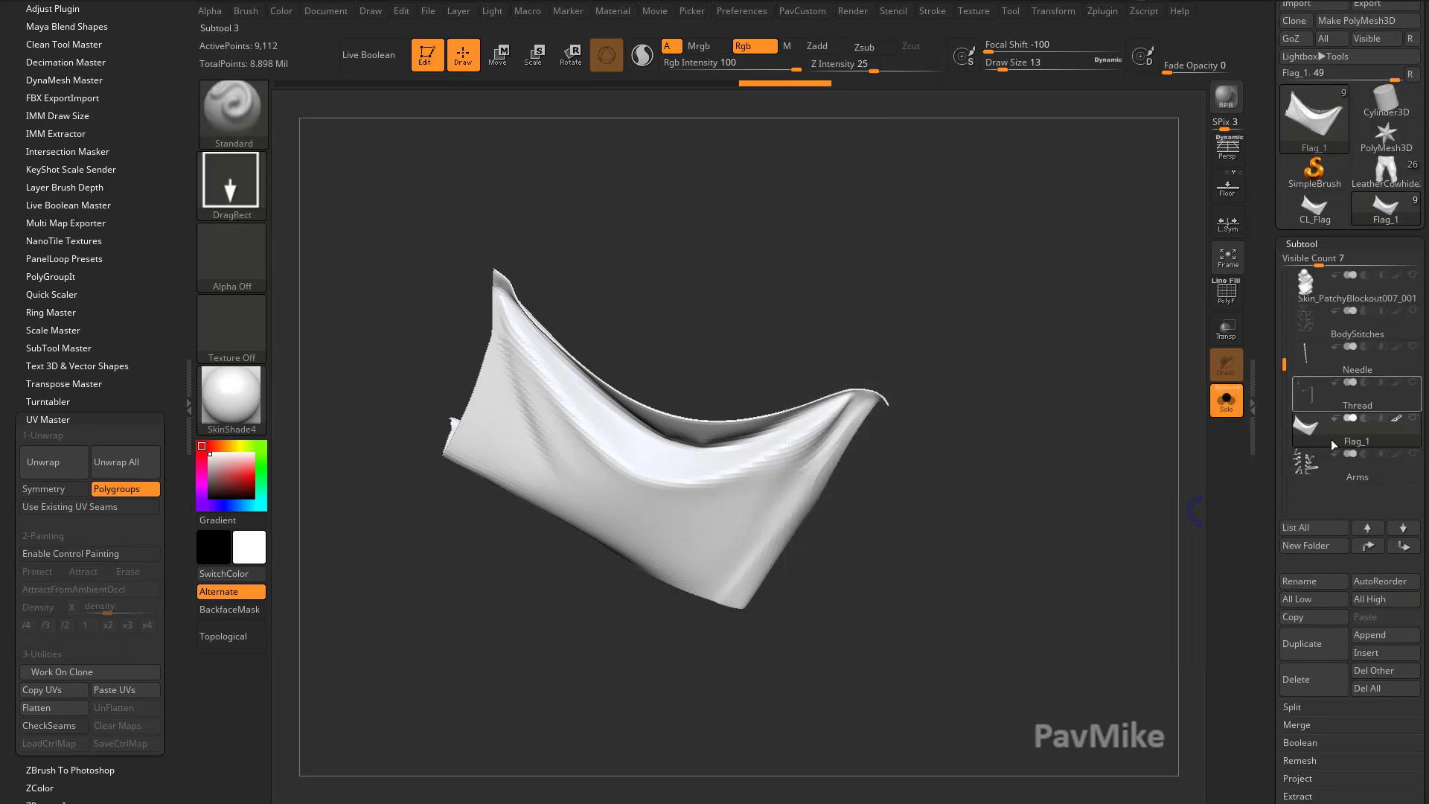
left_click_drag(1270, 534, 1272, 341)
left_click_drag(1271, 440, 1274, 605)
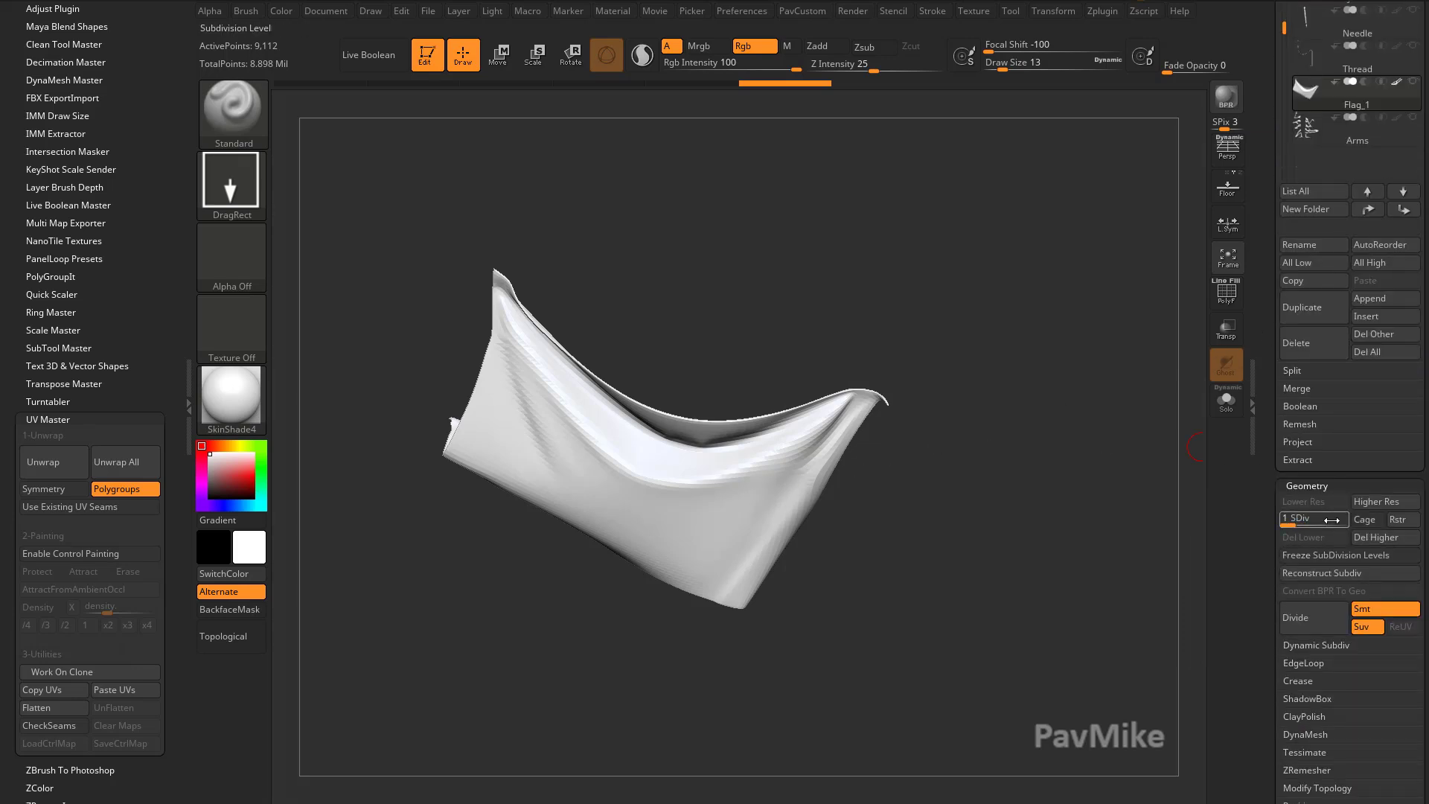
left_click_drag(1332, 520, 1317, 517)
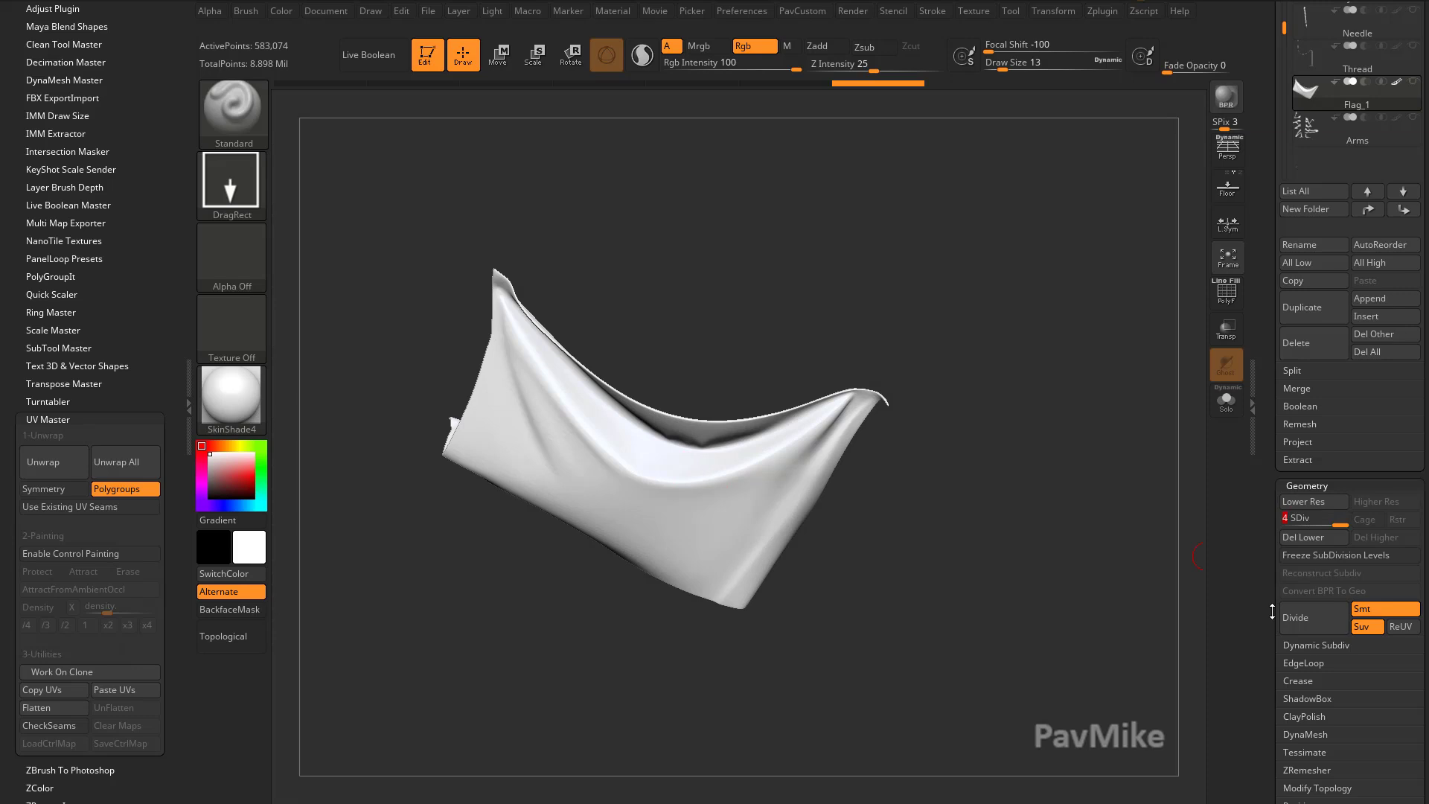
- Set the draw size to 12, preview the flag flattened with Morph UV, and return it to its 3D shape
left_click_drag(1272, 611, 1270, 492)
key("s")
key("s")
left_click_drag(875, 525, 903, 511)
left_click(868, 525)
key("bracketright")
key("bracketright")
key("bracketright")
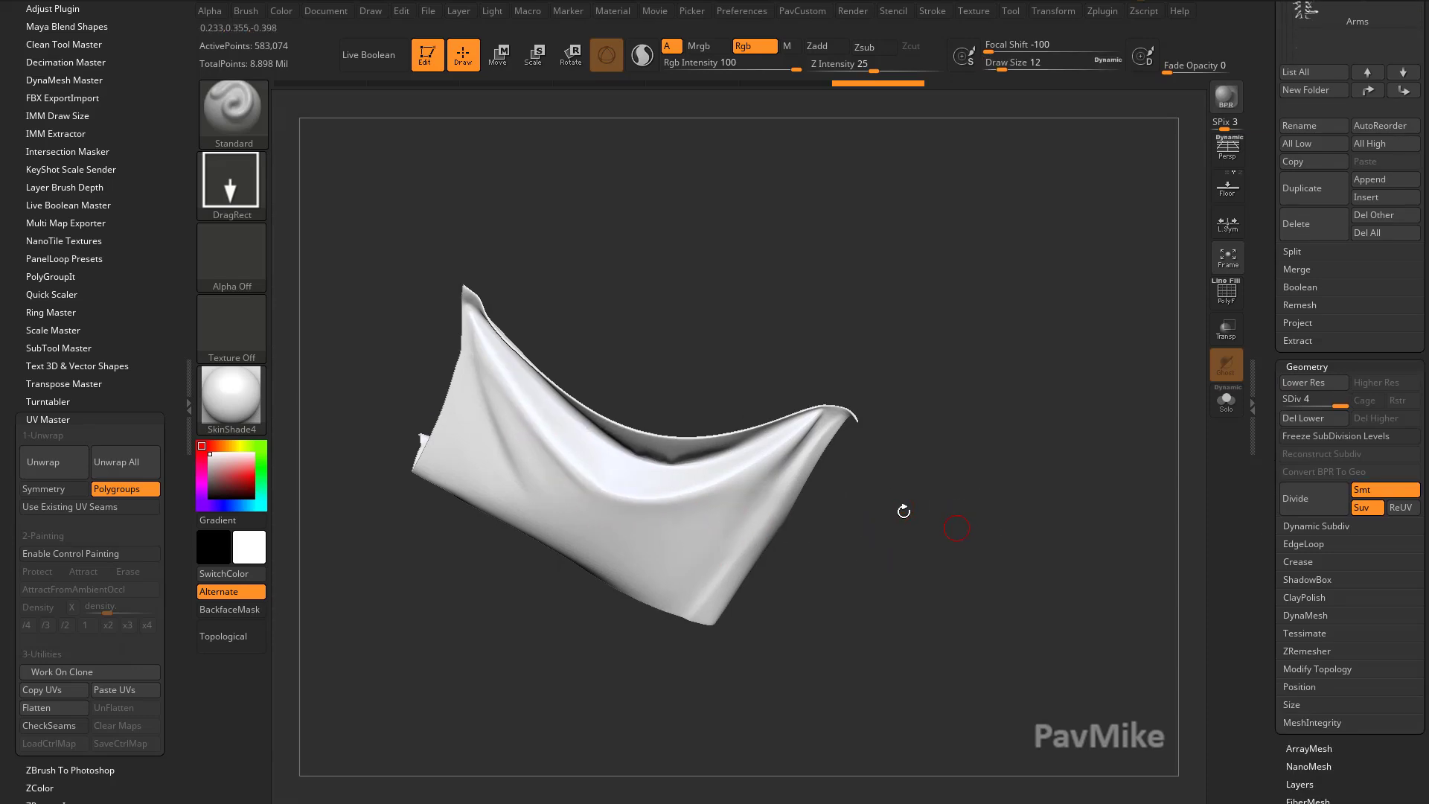
scroll(1288, 497, "down", 10)
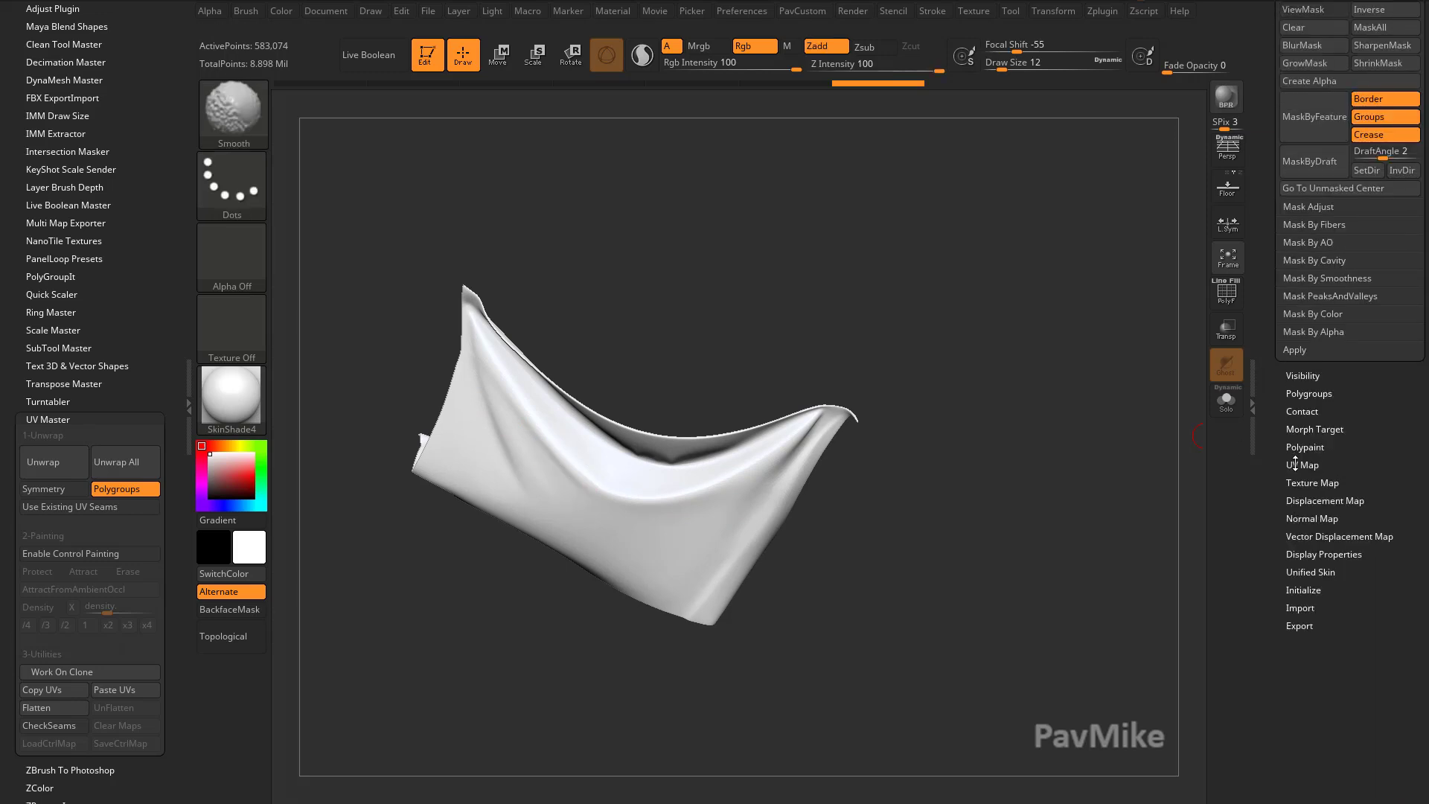
left_click(1303, 464)
scroll(1310, 432, "down", 2)
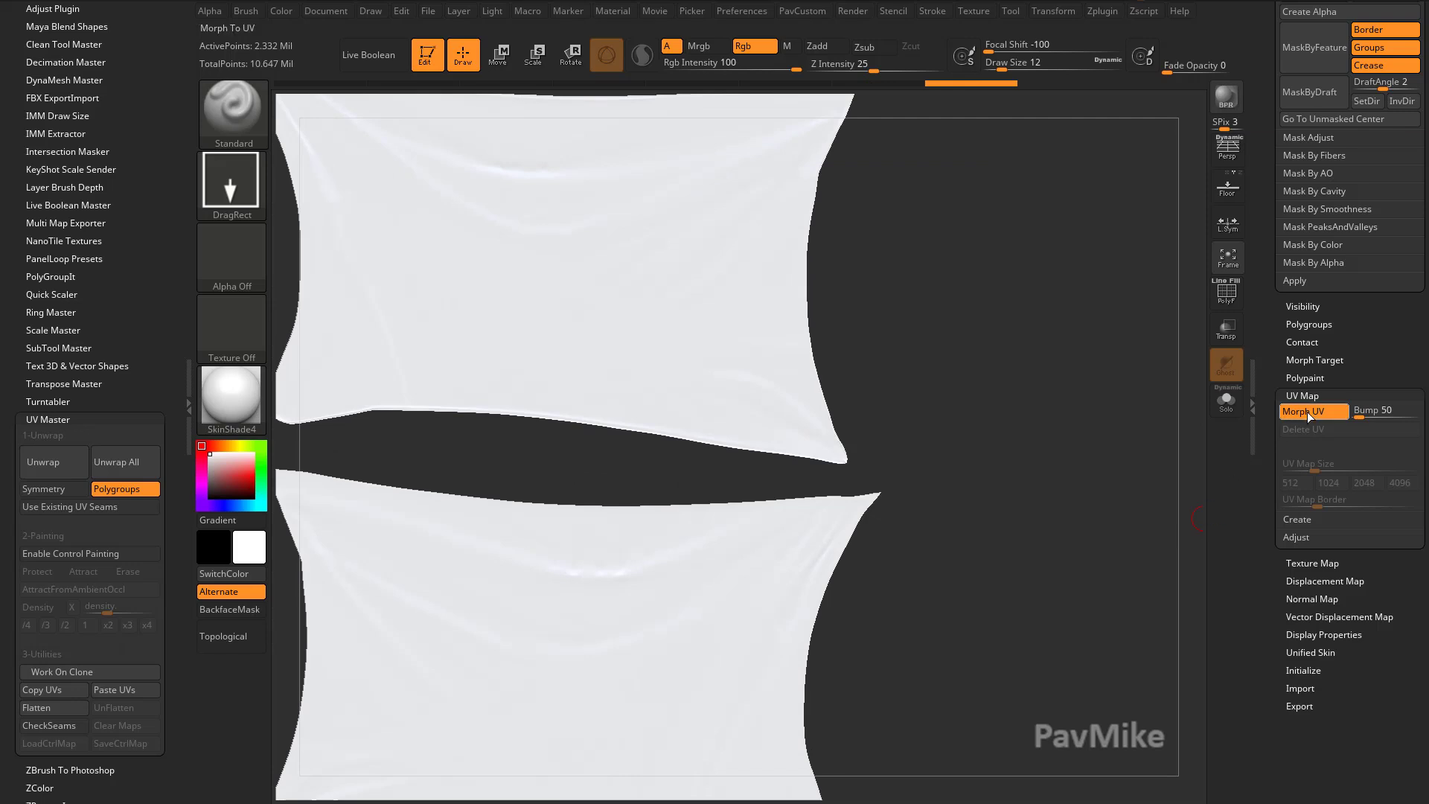
left_click(1307, 412)
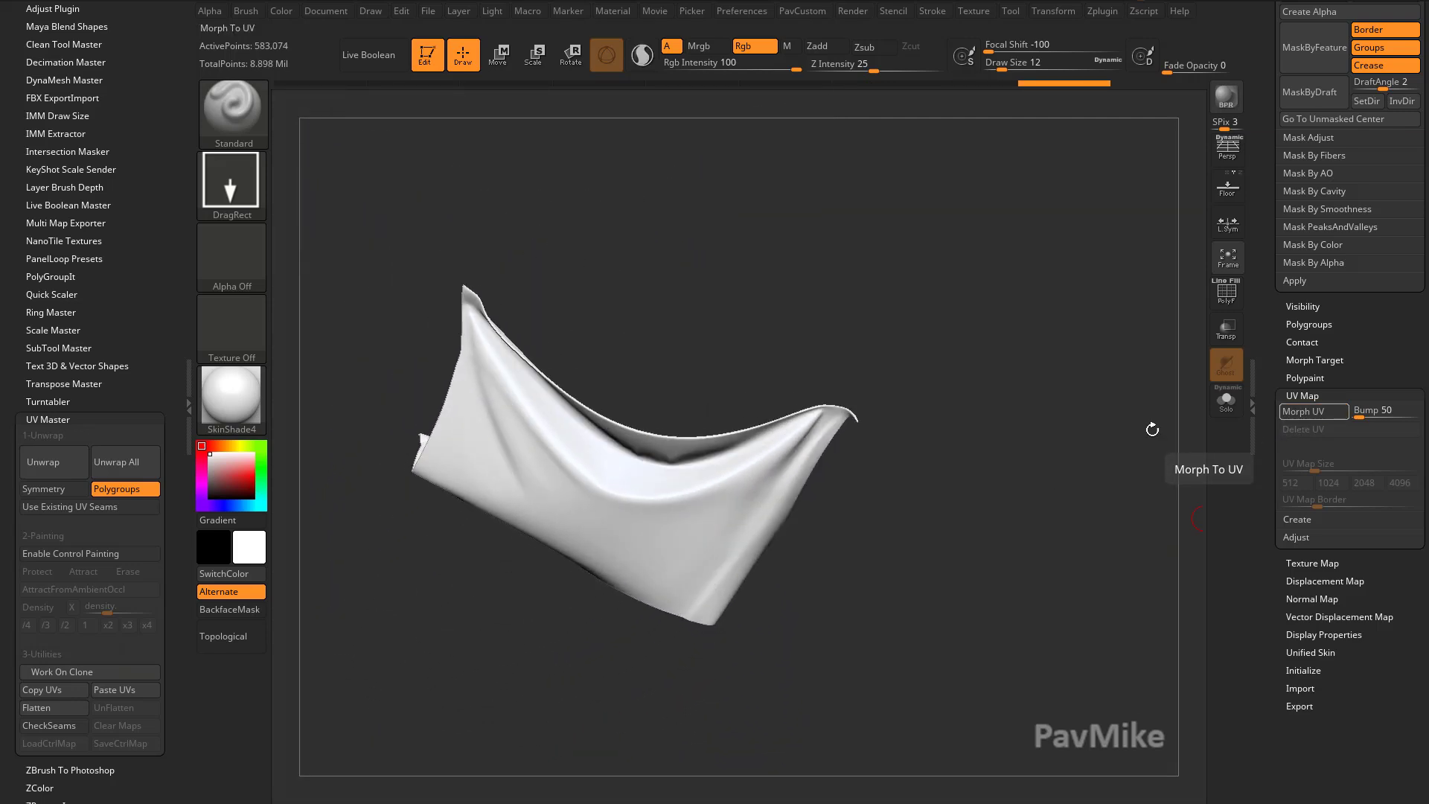
- Show the polyframe, compare the flag's 3D shape with its two flattened Morph UV islands, and hide the polyframe again
left_click(1218, 298)
left_click_drag(1074, 432, 1032, 459)
left_click(1293, 412)
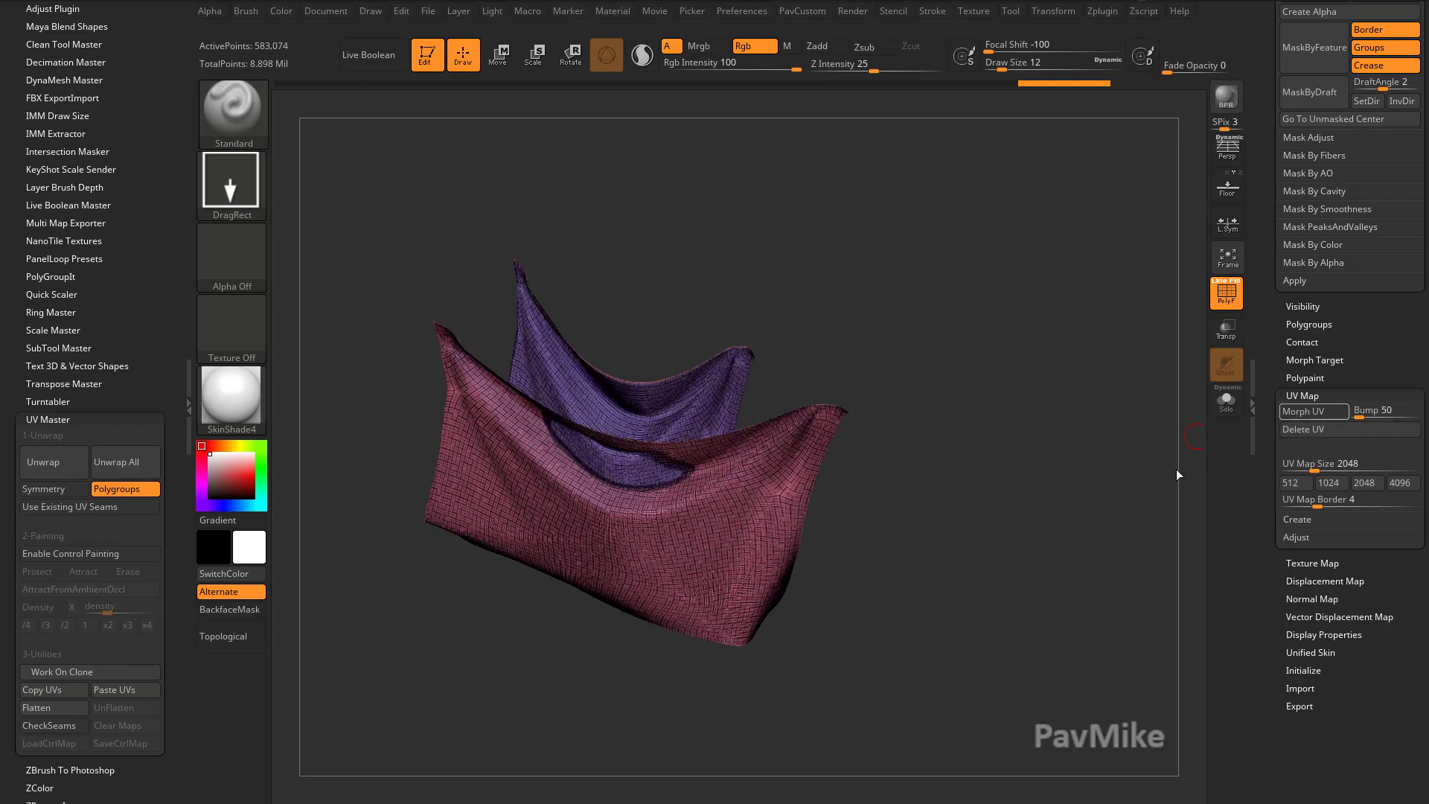
left_click_drag(1109, 506, 1063, 496, "alt")
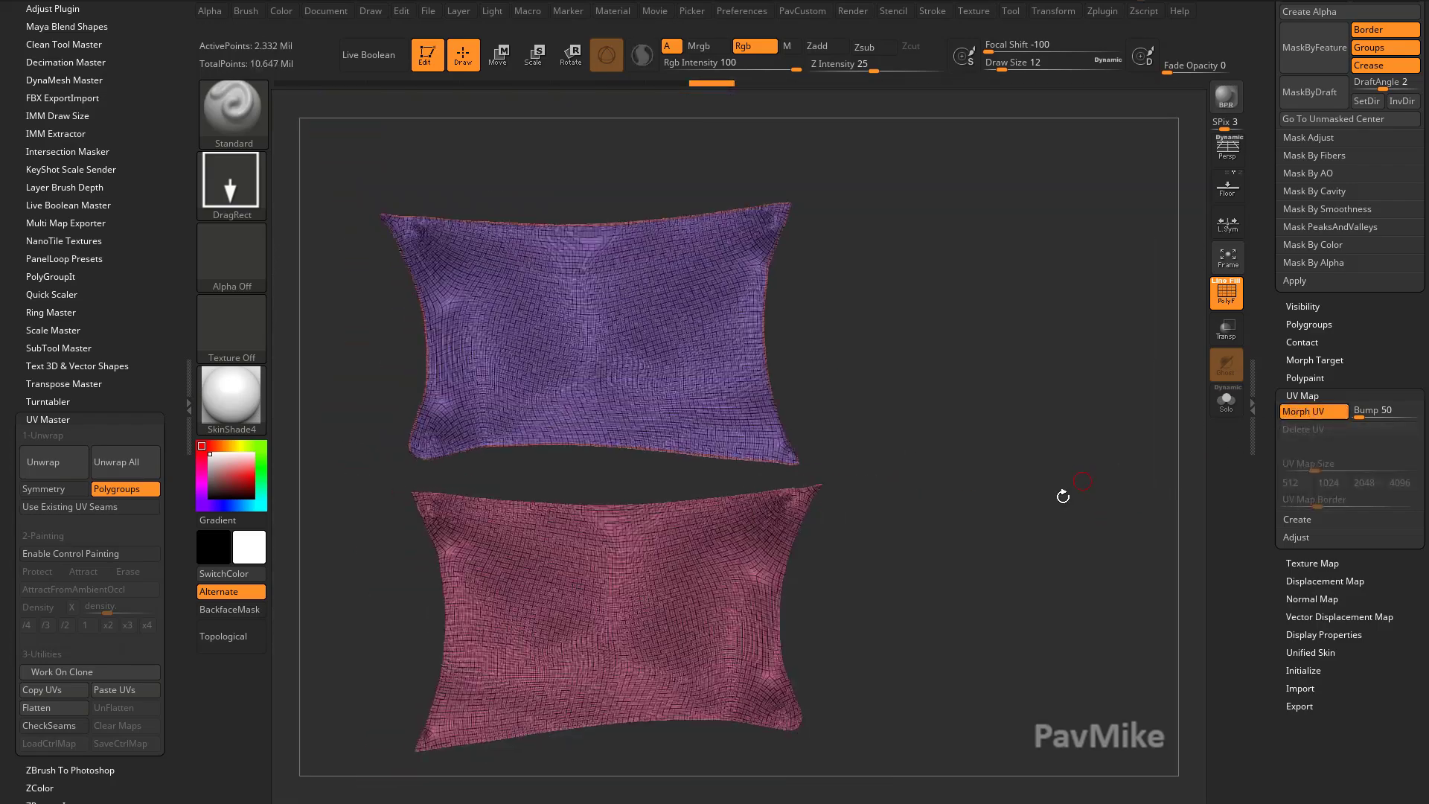
left_click_drag(836, 369, 848, 357, "shift")
left_click_drag(933, 289, 1047, 372, "alt")
left_click(1304, 411)
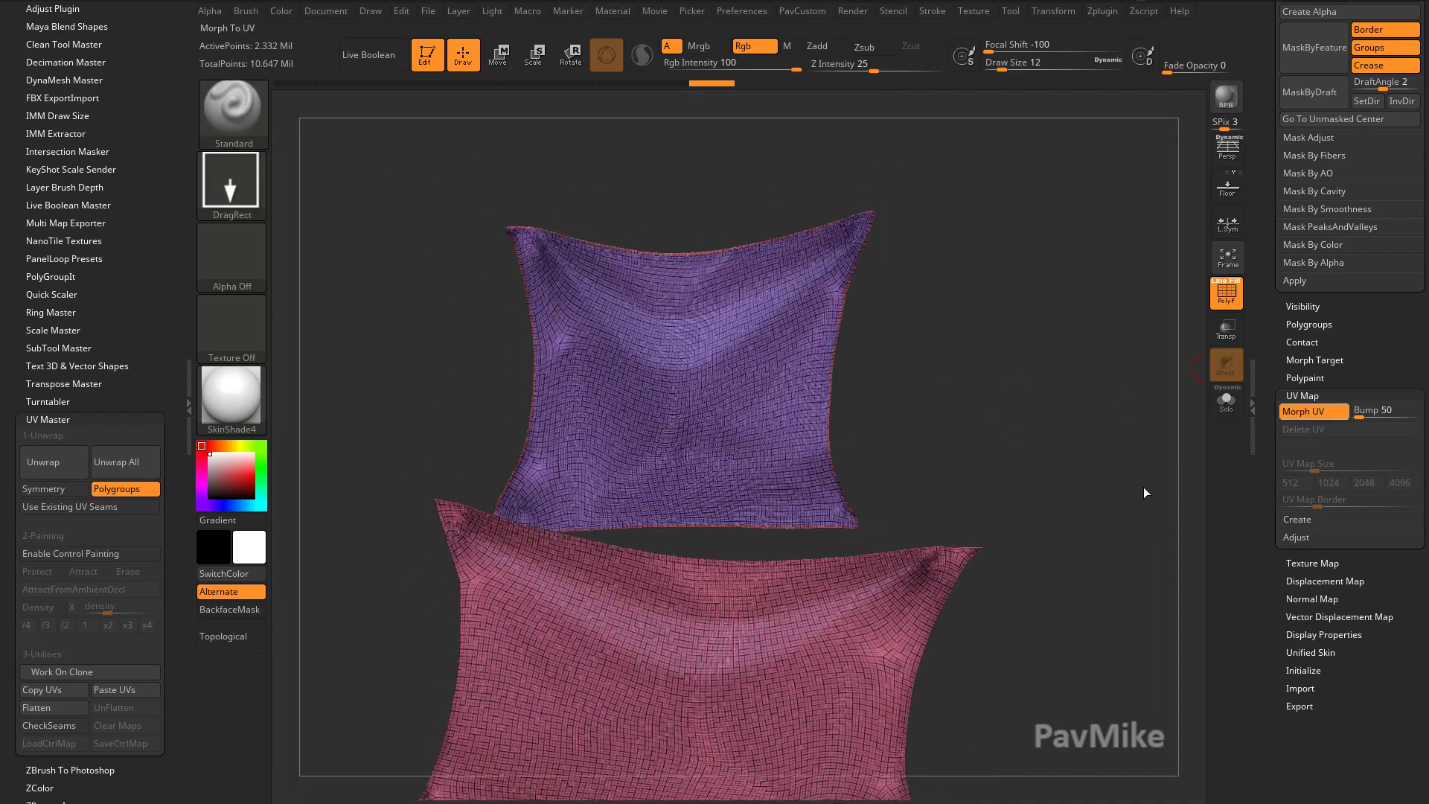
left_click_drag(1110, 529, 1106, 509)
mouse_move(1106, 509)
left_mouse_down("alt")
mouse_move(1109, 472)
mouse_move(1127, 495)
mouse_move(1120, 451)
mouse_move(1109, 455)
left_mouse_up("alt")
left_click(1230, 302)
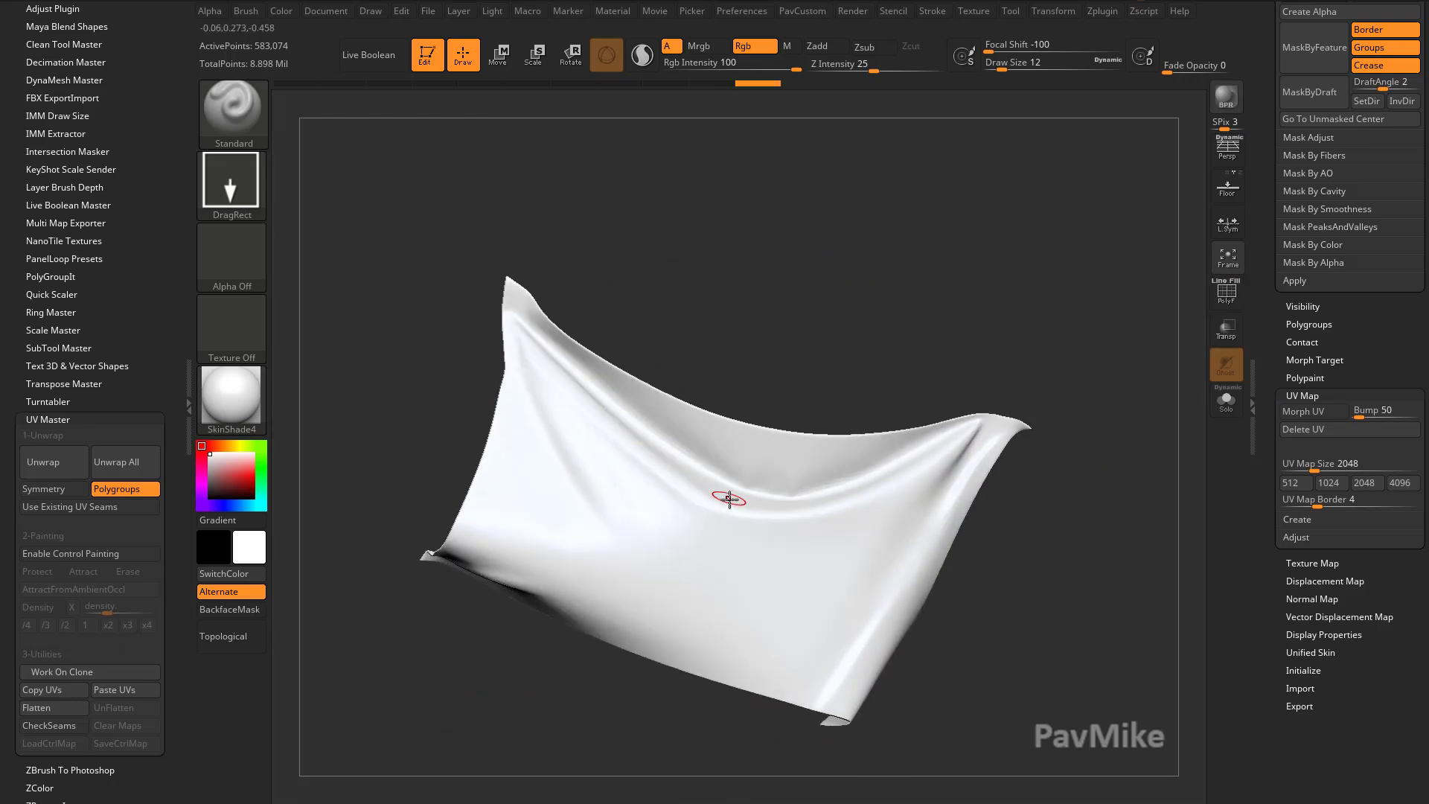
- Paint a Z-shaped line across the flag's front with the Dots stroke, draw size 3 and a dark grey colour
key("bracketleft")
left_click(231, 182)
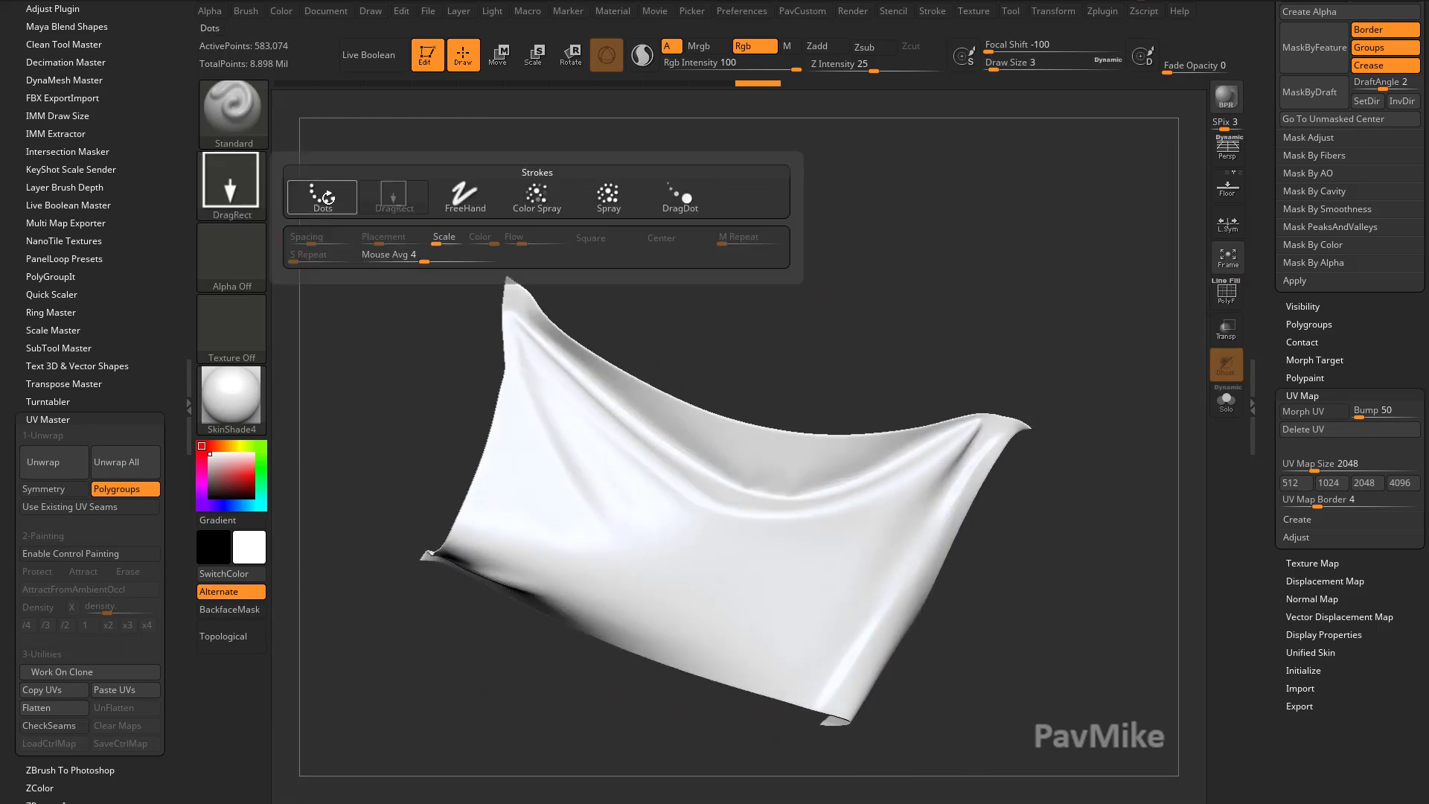
left_click(311, 198)
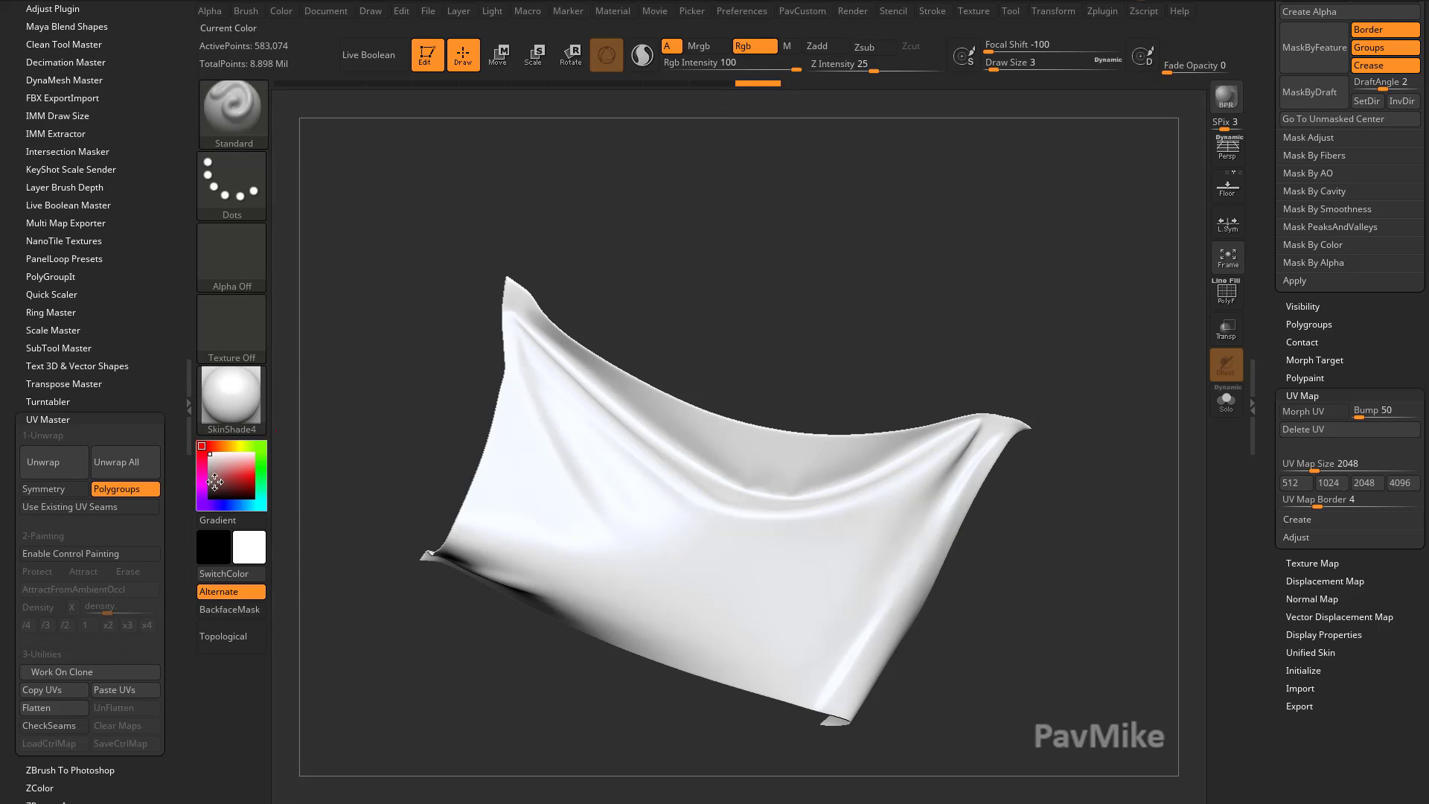
left_click(212, 482)
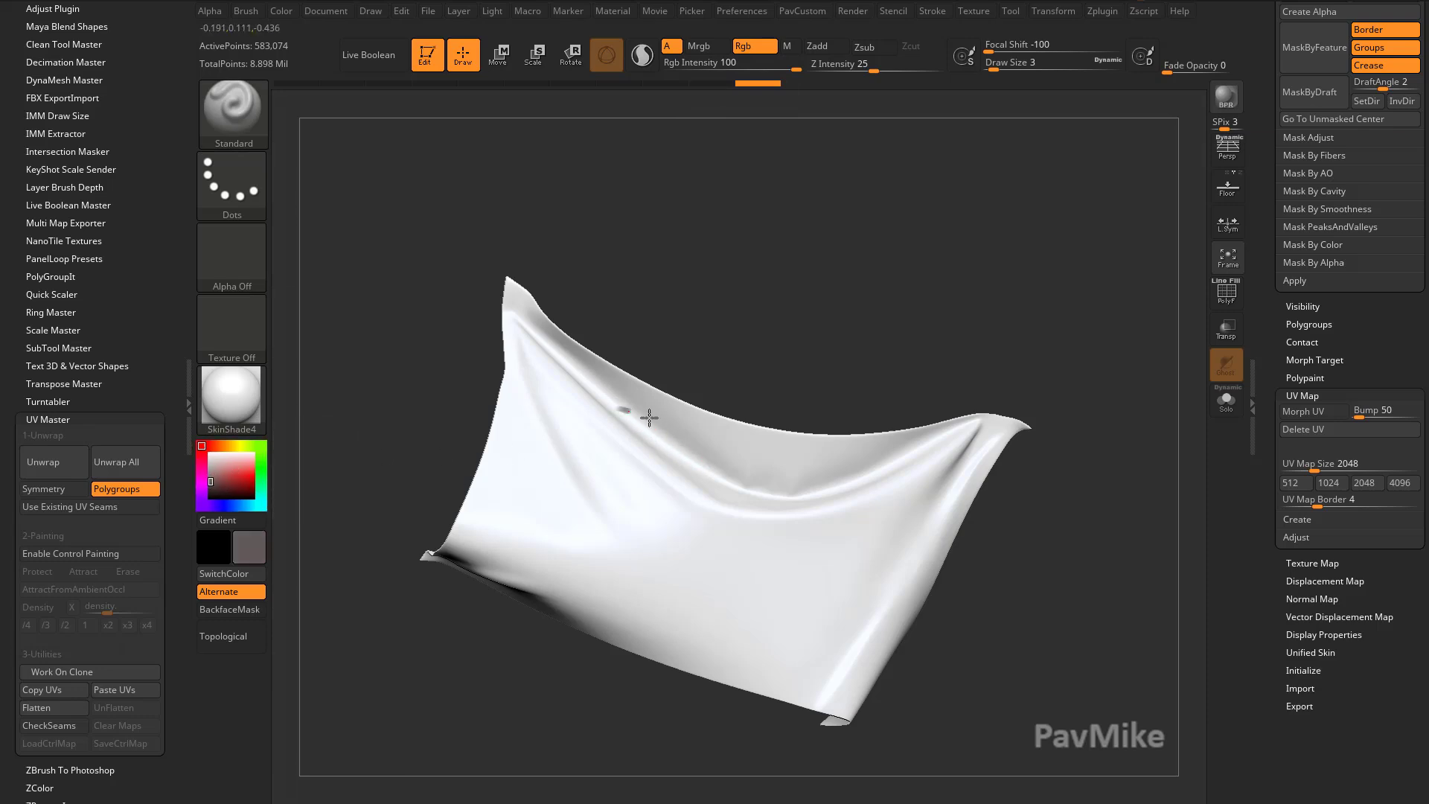
left_click_drag(580, 543, 793, 648)
- Morph the flag to its UV layout to check how the painted line falls on both sides, and morph it back
mouse_move(1080, 559)
left_mouse_down()
mouse_move(1066, 583)
mouse_move(1085, 587)
left_mouse_up()
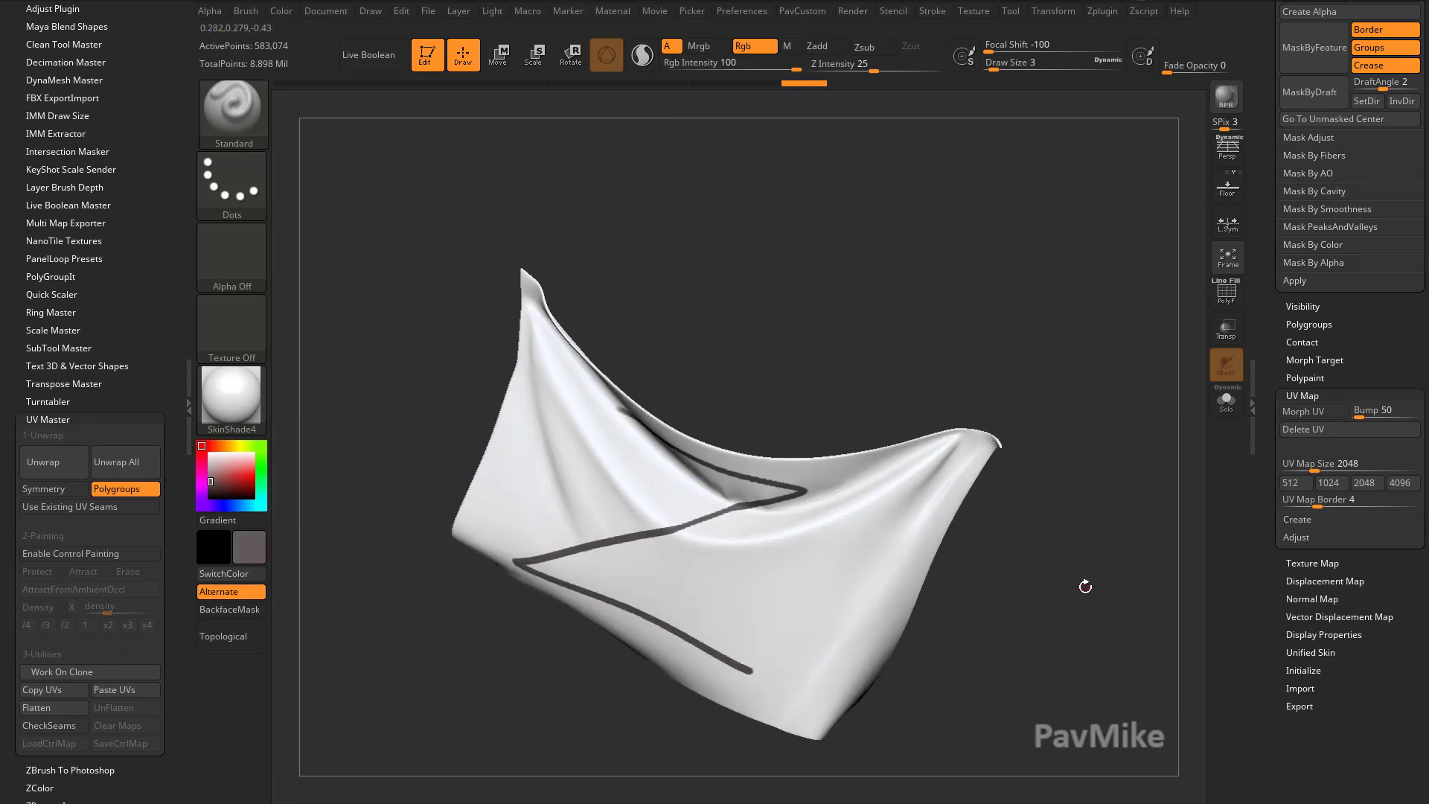
key("ctrl+m")
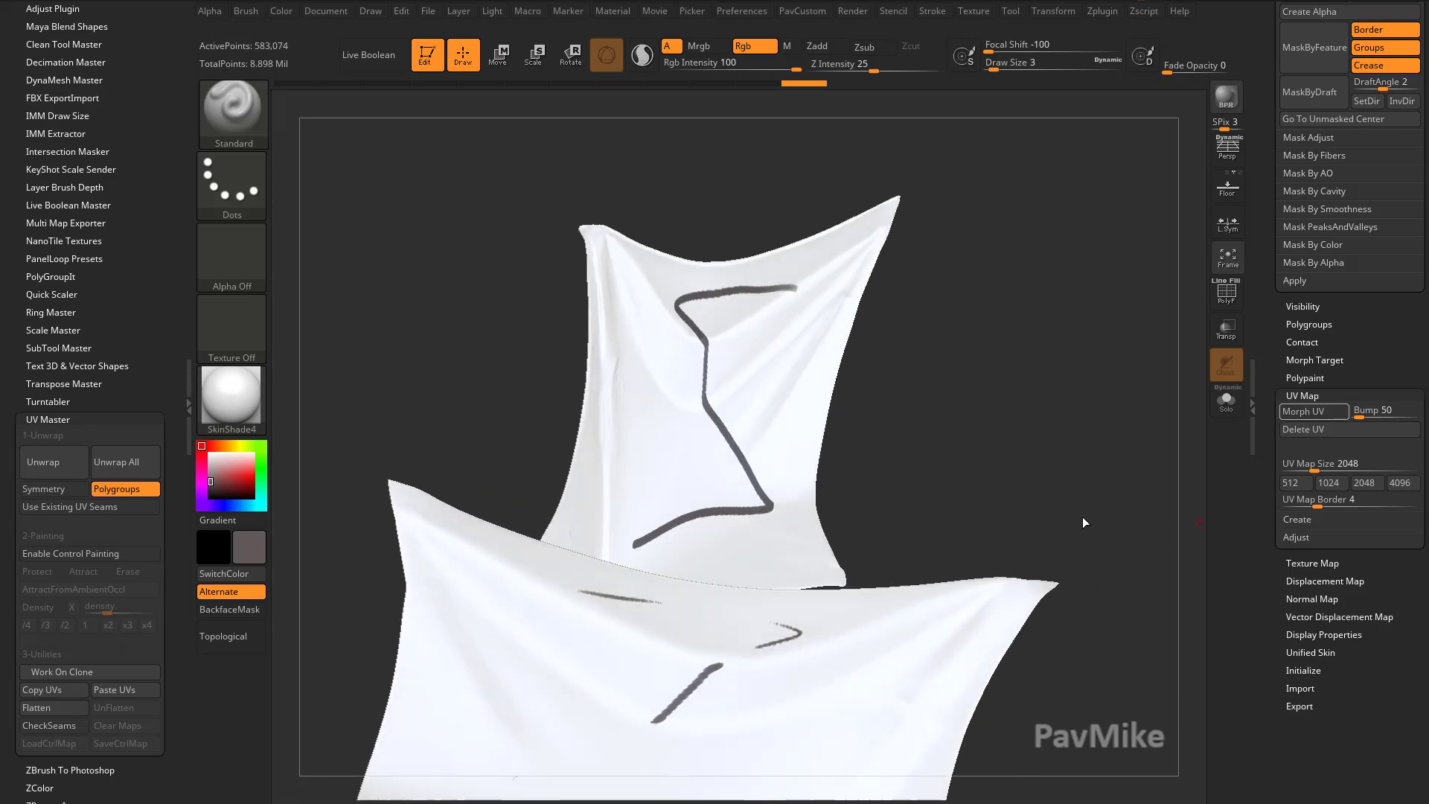
left_click_drag(1083, 485, 1098, 546)
key("ctrl+m")
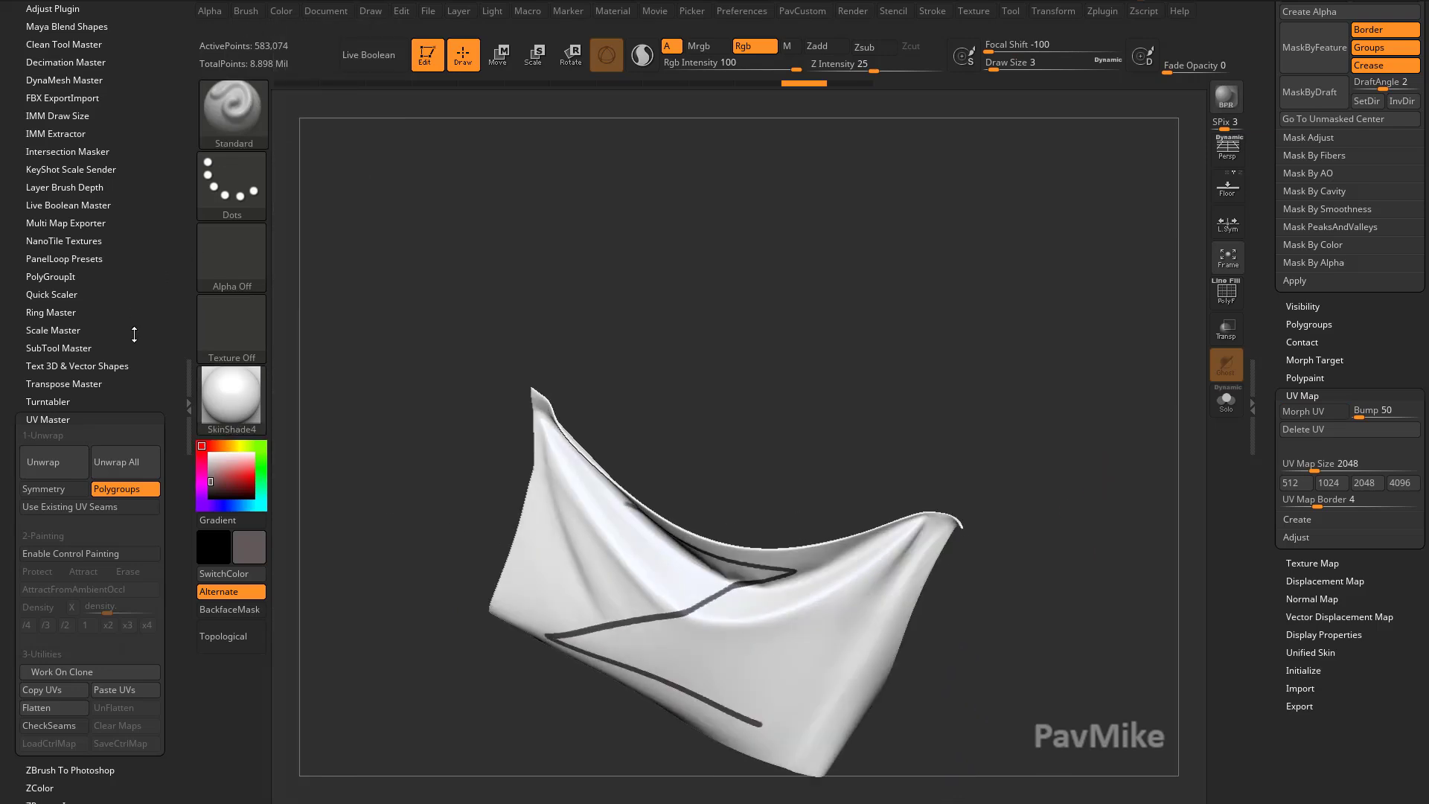
- Enable BackfaceMask in the Auto Masking settings of the Standard brush
left_click(86, 418, "shift")
left_click_drag(64, 550, 60, 2)
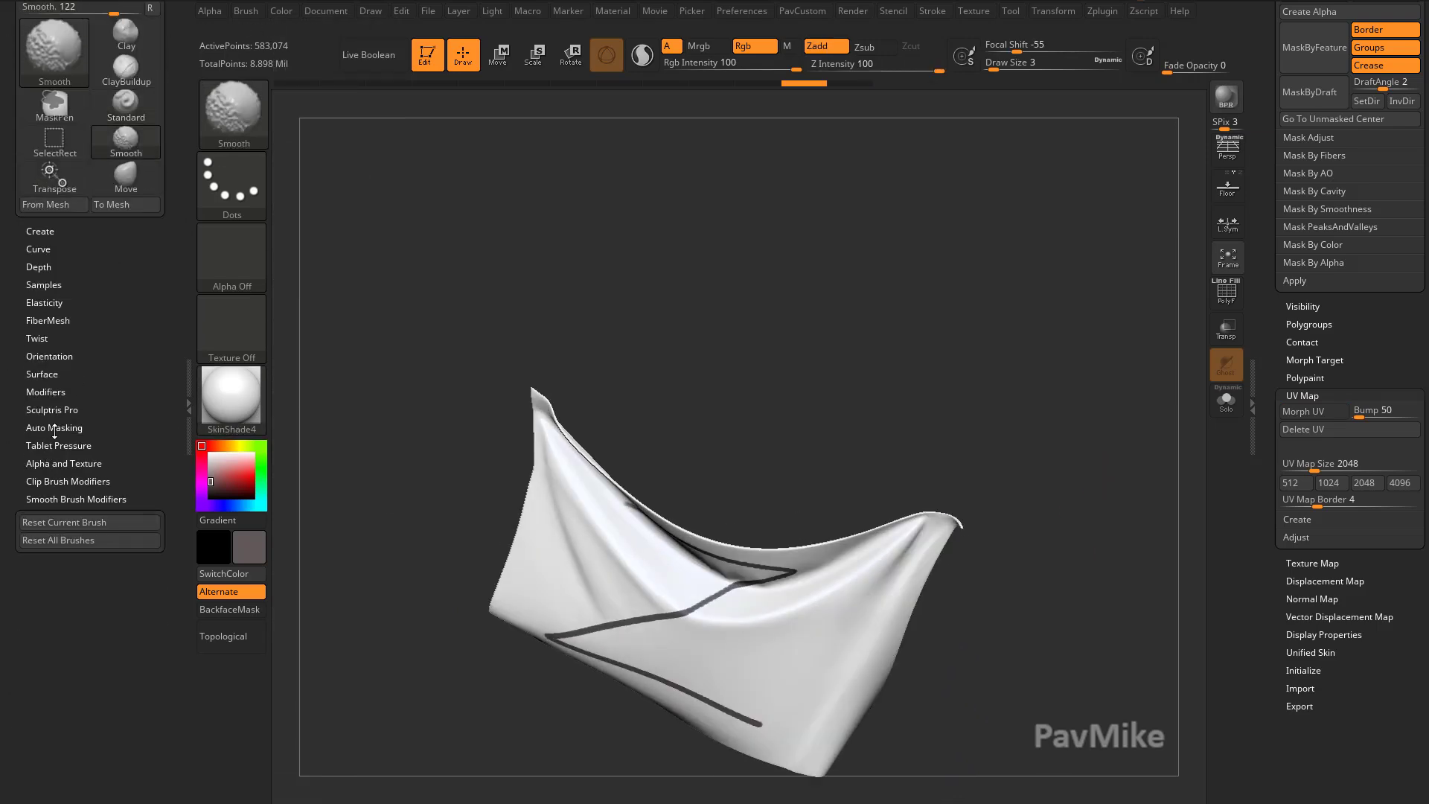
left_click(54, 429)
left_click(52, 604)
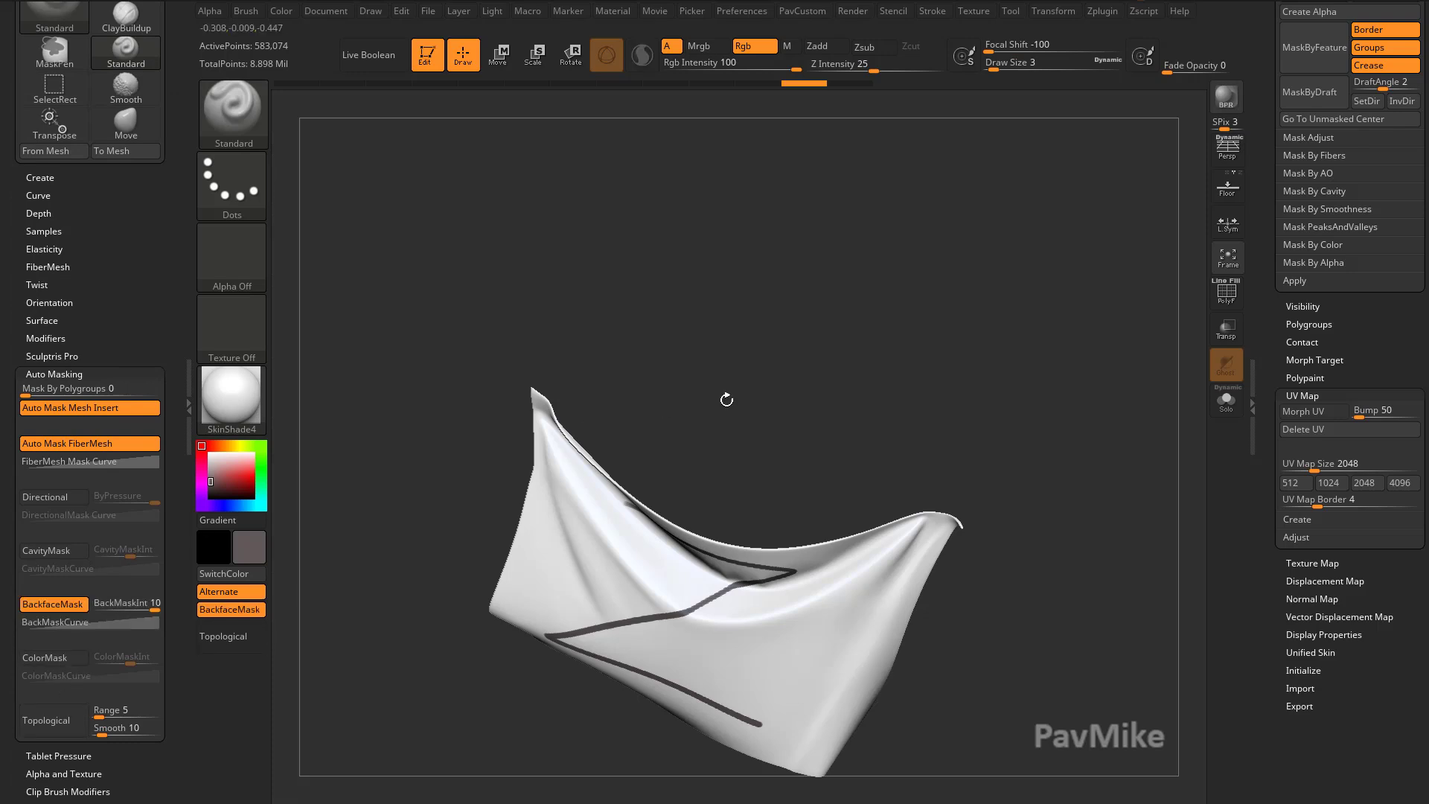
- Repaint the Z-shaped line on the flag's front with backface masking active, then flatten the flag with Morph UV
left_click_drag(728, 399, 640, 463)
left_click_drag(769, 520, 766, 623)
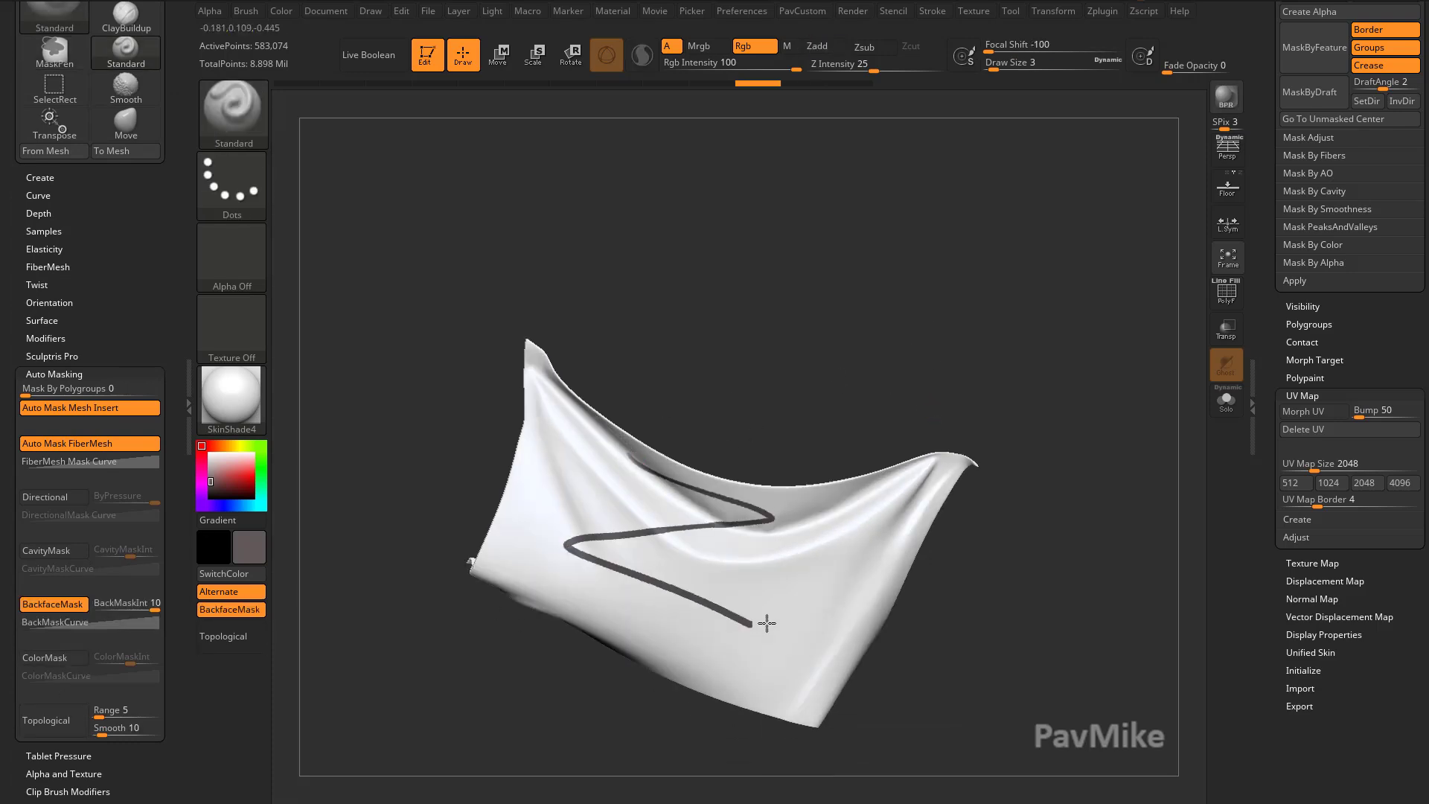
mouse_move(968, 417)
left_mouse_down()
mouse_move(830, 395)
mouse_move(633, 461)
left_mouse_up()
mouse_move(899, 391)
left_mouse_down()
mouse_move(879, 327)
mouse_move(1043, 377)
mouse_move(1030, 417)
mouse_move(1079, 415)
mouse_move(1107, 483)
mouse_move(1058, 466)
mouse_move(1221, 576)
mouse_move(1173, 478)
mouse_move(978, 488)
mouse_move(1072, 485)
mouse_move(936, 452)
left_mouse_up()
left_click(1306, 411)
mouse_move(1033, 463)
left_mouse_down("alt")
mouse_move(1020, 478)
mouse_move(1033, 482)
left_mouse_up("alt")
- Set the Standard brush to the DragRect stroke with Texture 30 and a draw size of 35
key("s")
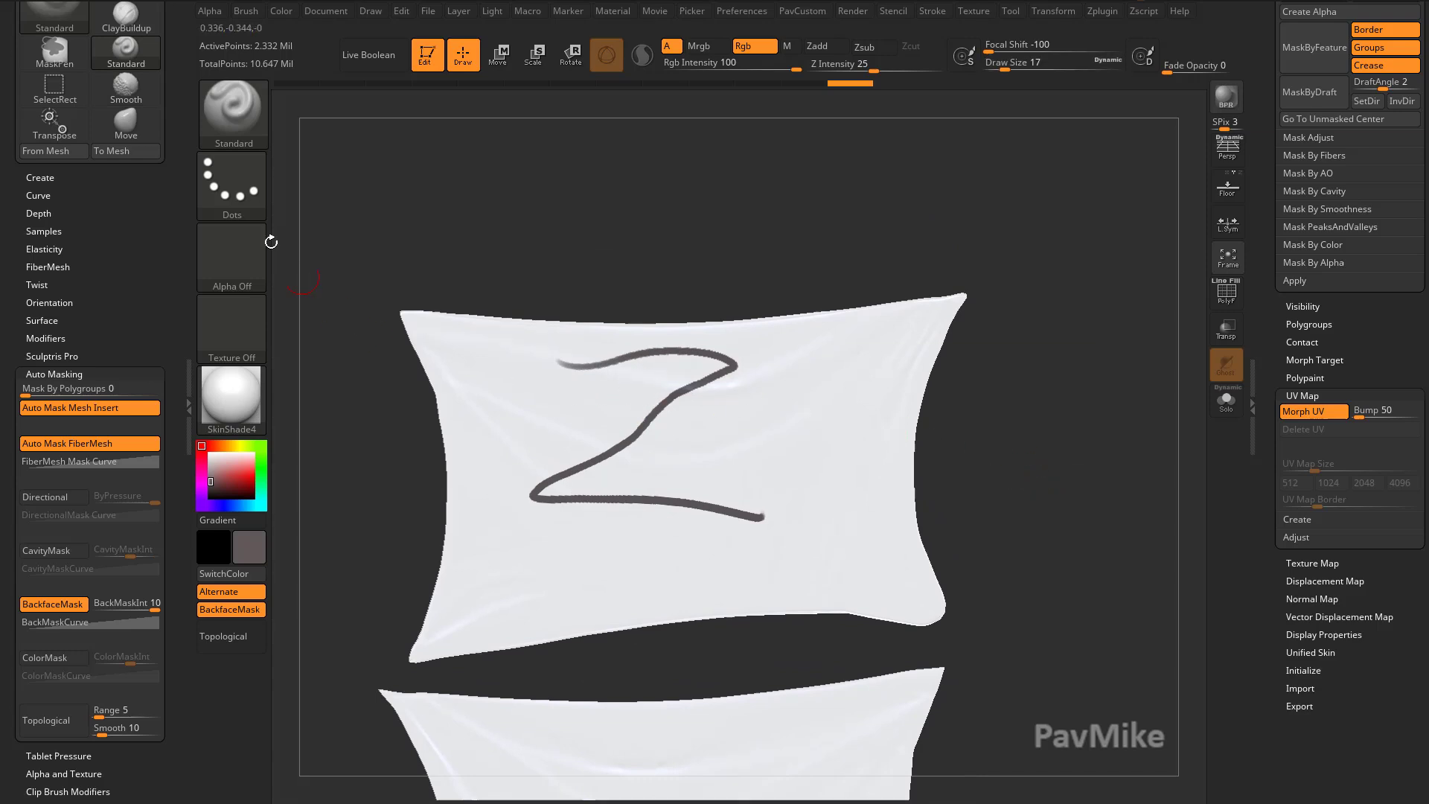
left_click(251, 192)
left_click(376, 206)
left_click(257, 262)
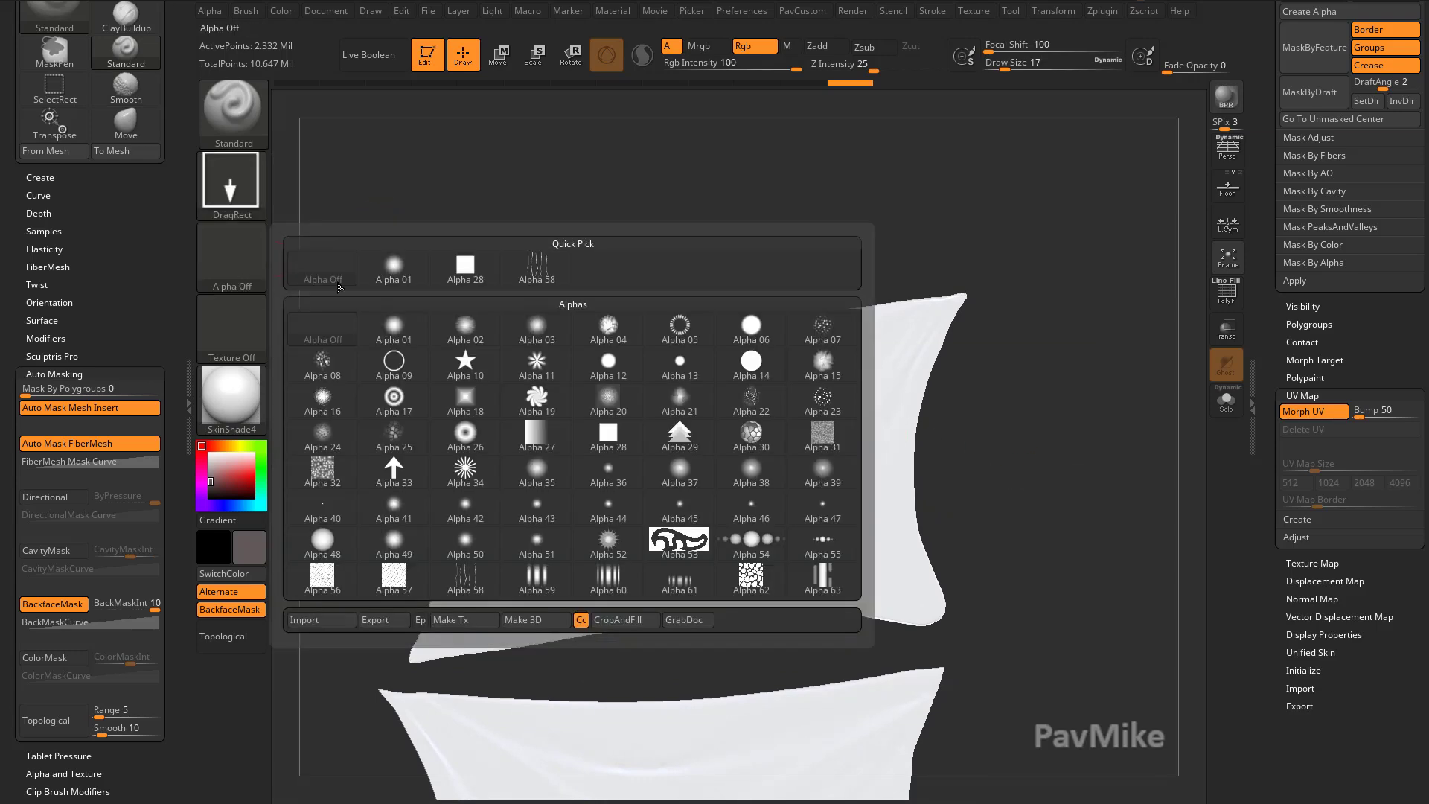
left_click(246, 328)
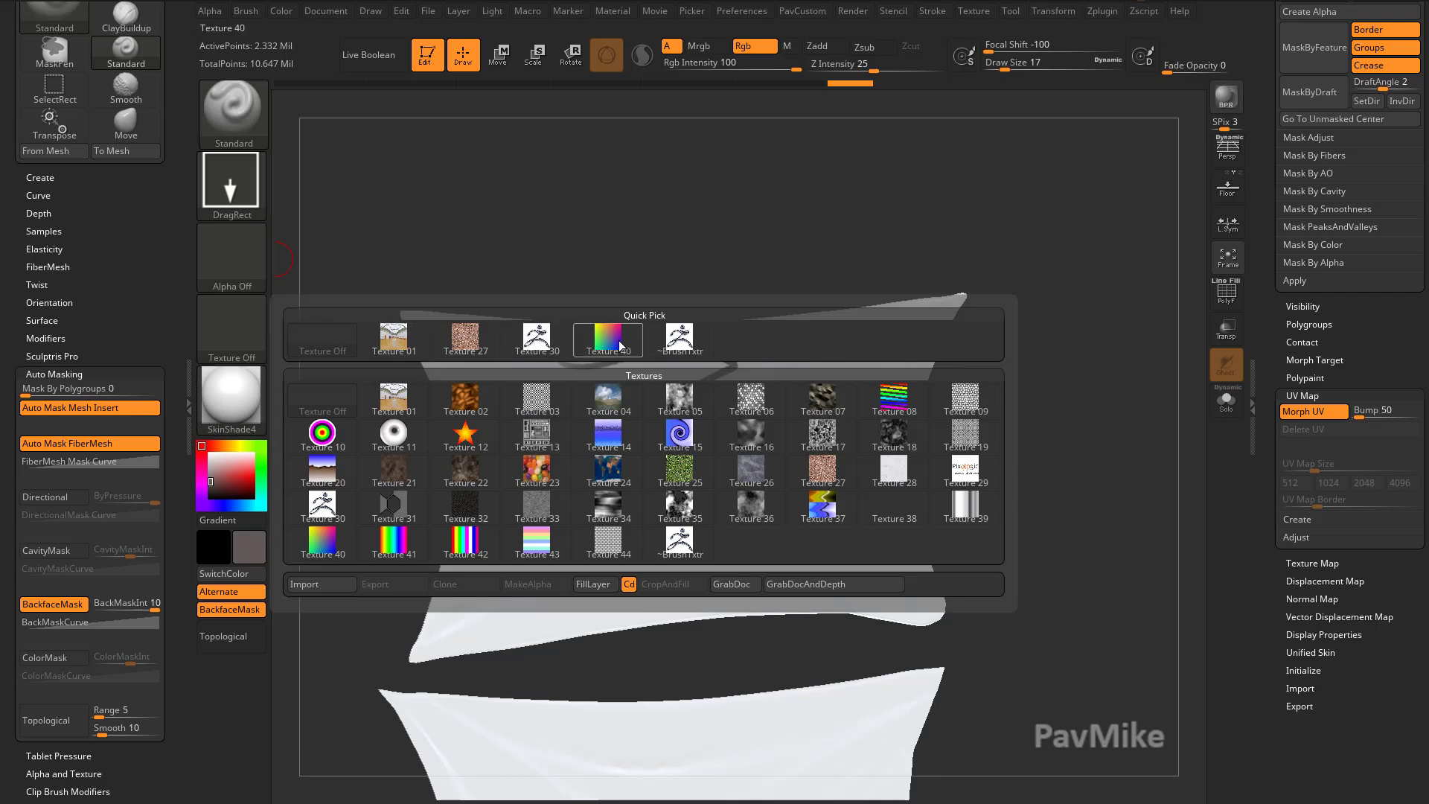
left_click(537, 339)
type("s35")
key("Return")
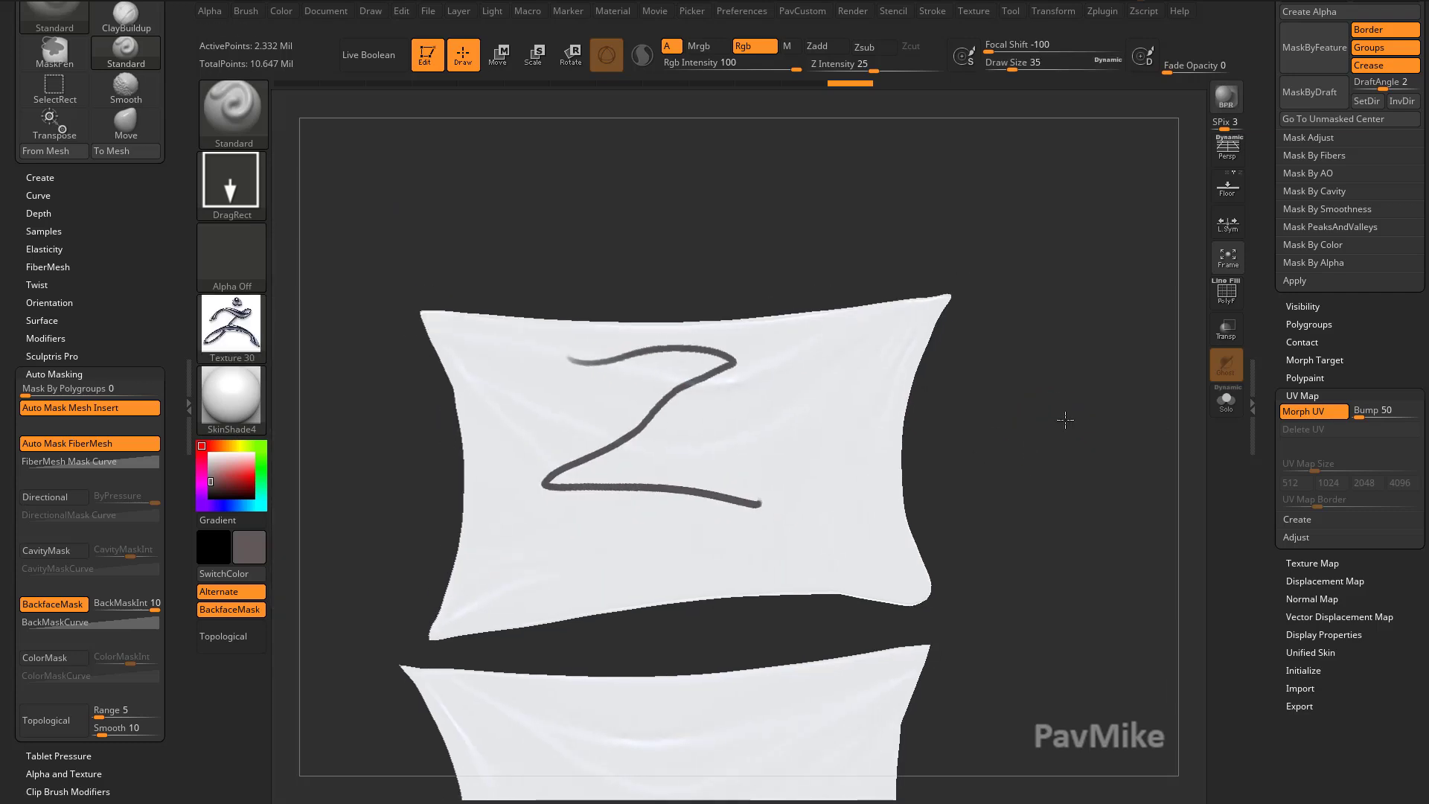
- Stamp Texture 30 over the Z-shaped line on the flattened flag, and morph the flag back to its 3D shape
left_click_drag(1065, 420, 1075, 413, "alt")
left_click_drag(682, 405, 664, 257)
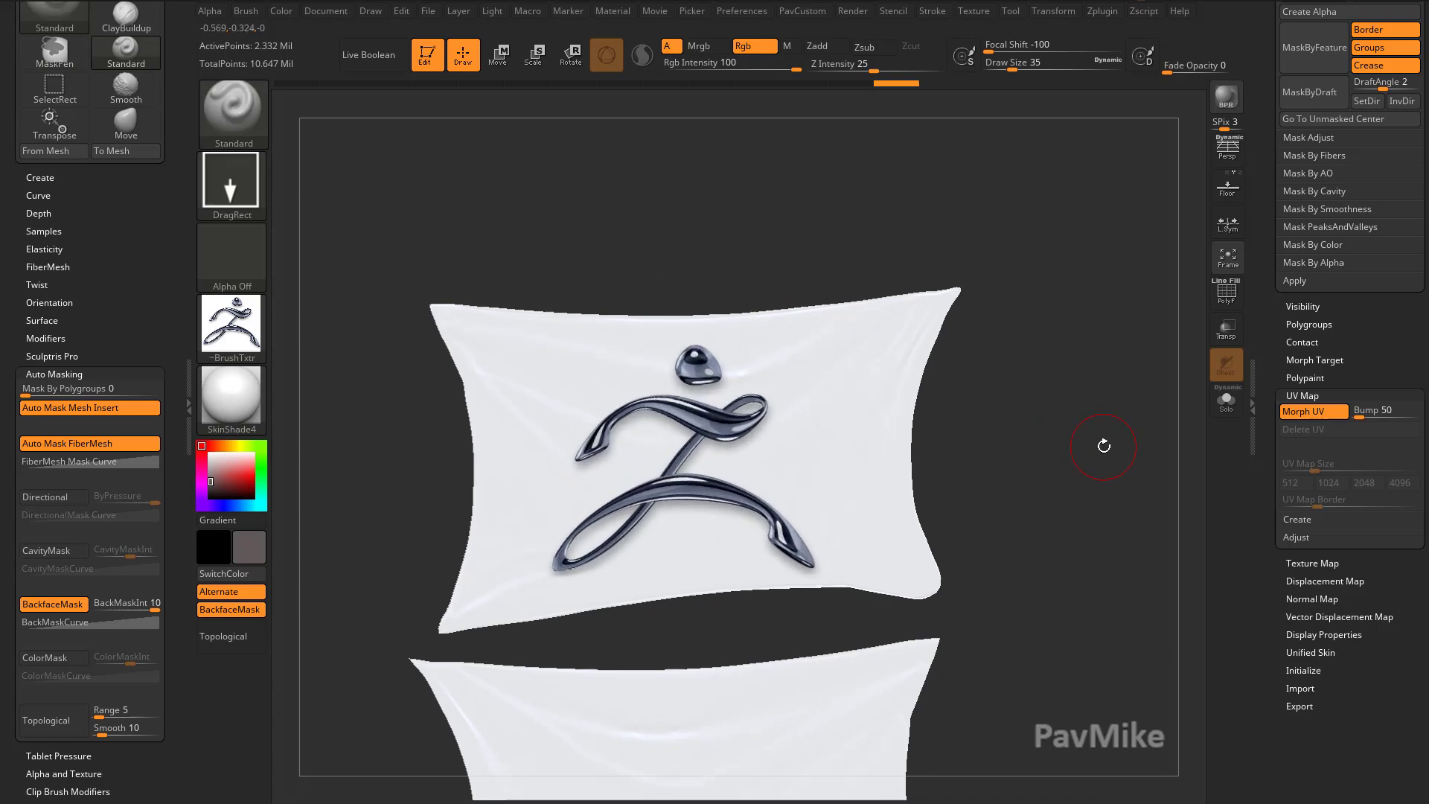
left_click(1297, 416)
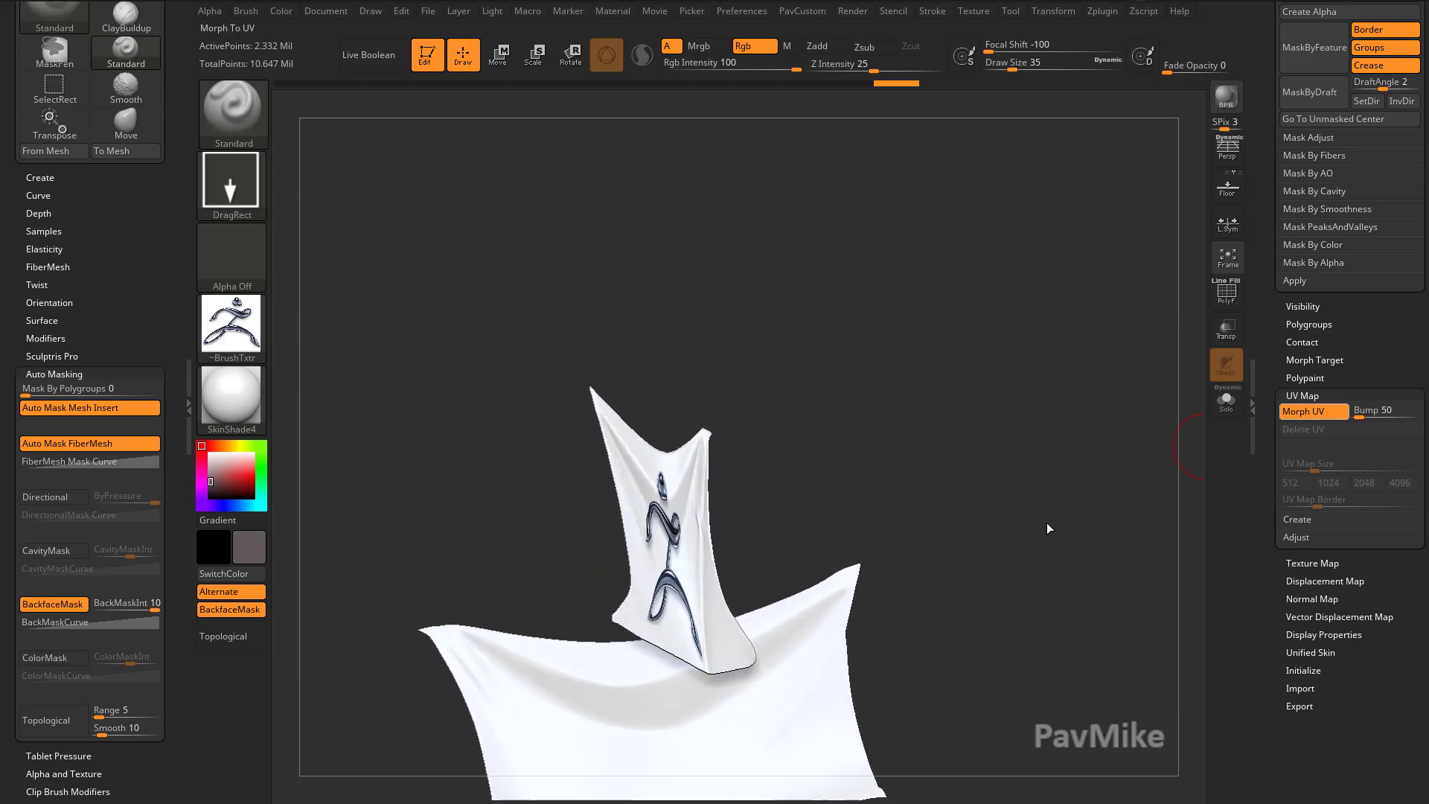
mouse_move(1058, 520)
left_mouse_down()
mouse_move(1075, 521)
mouse_move(1074, 504)
mouse_move(1053, 472)
mouse_move(1056, 571)
mouse_move(1036, 568)
mouse_move(1127, 398)
mouse_move(965, 588)
mouse_move(1085, 525)
left_mouse_up()
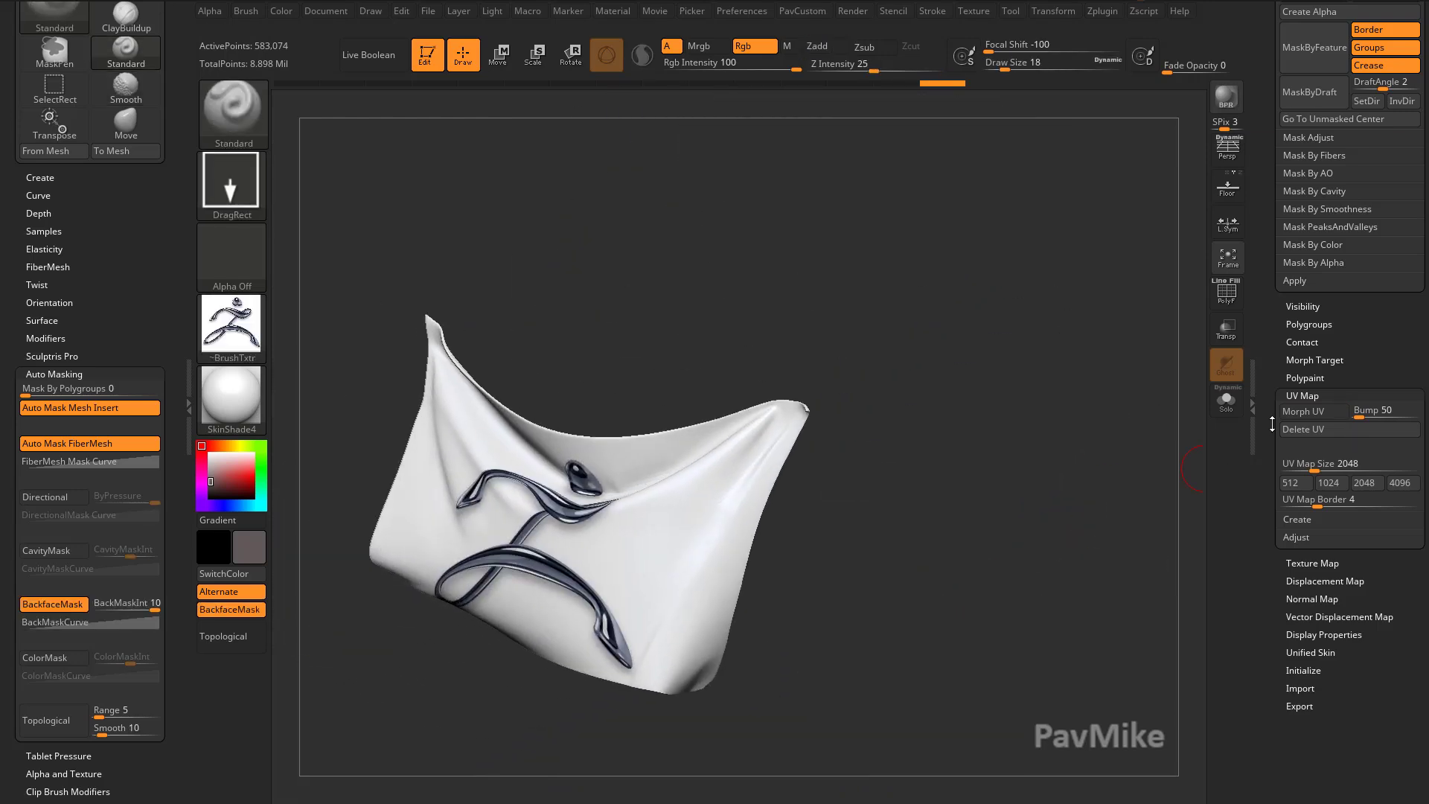
- Show all the hidden subtools so the whole character appears together with the flag
left_click_drag(1278, 364, 1298, 633)
left_click_drag(1271, 445, 1276, 692)
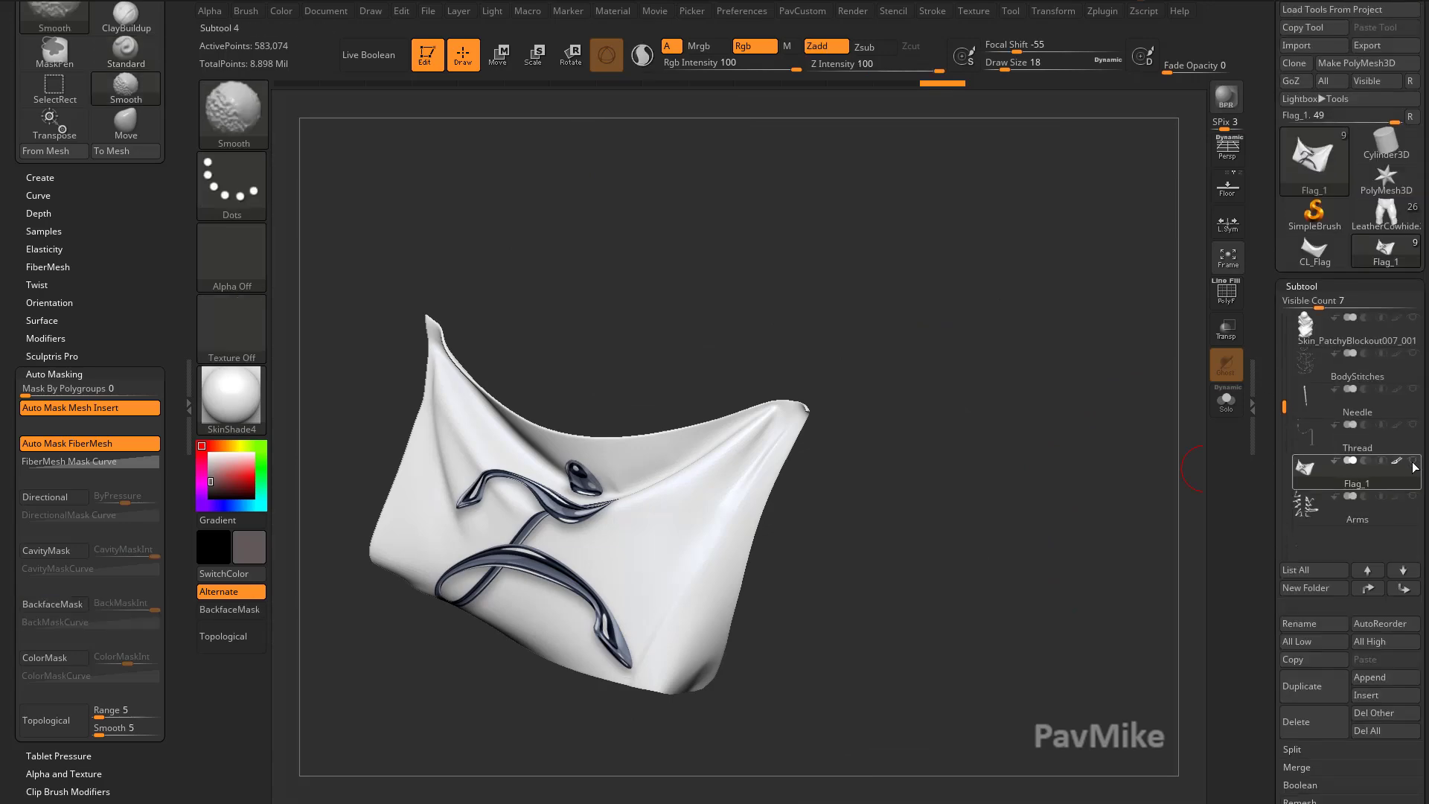
left_click(1412, 460, "shift")
mouse_move(1119, 447)
left_mouse_down("alt")
mouse_move(1105, 331)
mouse_move(523, 436)
left_mouse_up("alt")
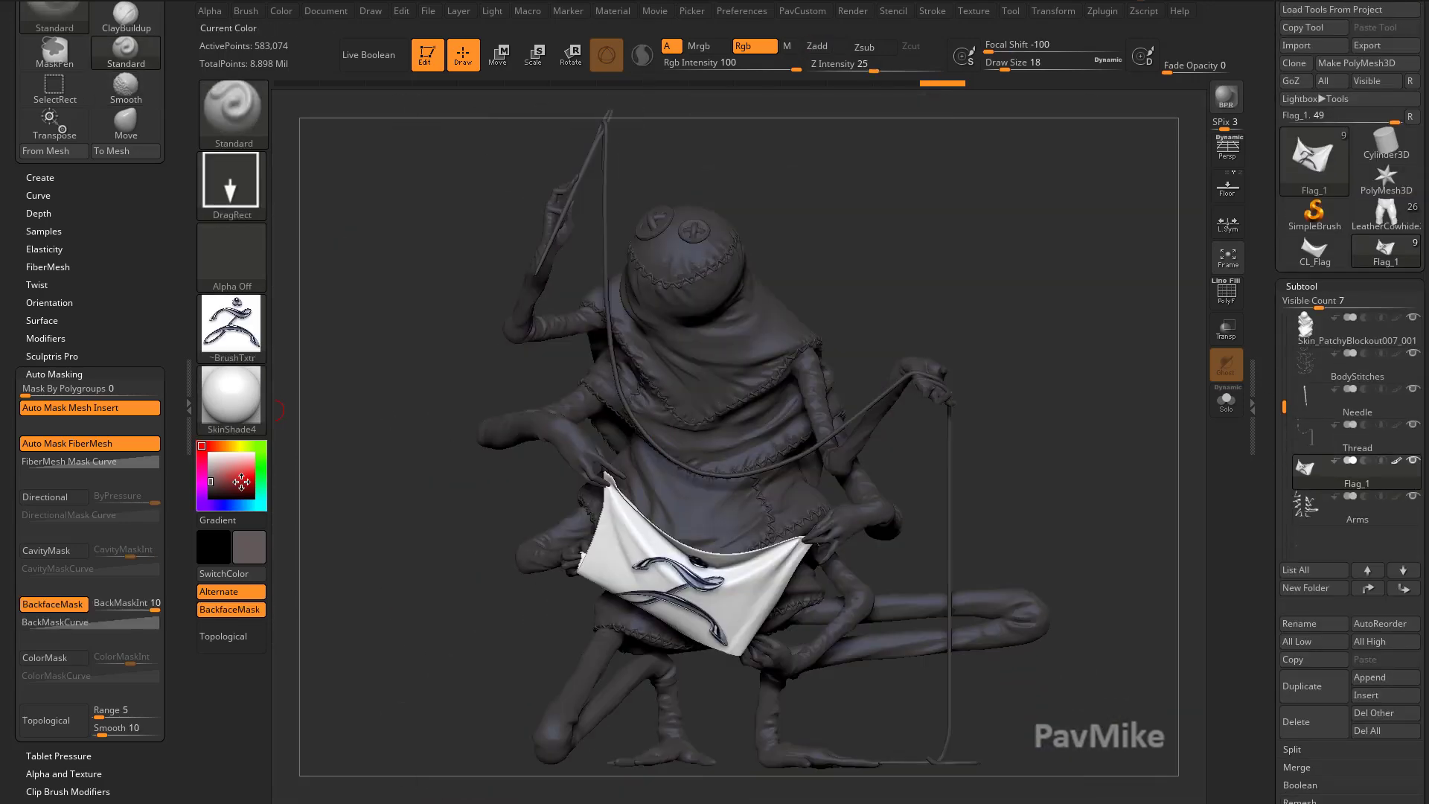
- Set the active colour to white, turn the brush texture off and set the draw size to 7
left_click_drag(241, 482, 202, 447)
left_click(232, 329)
left_click(304, 340)
mouse_move(1051, 462)
left_mouse_down()
mouse_move(1081, 373)
mouse_move(1115, 373)
mouse_move(1071, 418)
mouse_move(1087, 425)
mouse_move(997, 448)
mouse_move(1084, 421)
mouse_move(1076, 434)
left_mouse_up()
key("s")
left_click(1077, 414)
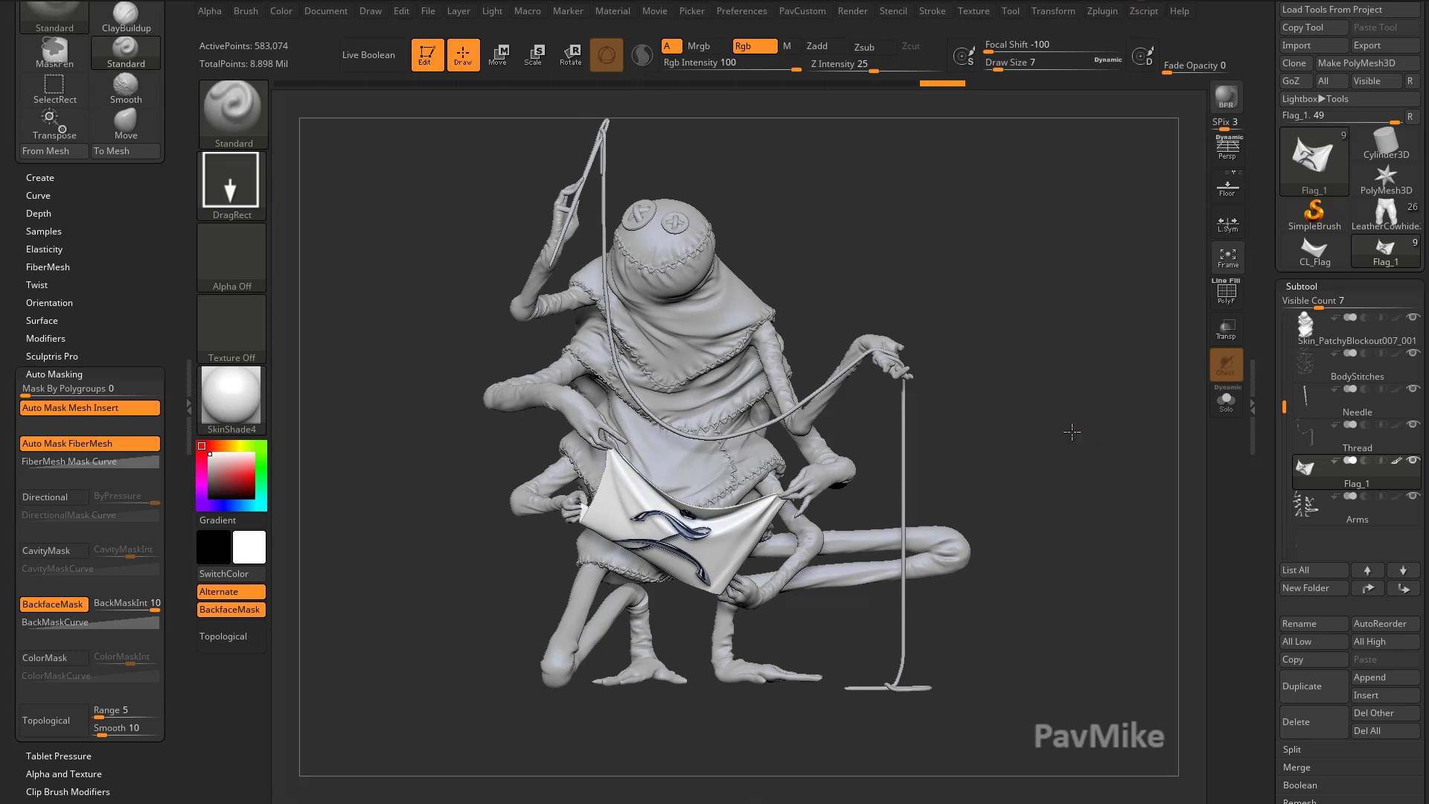
- Isolate the Skin_PatchyBlockout007_001 subtool and flatten it into its UV layout with Morph UV
left_click_drag(1072, 432, 1094, 457)
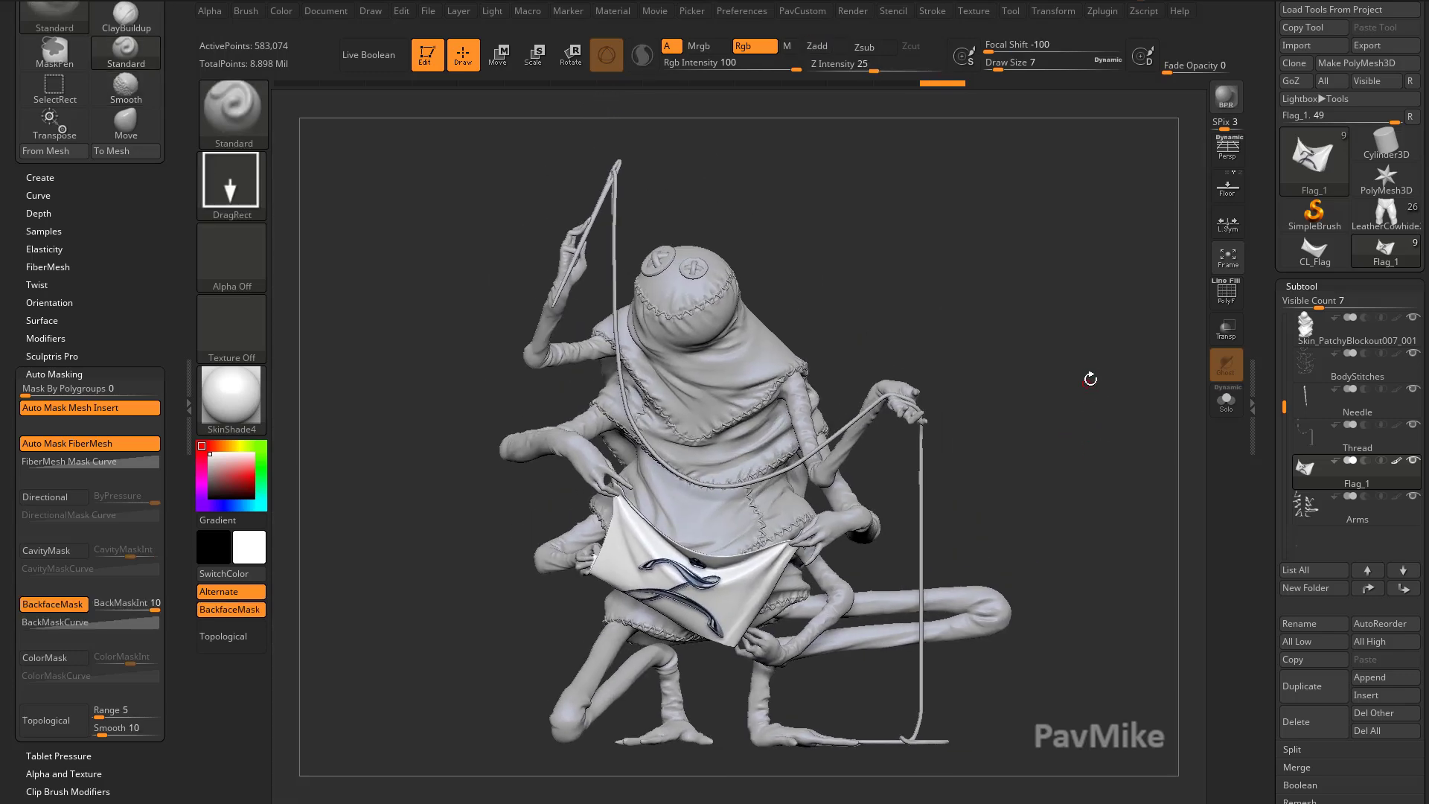
left_click_drag(1091, 379, 967, 456)
left_click_drag(893, 409, 1004, 439)
left_click_drag(839, 529, 788, 452)
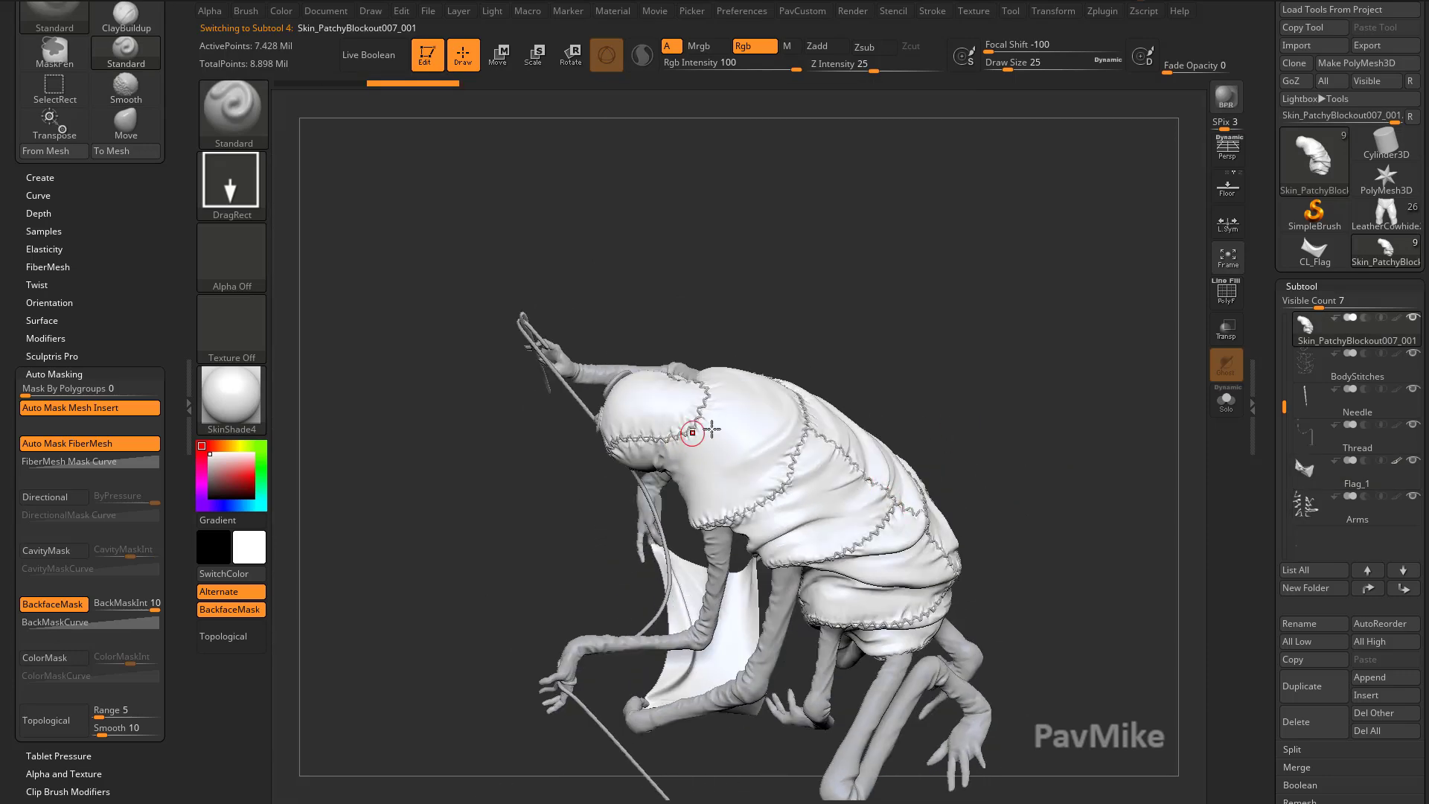
left_click_drag(960, 439, 1155, 446)
left_click(1225, 402)
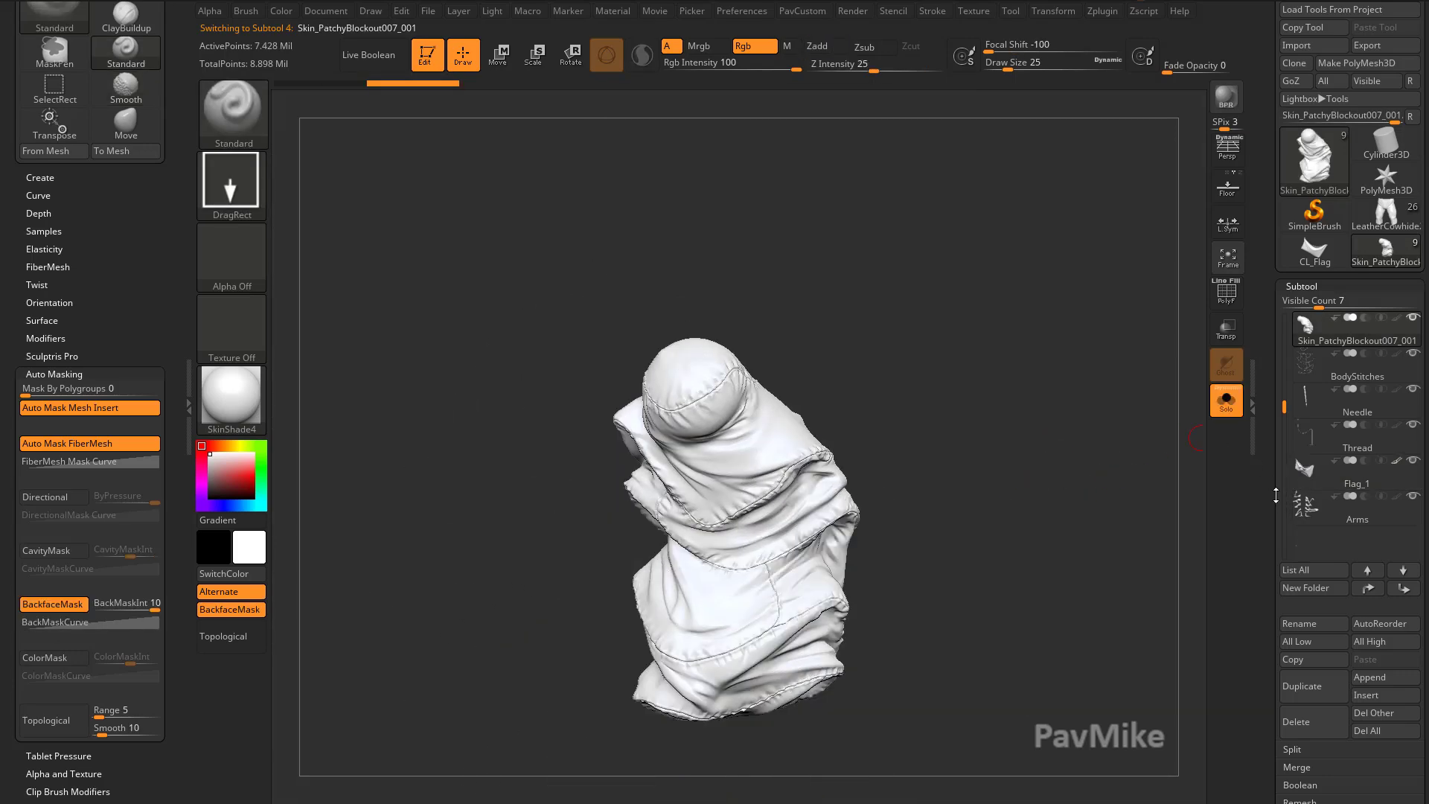
scroll(1261, 427, "down", 10)
left_click_drag(1261, 427, 1261, 438)
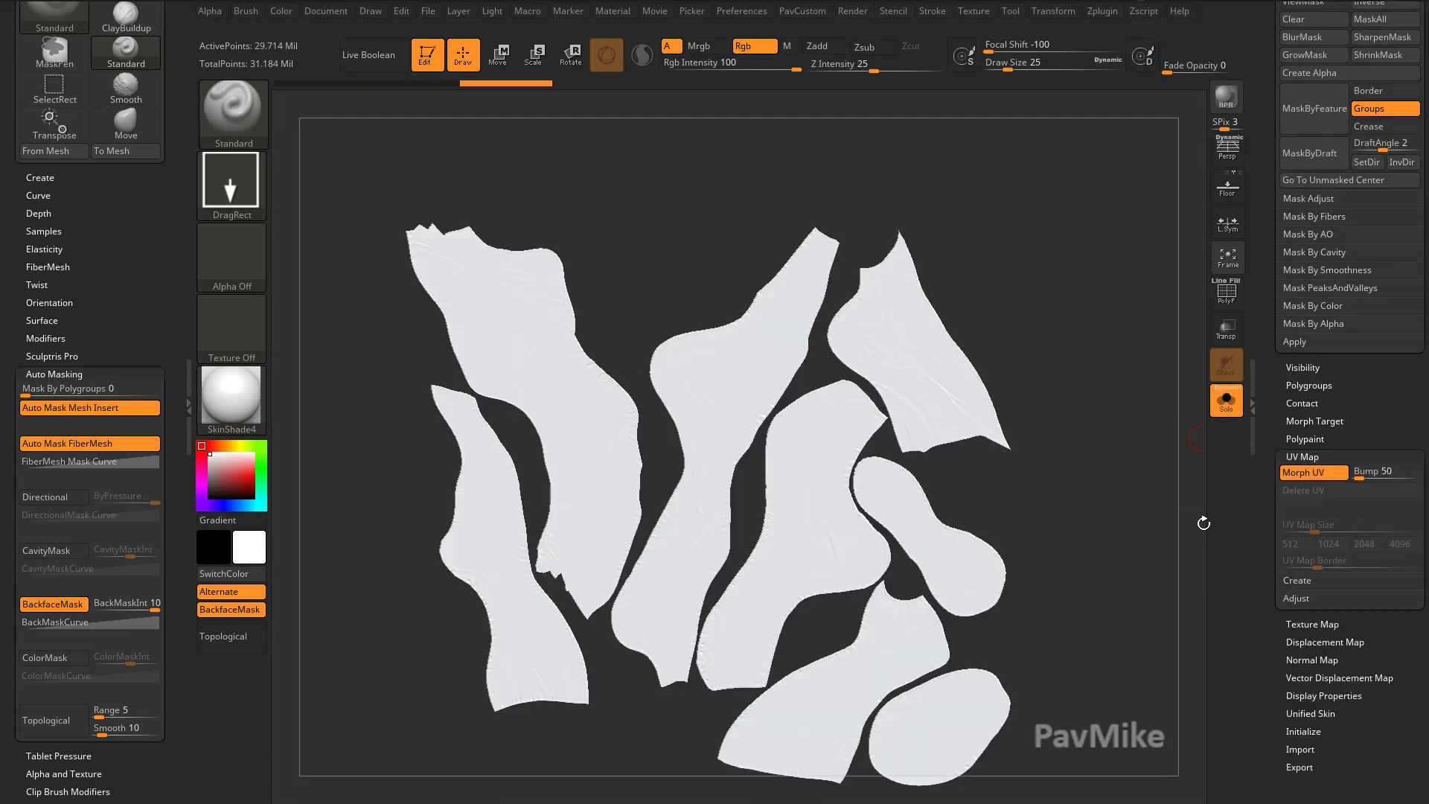
- Switch the material to MatCap Gray and set the draw size to 20
left_click_drag(1115, 405, 1133, 405, "shift")
key("m")
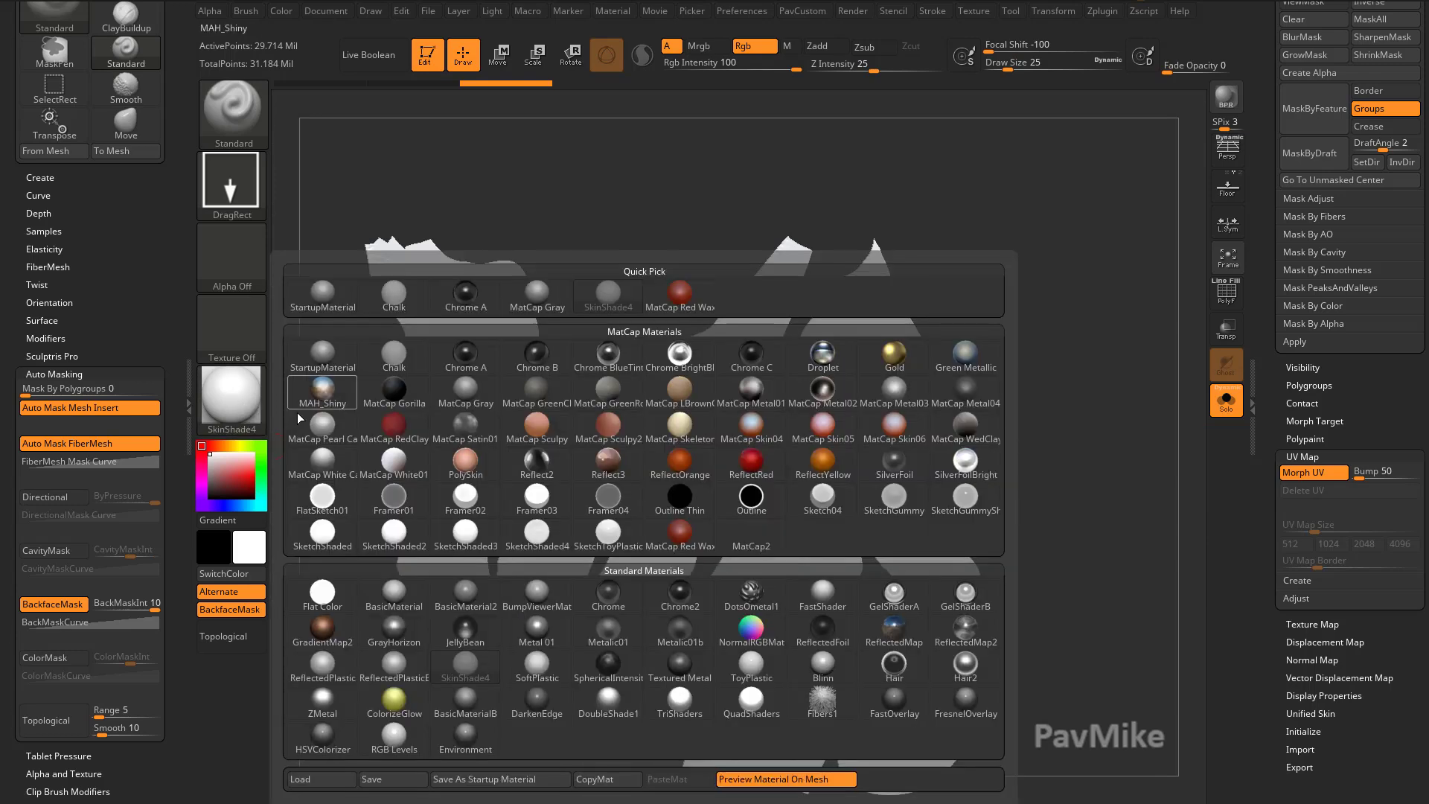
left_click(550, 302)
key("s")
mouse_move(1085, 450)
left_mouse_down("alt")
mouse_move(1105, 408)
mouse_move(1123, 424)
left_mouse_up("alt")
left_click(1092, 415)
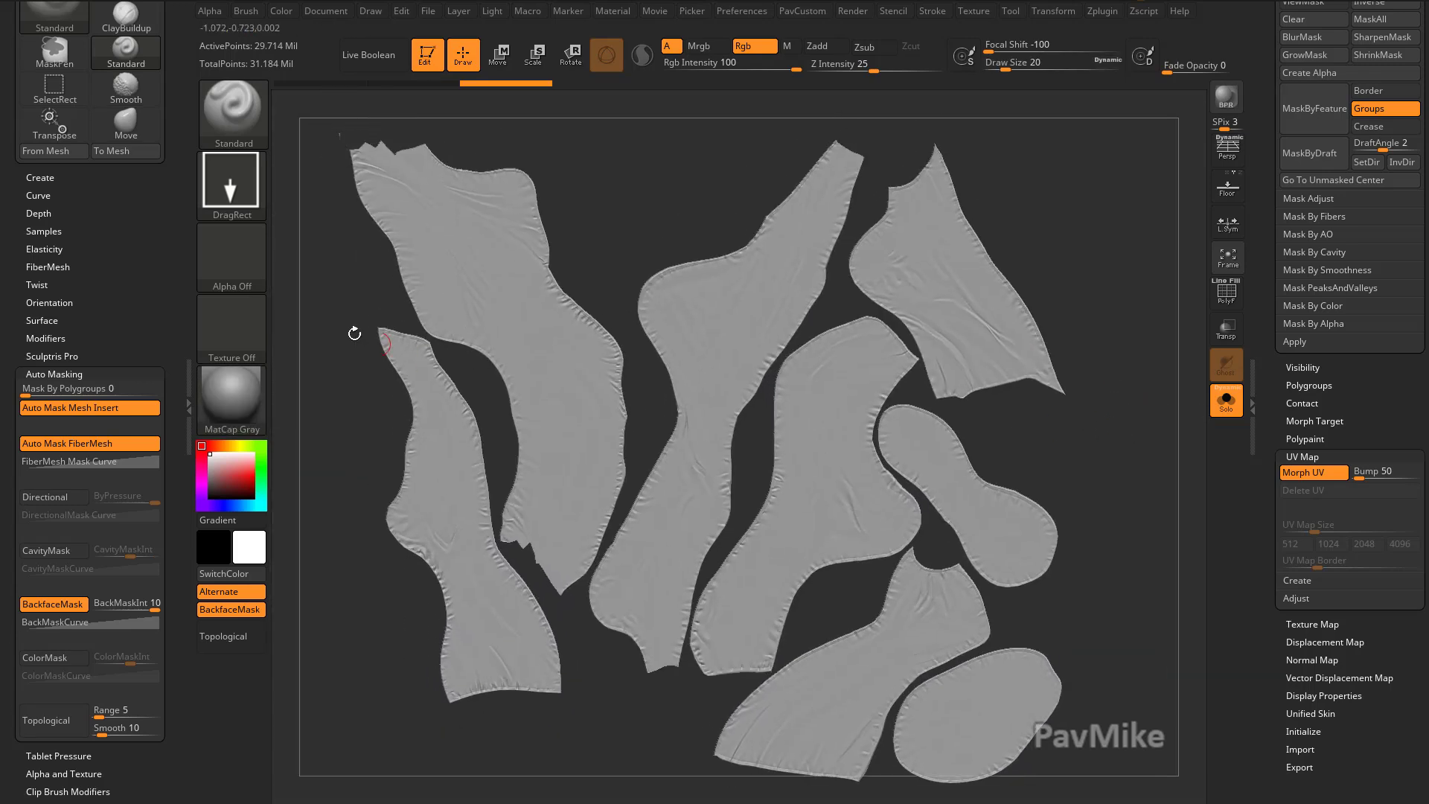
- Import all the fabric pattern images from the FabricPatterns folder, from 60s_RGB.jpg through Tartan_RGB.jpg, as textures
left_click(973, 10)
left_click(1013, 110)
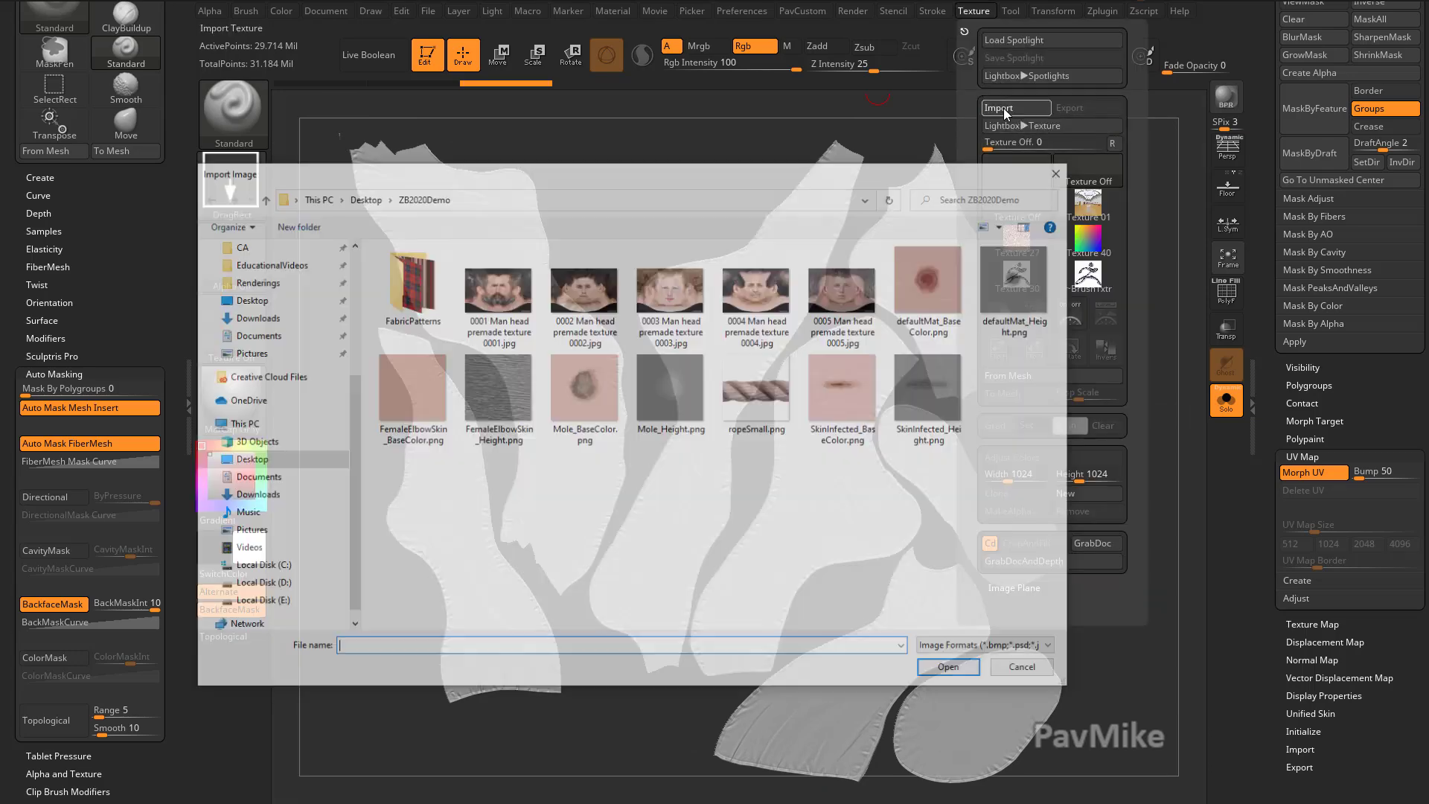
double_click(409, 286)
left_click(410, 279)
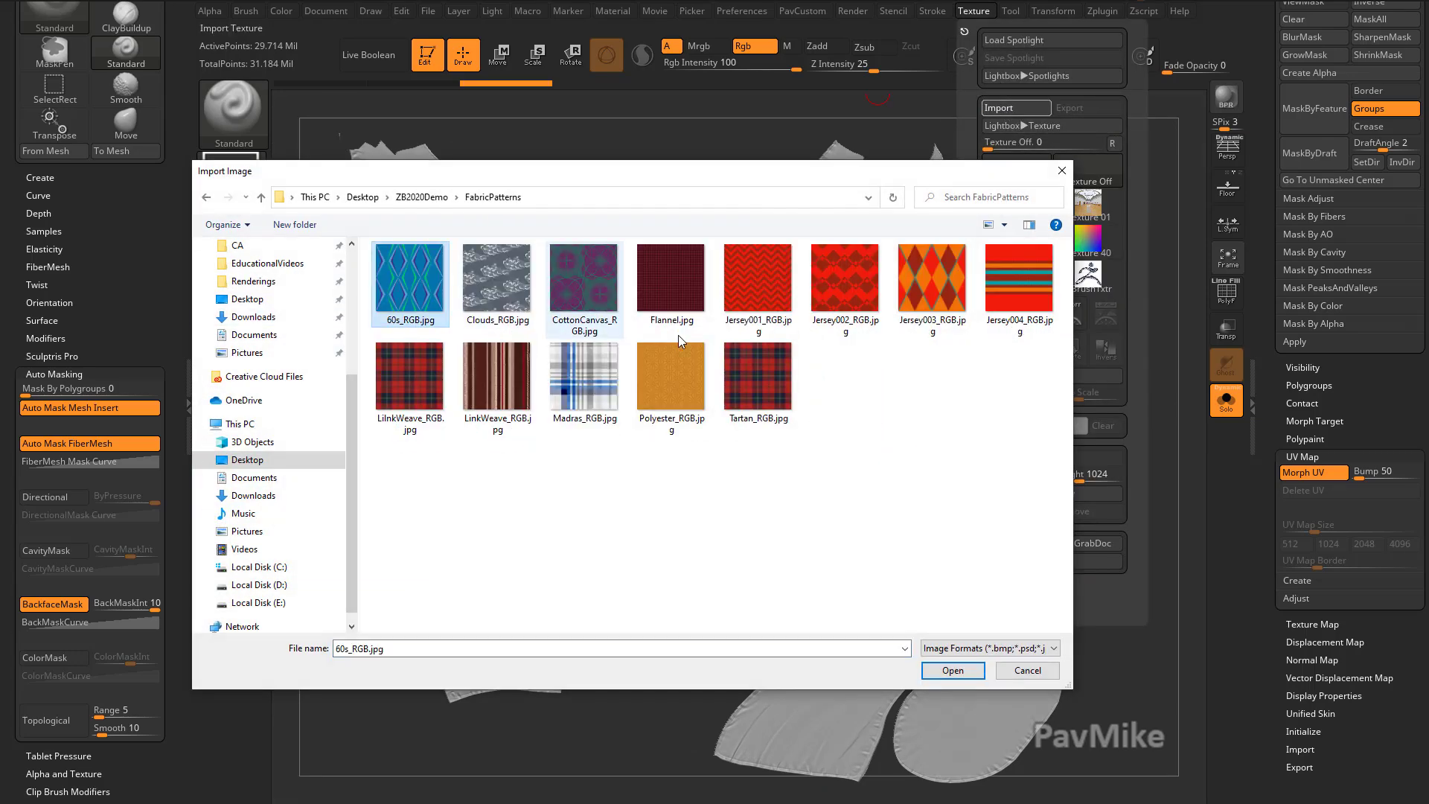
left_click(707, 376, "shift")
left_click(759, 379, "ctrl")
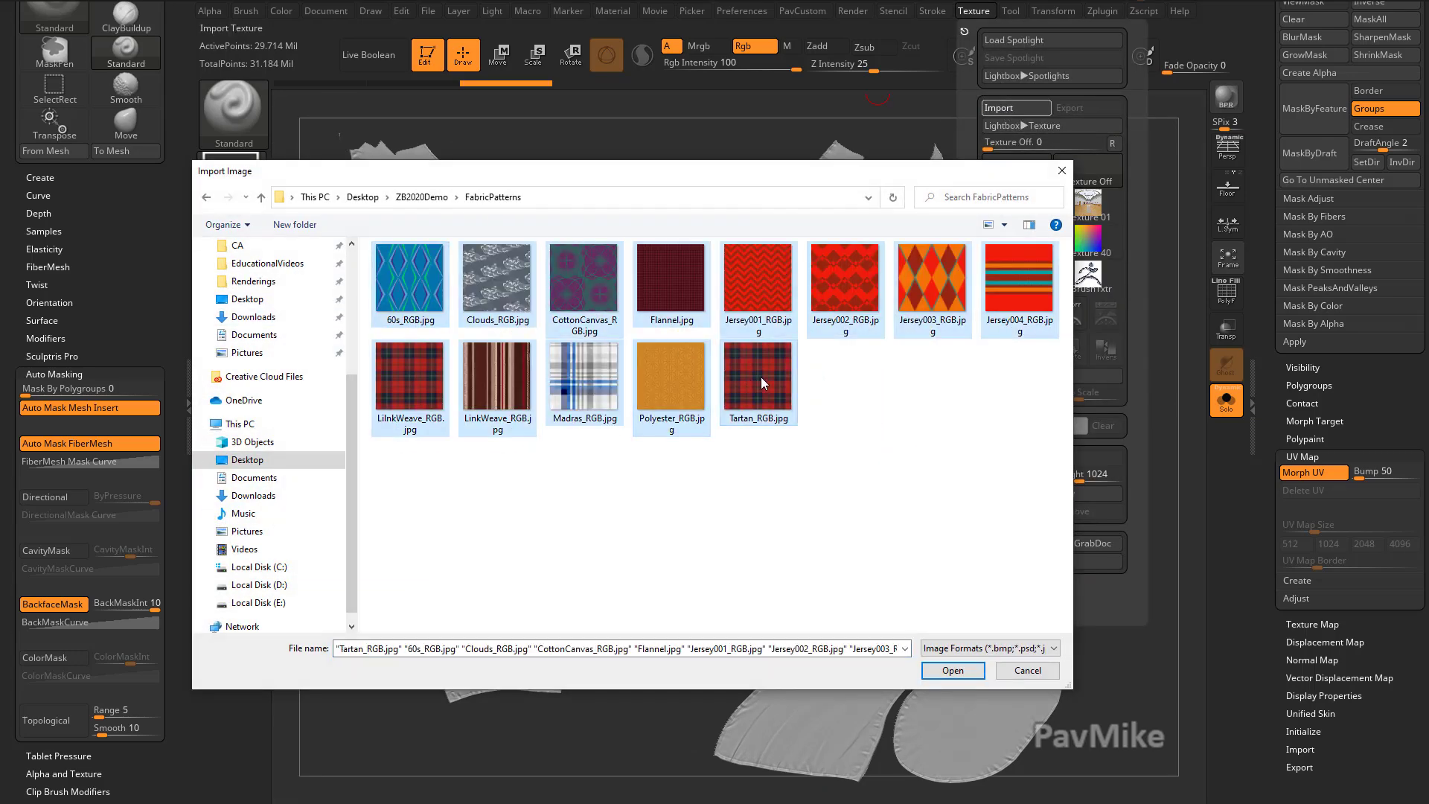
left_click(960, 673)
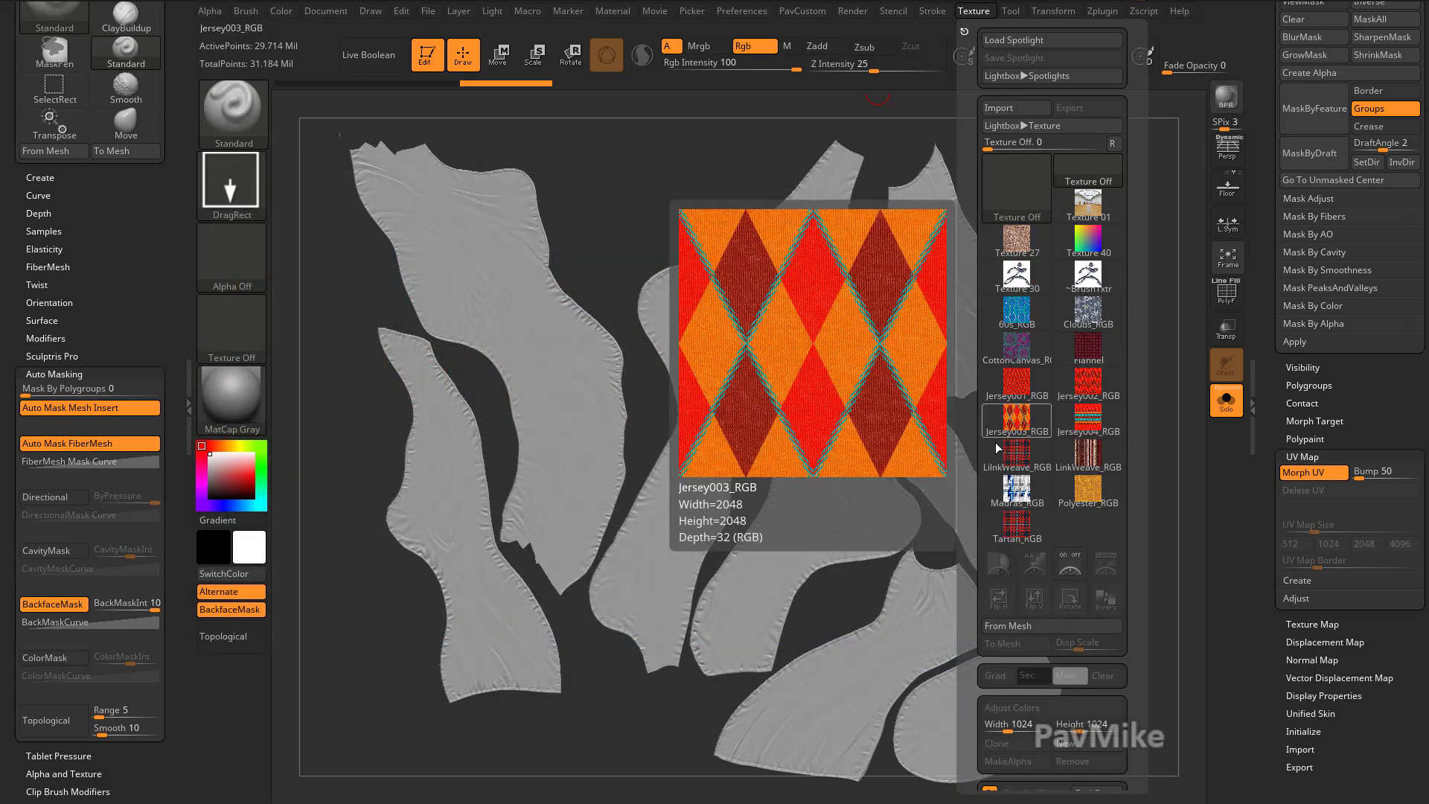
- Add the Jersey003_RGB texture to Spotlight and scale it down to fit inside the canvas
left_click(999, 445)
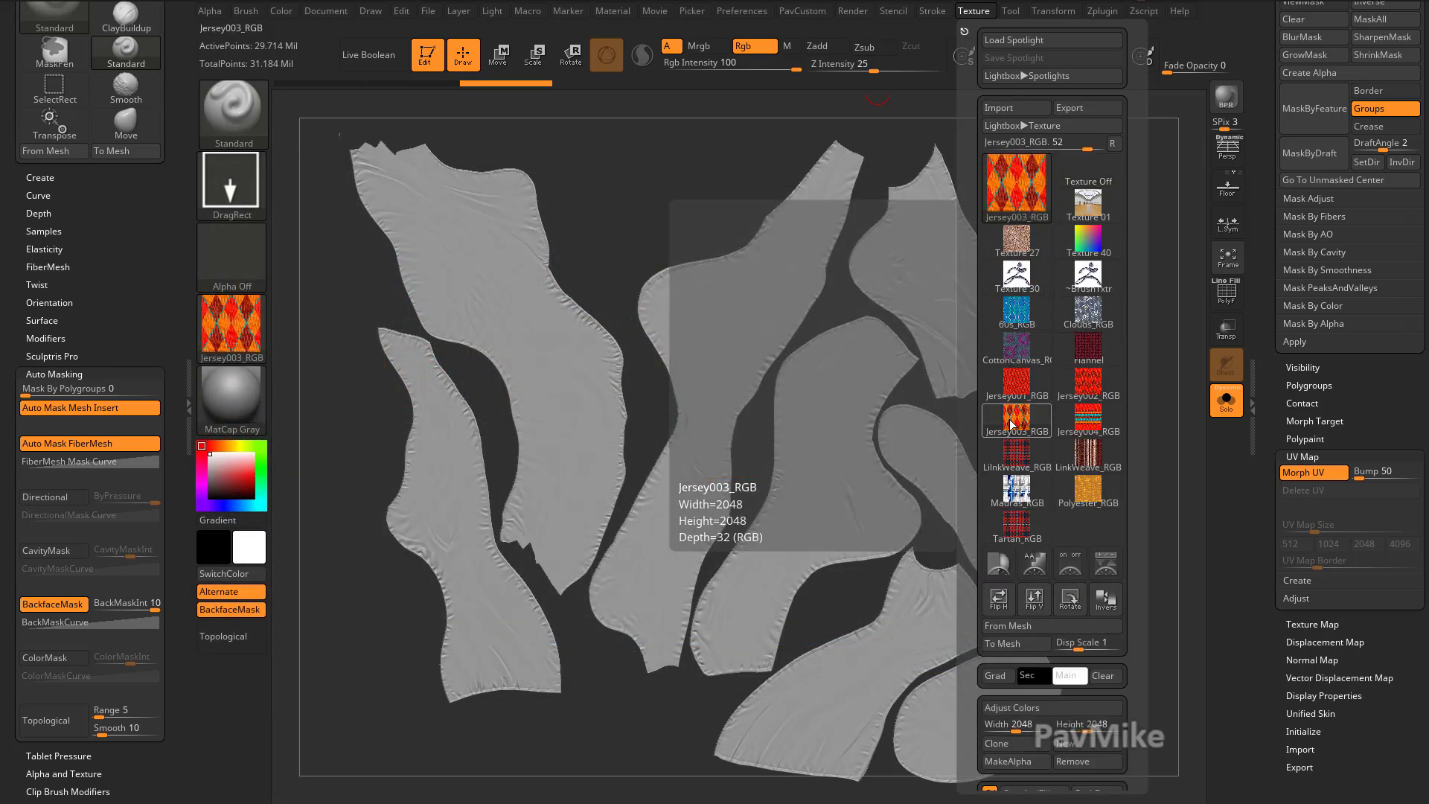
left_click(1109, 567)
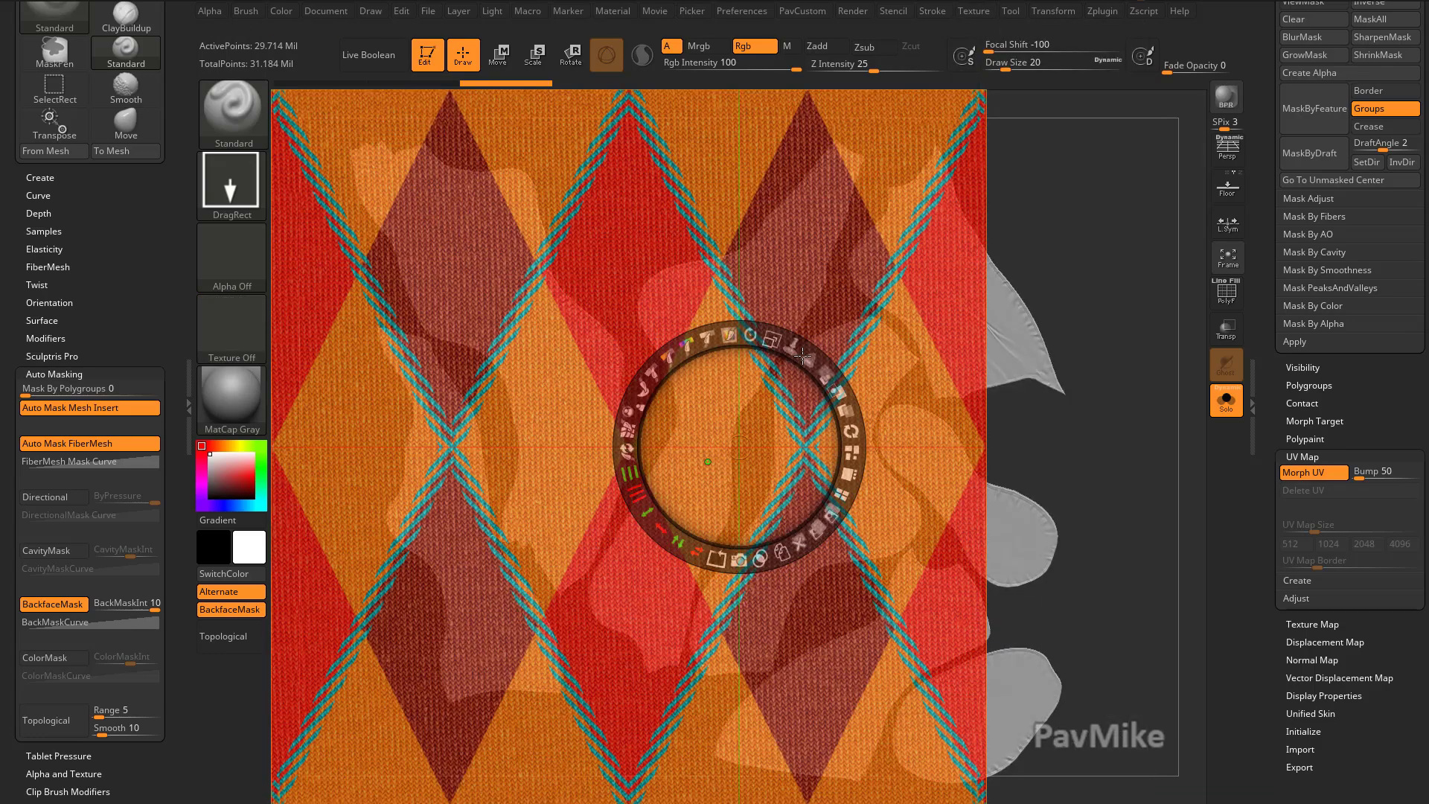
left_click_drag(778, 342, 699, 179)
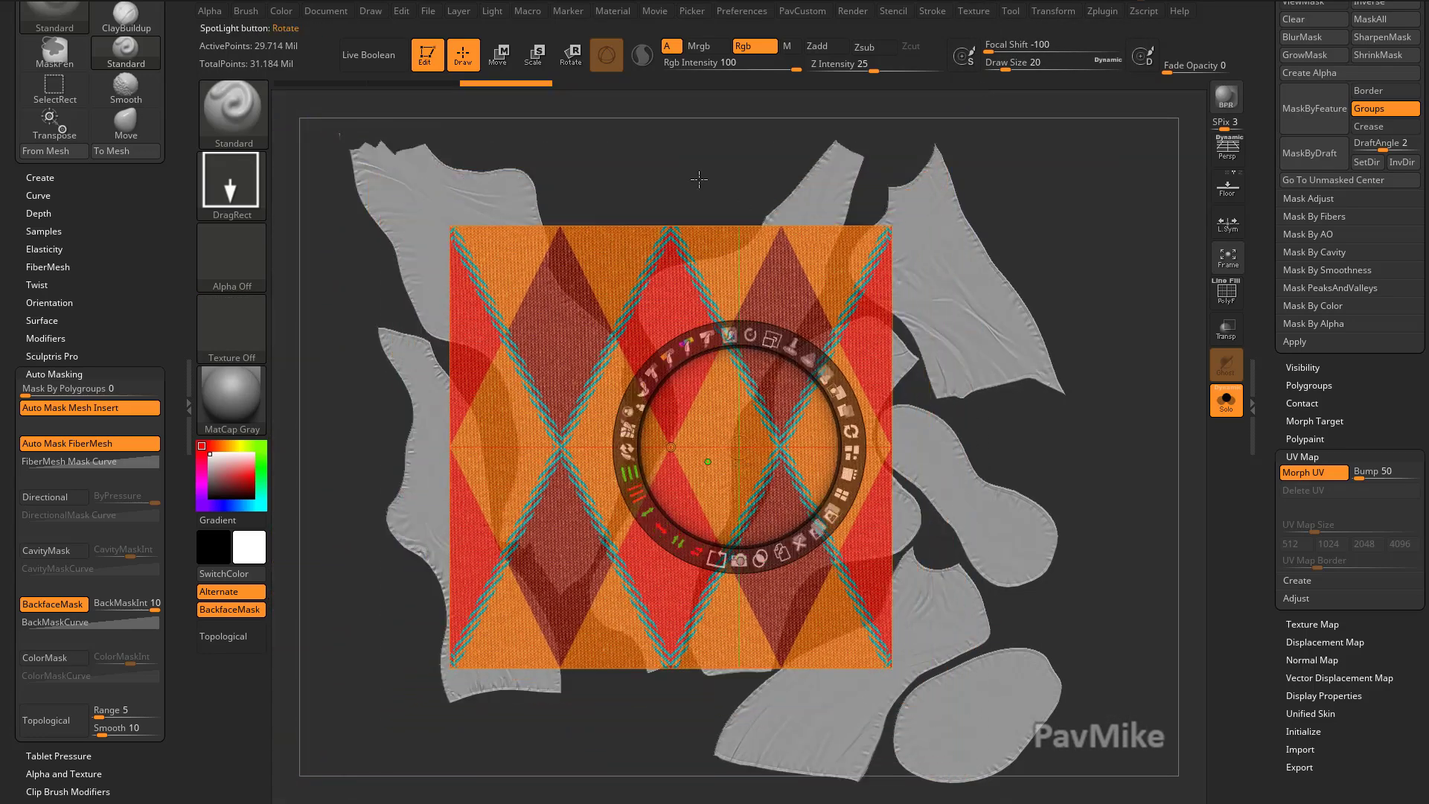
- Lower the Spotlight image's opacity and tile its pattern into many smaller diamonds
left_click(828, 374)
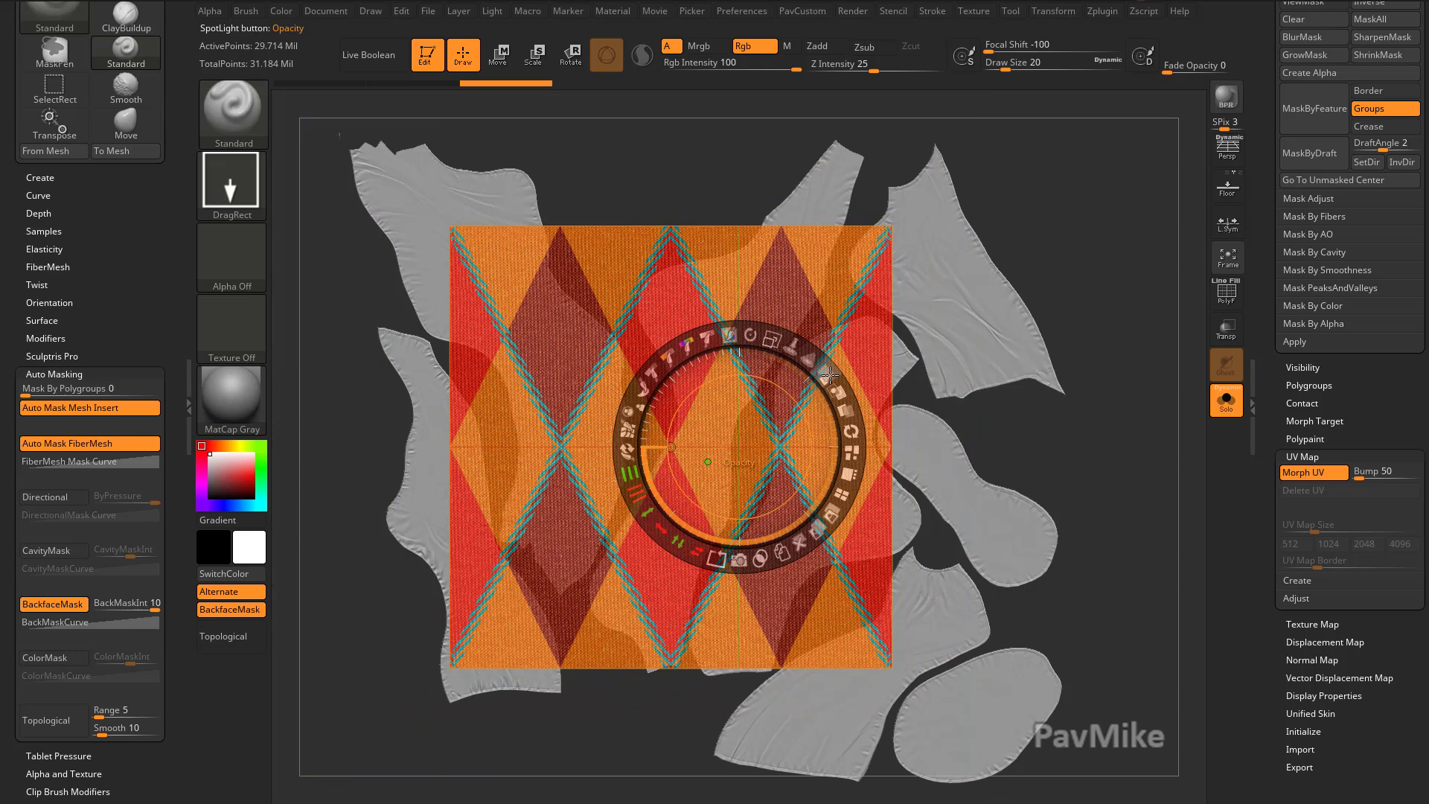
left_click_drag(828, 374, 789, 407)
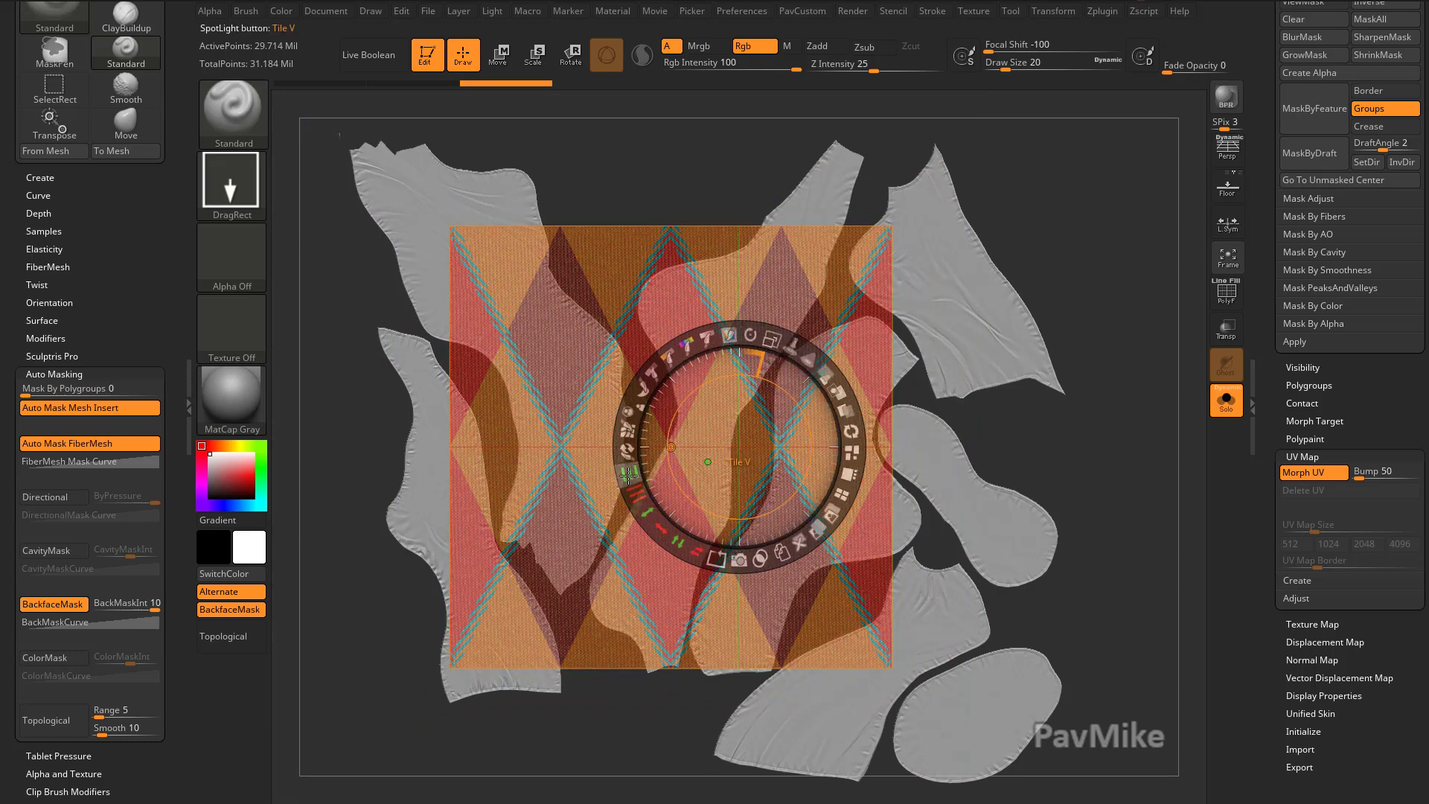
left_click_drag(634, 476, 713, 455)
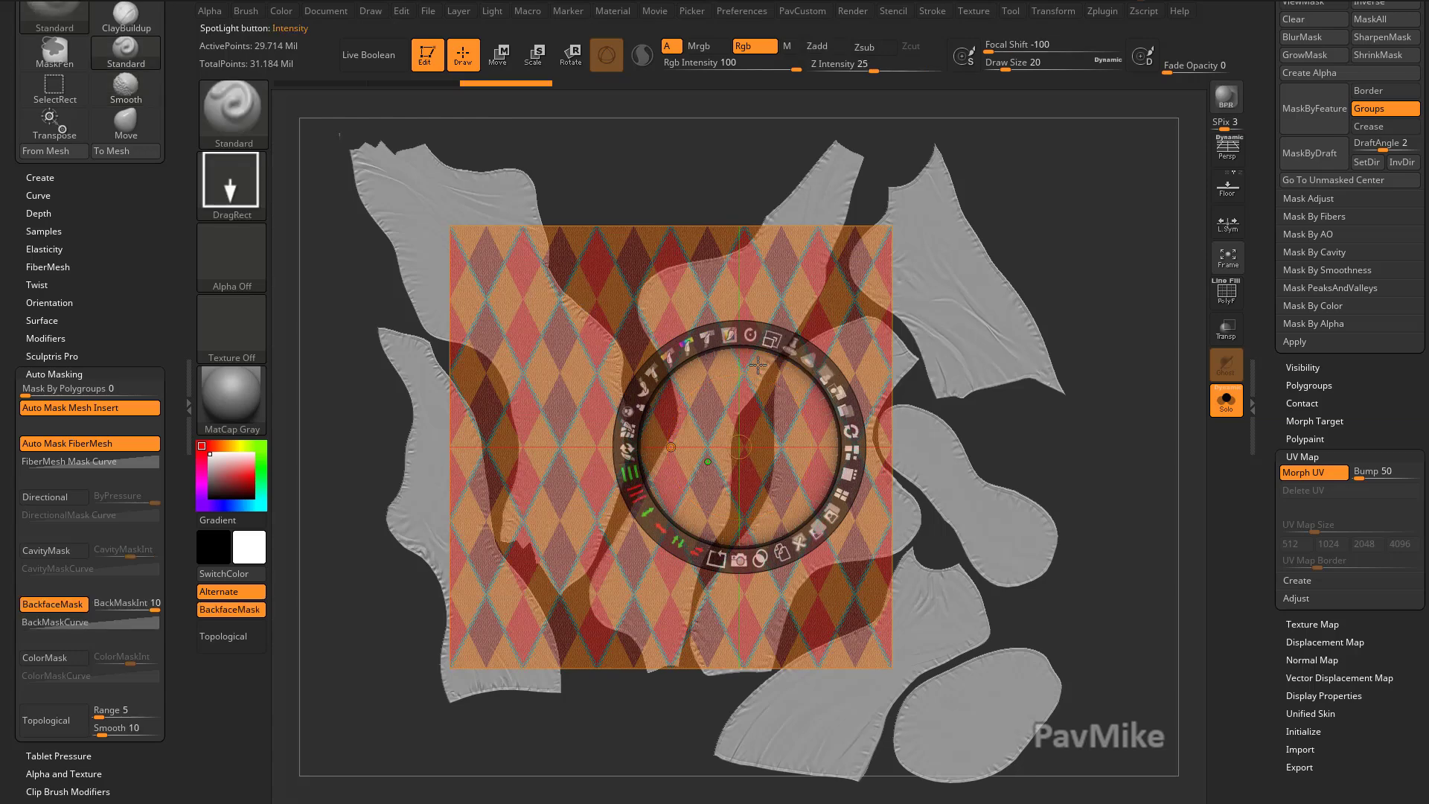
- Enlarge the Spotlight image slightly, leave Spotlight editing and fit all the flattened body patches beneath the pattern
left_click_drag(771, 341, 770, 346)
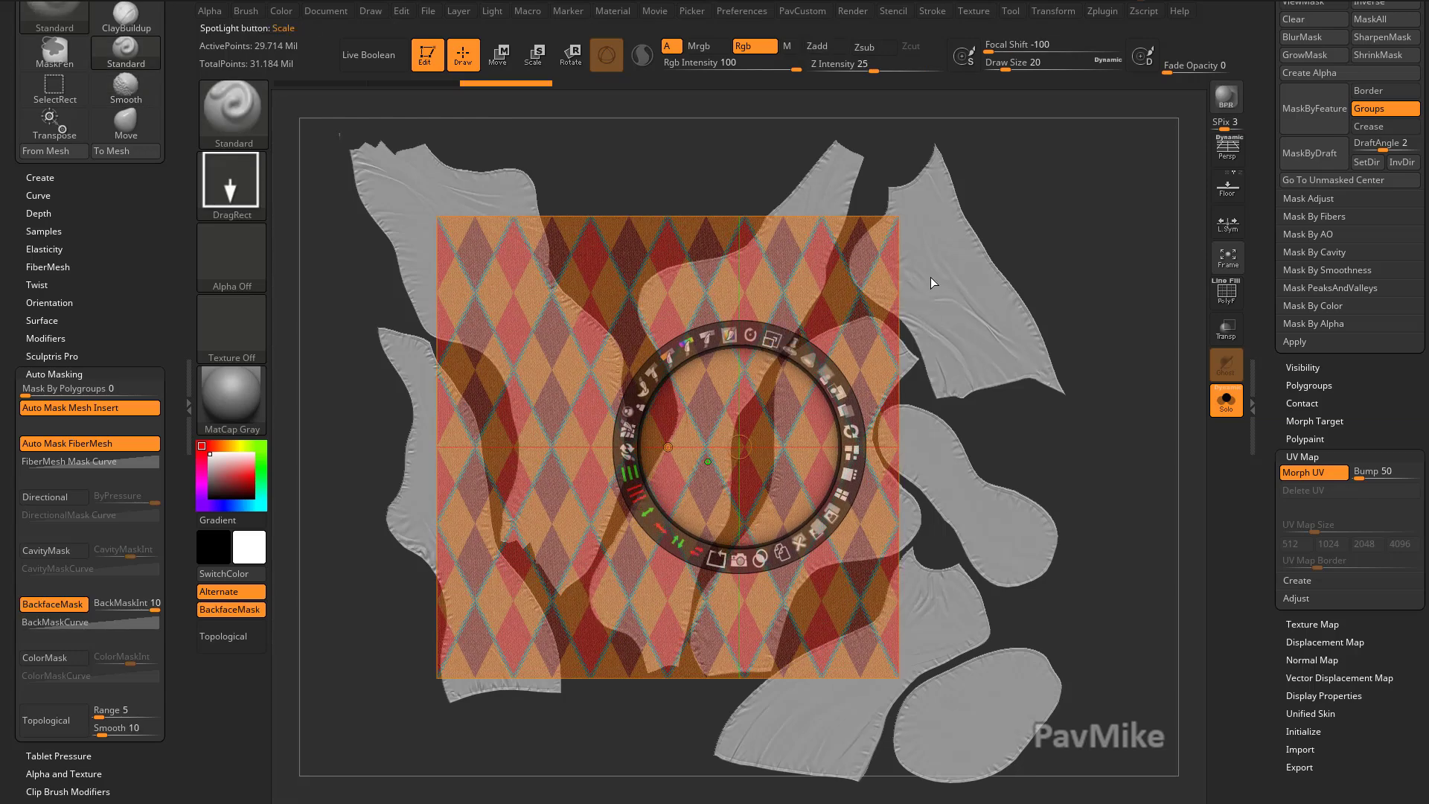
key("z")
left_click_drag(1126, 395, 1052, 357, "alt")
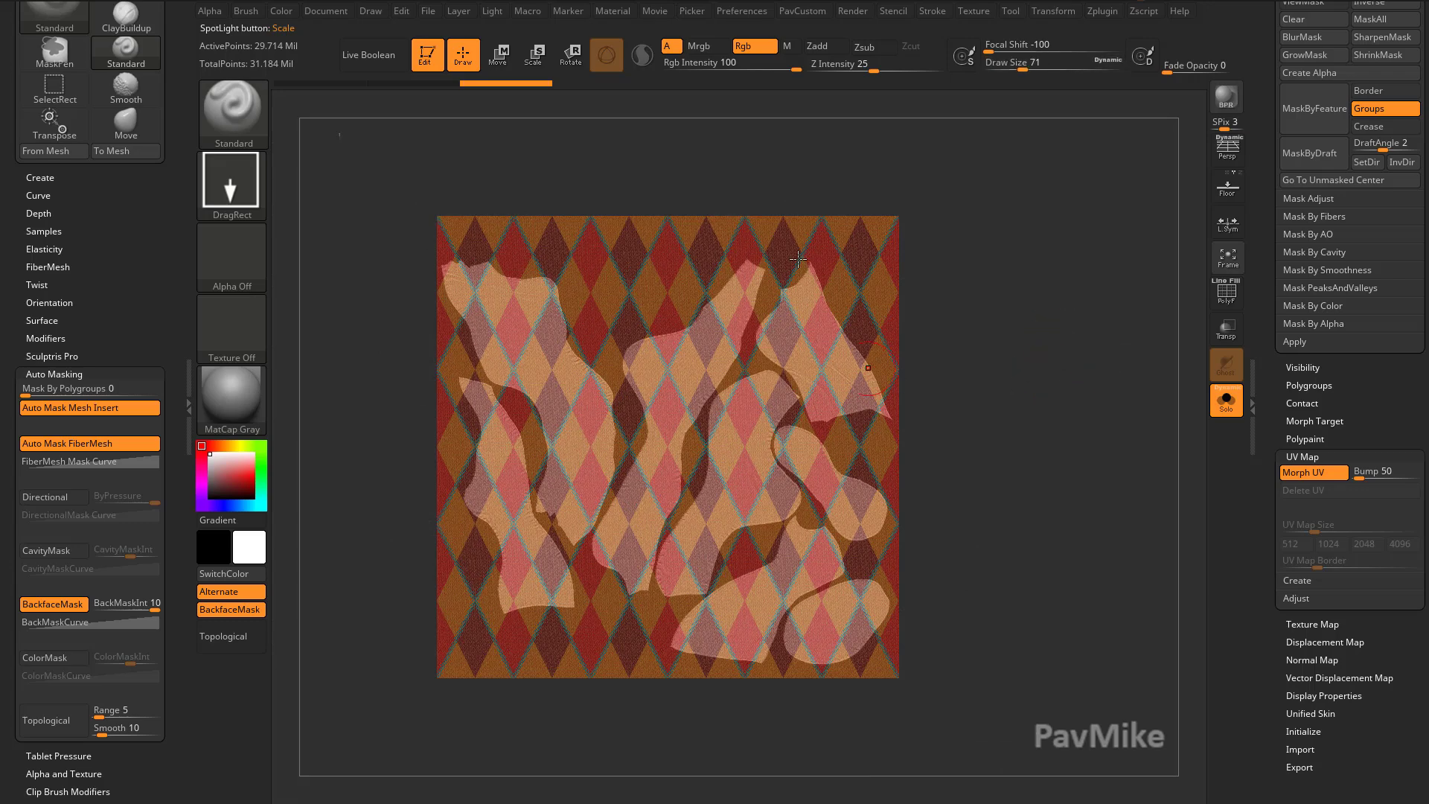
- Switch the Standard brush to the Dots stroke and set the draw size to 83
key("s")
left_click_drag(691, 319, 705, 323)
left_click(232, 182)
left_click(338, 197)
key("s")
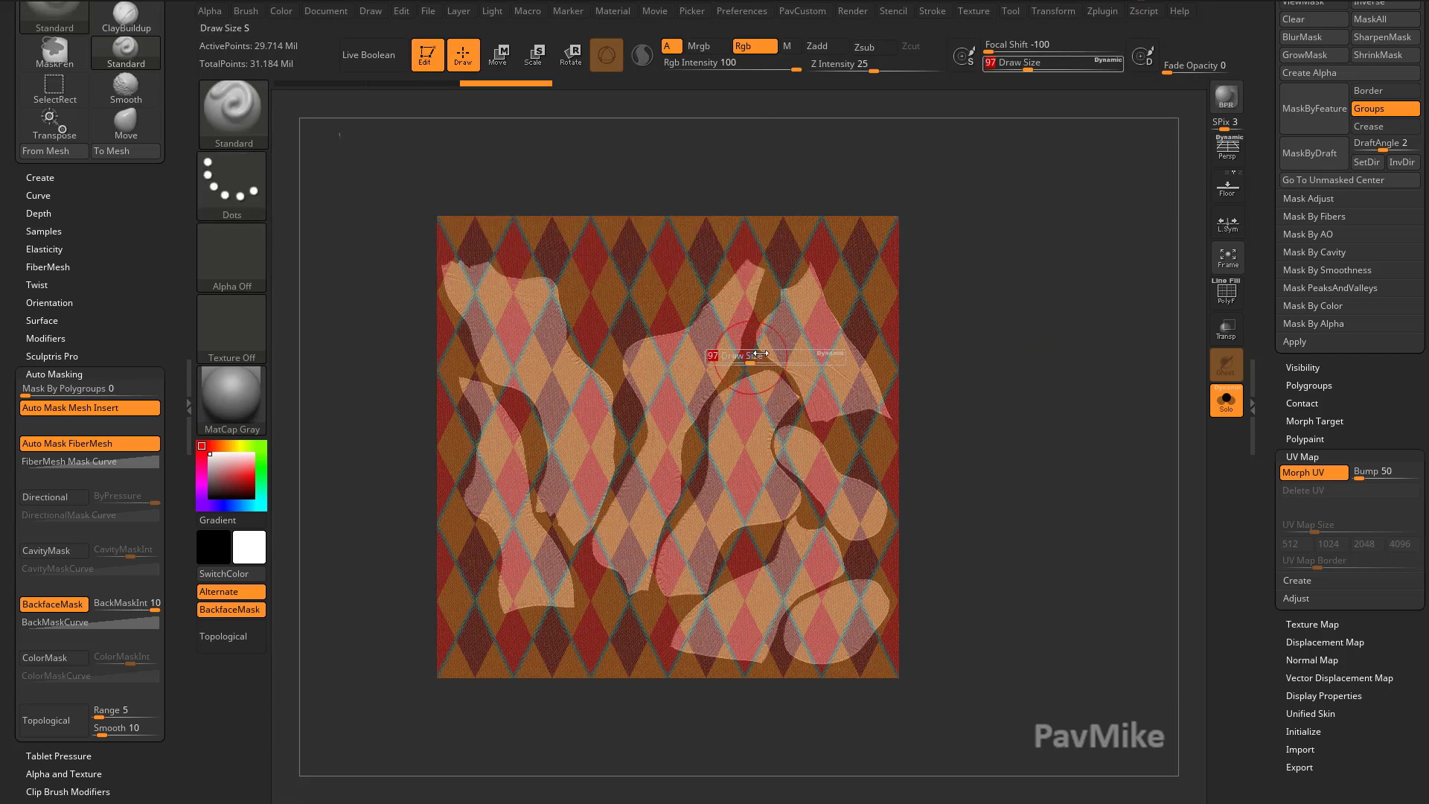
left_click_drag(744, 362, 759, 362)
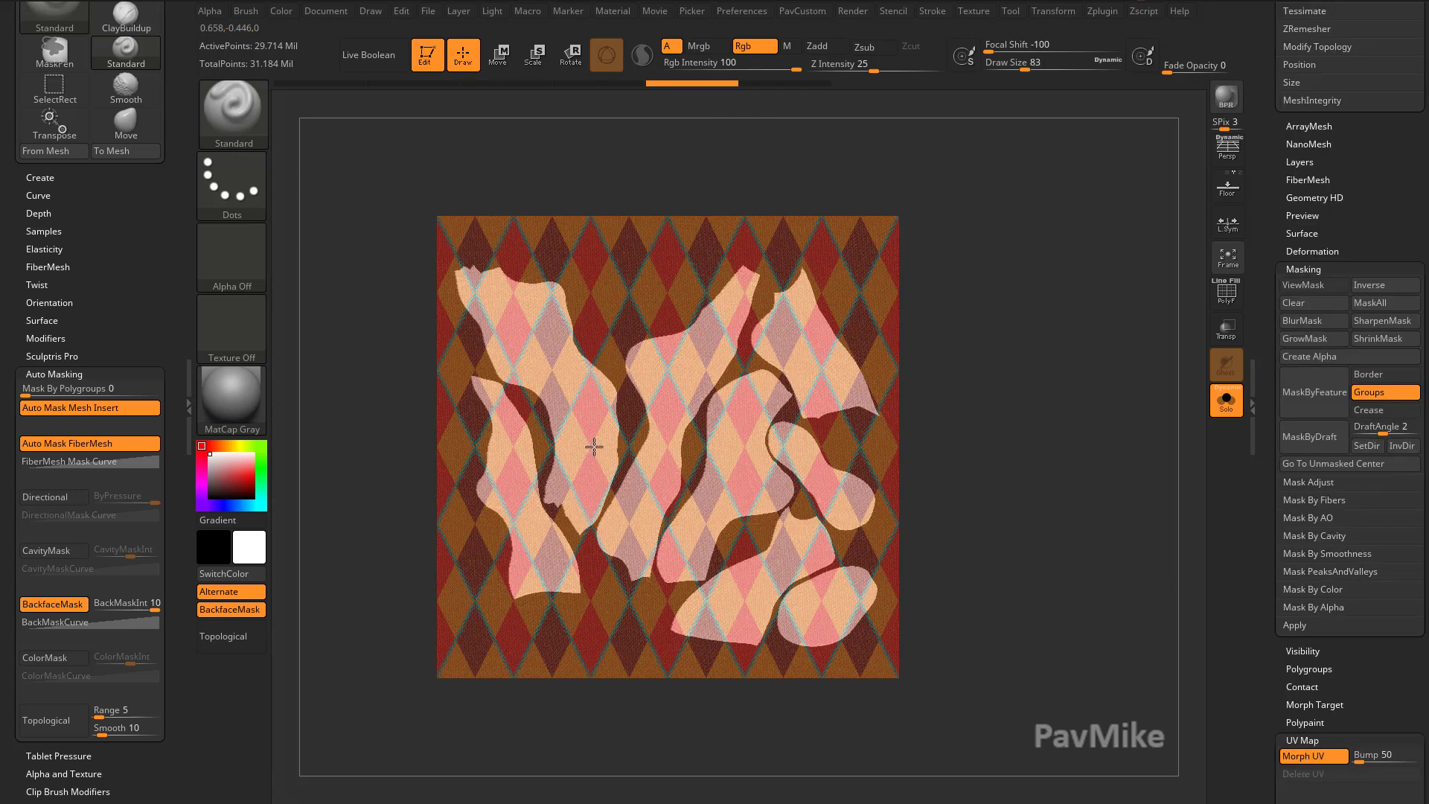
- Turn off BackfaceMask and paint the diamond pattern over all the flattened body patches with a draw size of 116
left_click_drag(1020, 440, 1009, 431, "alt")
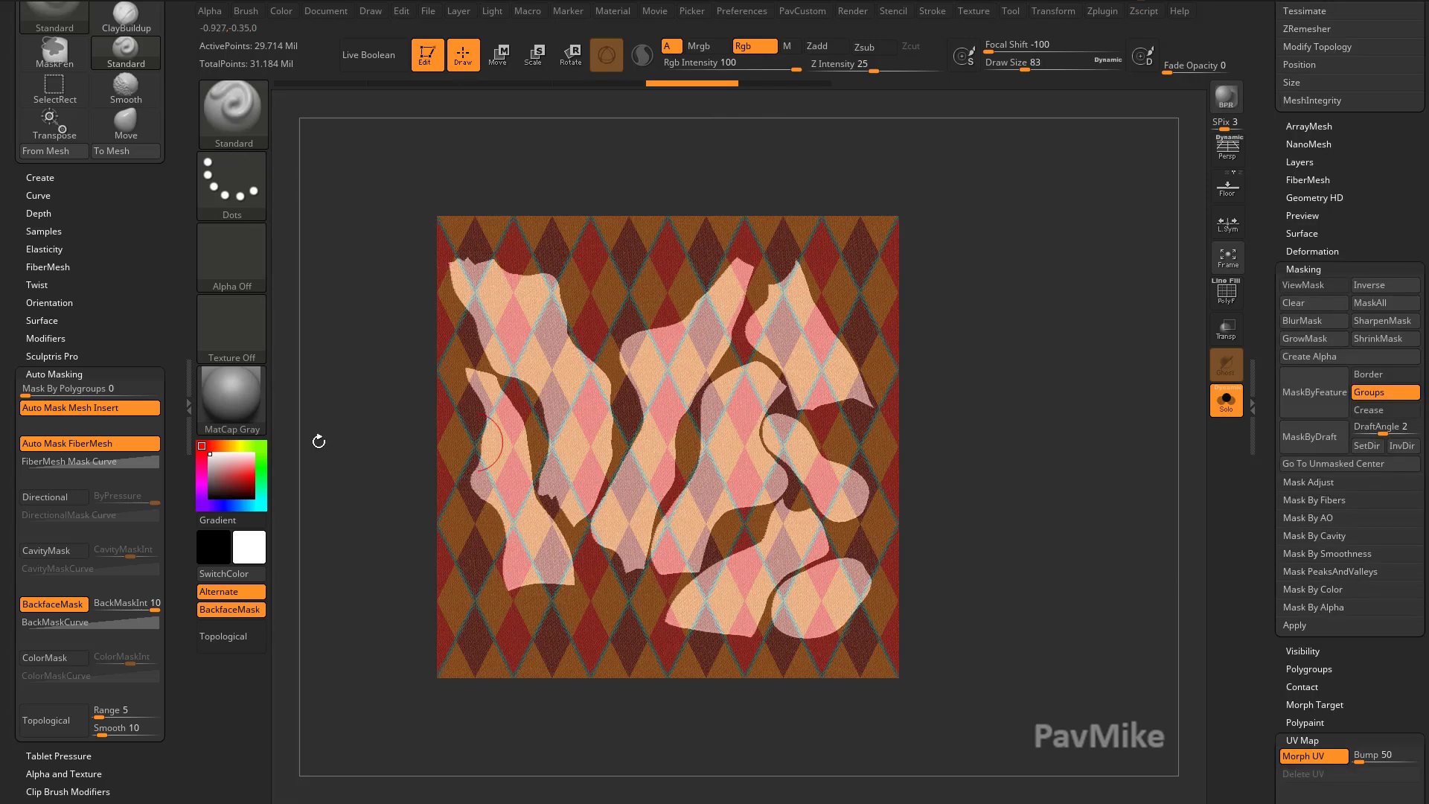
left_click(66, 604)
key("s")
mouse_move(674, 456)
left_mouse_down()
mouse_move(687, 455)
mouse_move(622, 523)
mouse_move(655, 402)
mouse_move(714, 312)
left_mouse_up()
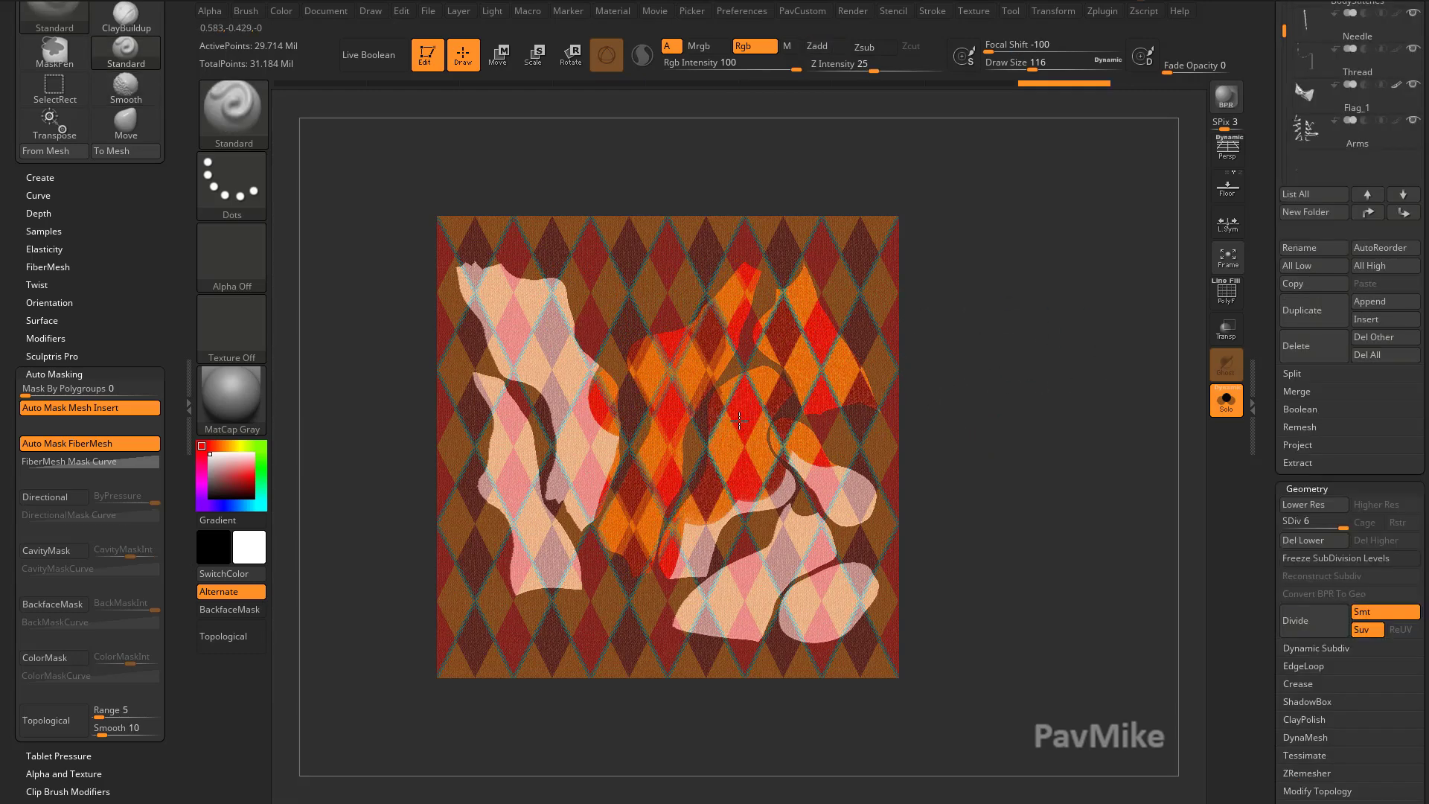
mouse_move(640, 558)
left_mouse_down()
mouse_move(796, 476)
mouse_move(875, 545)
left_mouse_up()
mouse_move(810, 375)
left_mouse_down()
mouse_move(603, 476)
mouse_move(514, 417)
mouse_move(476, 298)
mouse_move(564, 378)
left_mouse_up()
left_click_drag(784, 649, 989, 550)
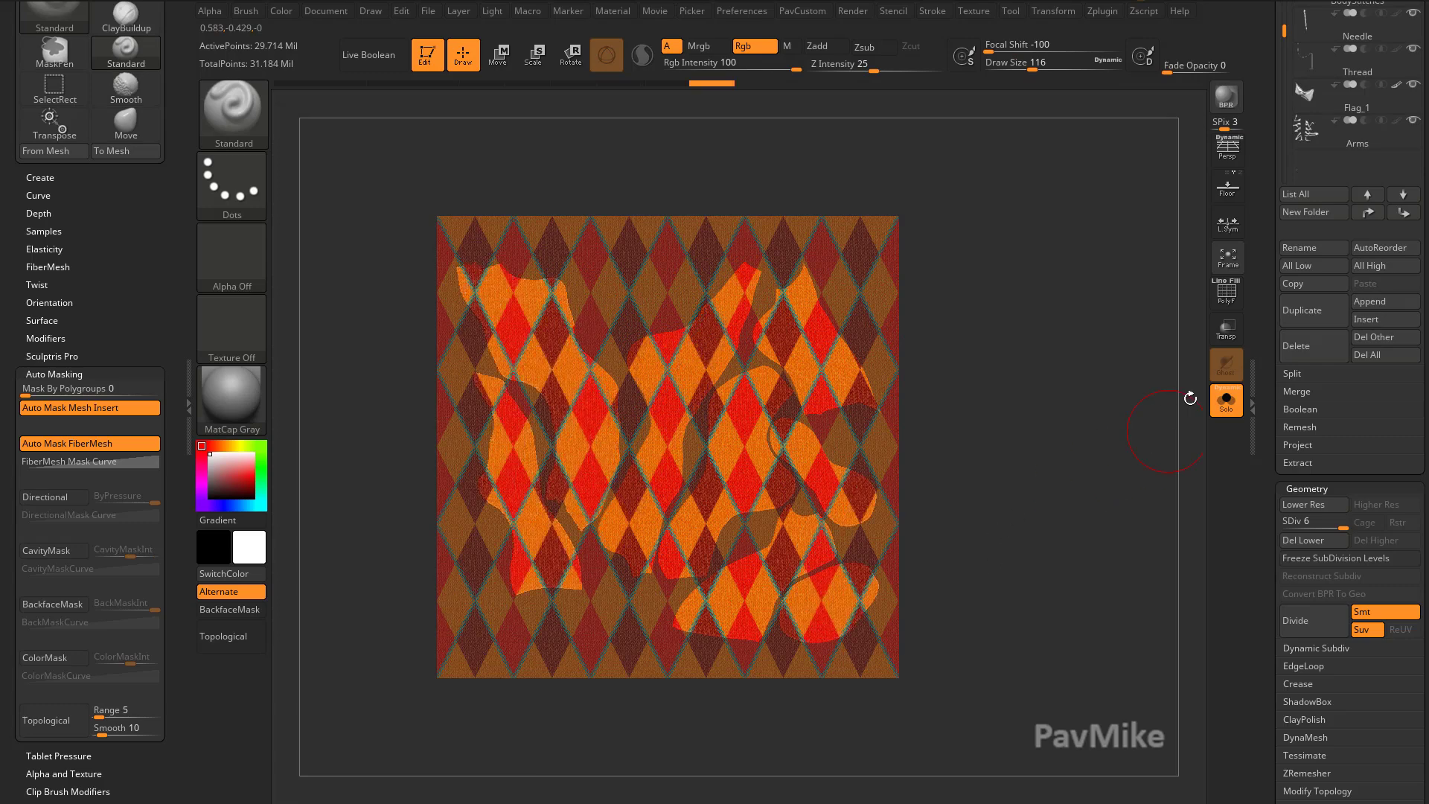
- Turn on PolyFrame for the flattened body patches and hide the Spotlight image
key("shift+f")
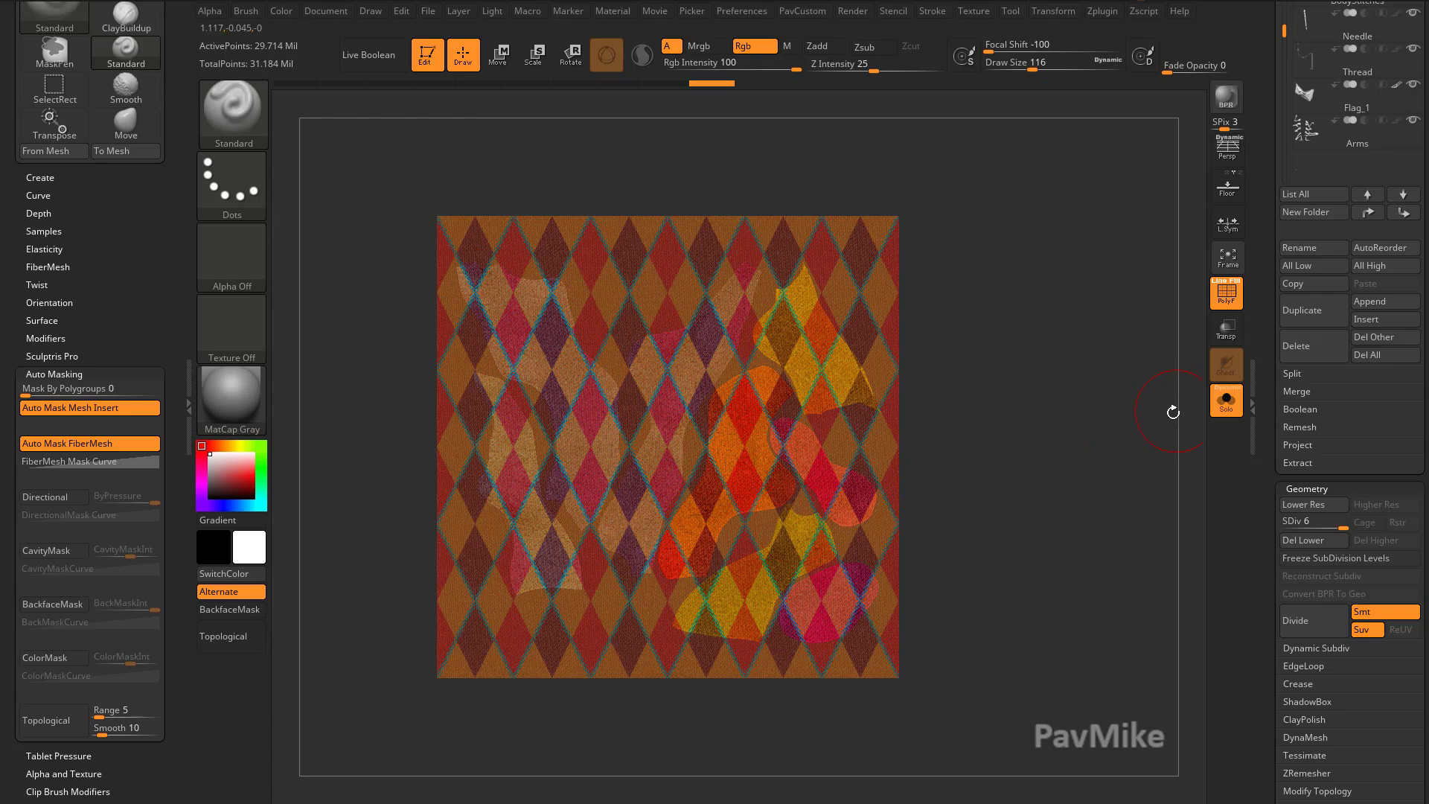
key("shift+z")
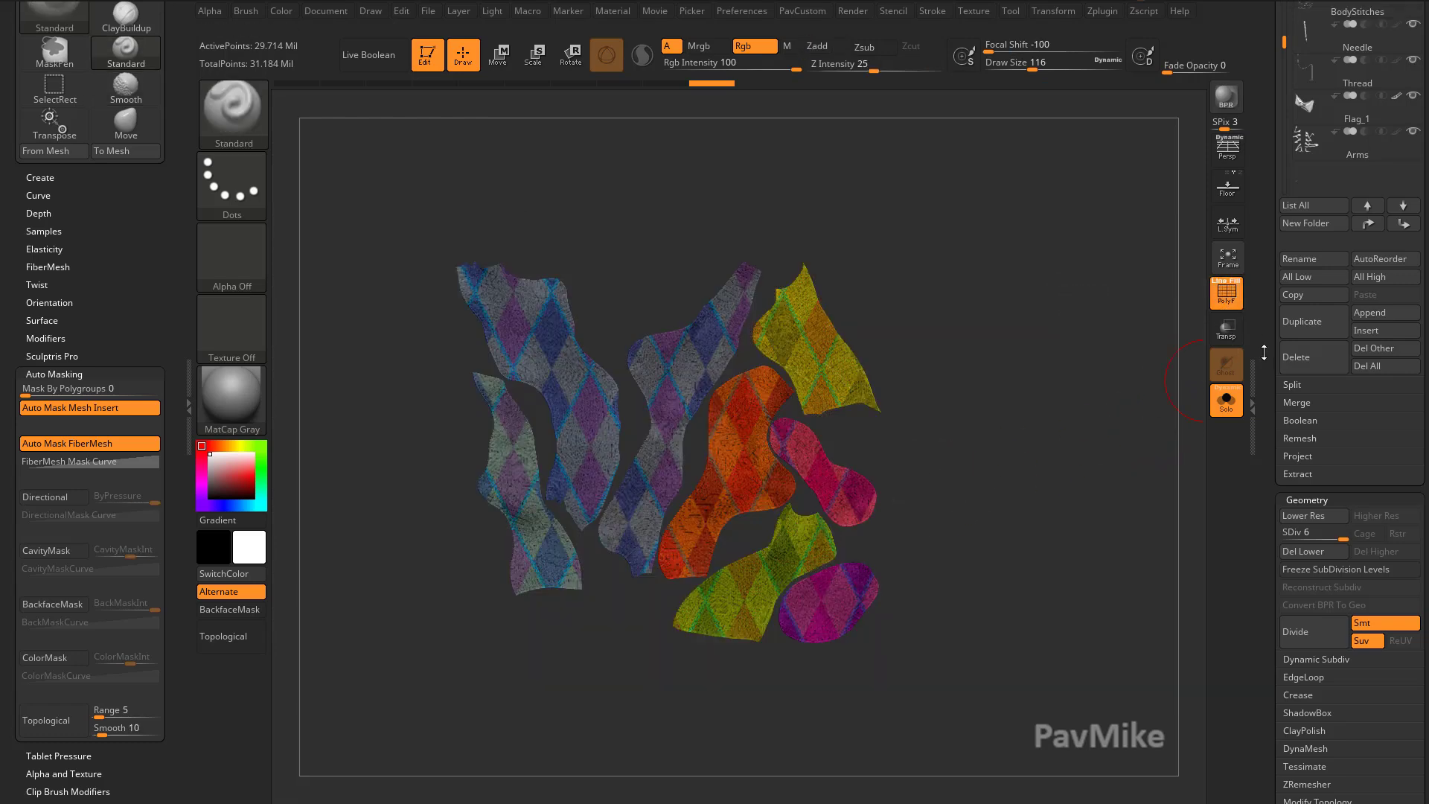
- Turn the body subtool's polypaint off to inspect its polygroup colours and switch it back on
scroll(1369, 387, "up", 5)
left_click(1396, 327)
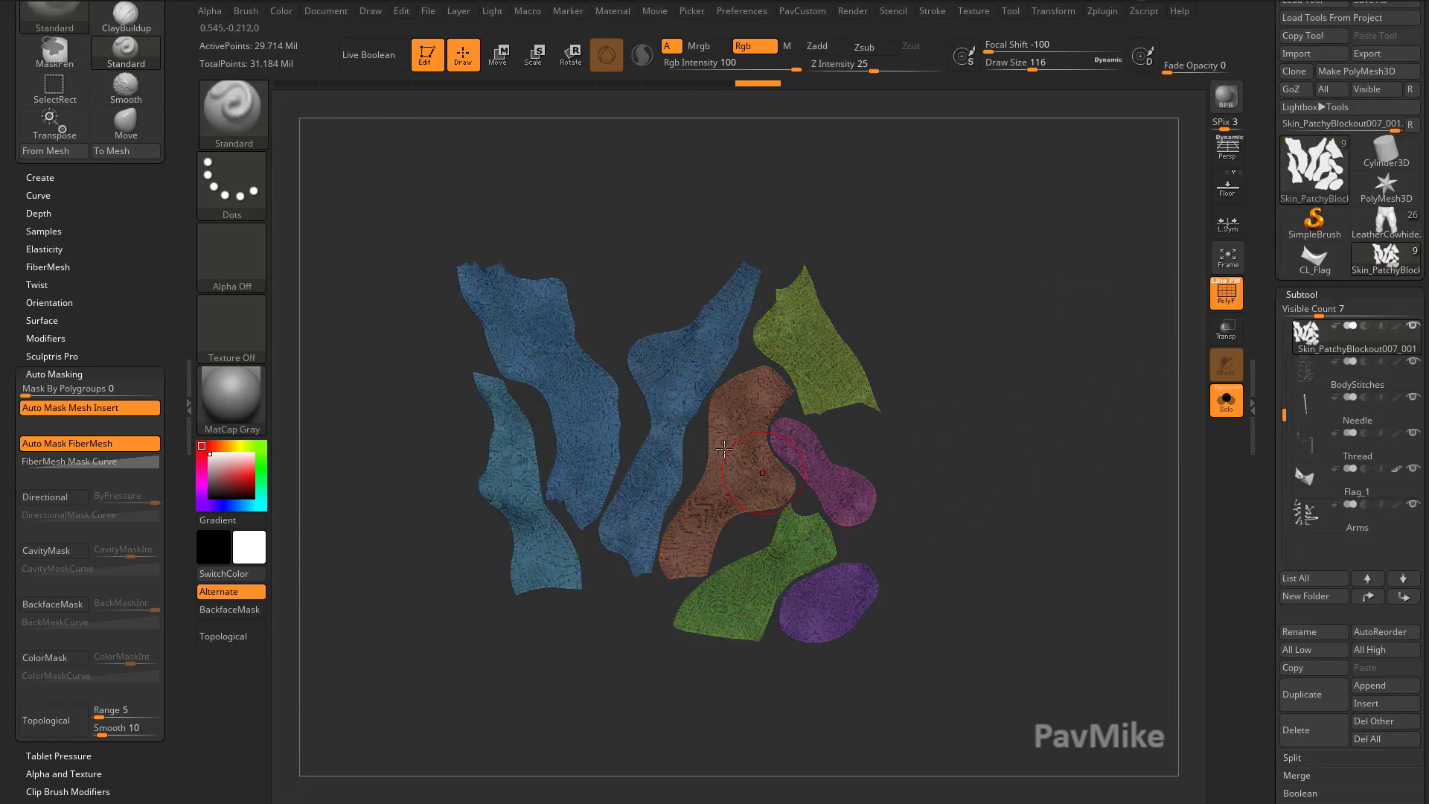
left_click(1395, 327)
- Show the Spotlight pattern in projection mode, set Mask By Polygroups to 100 and fill the flattened body patches with white
key("shift+z")
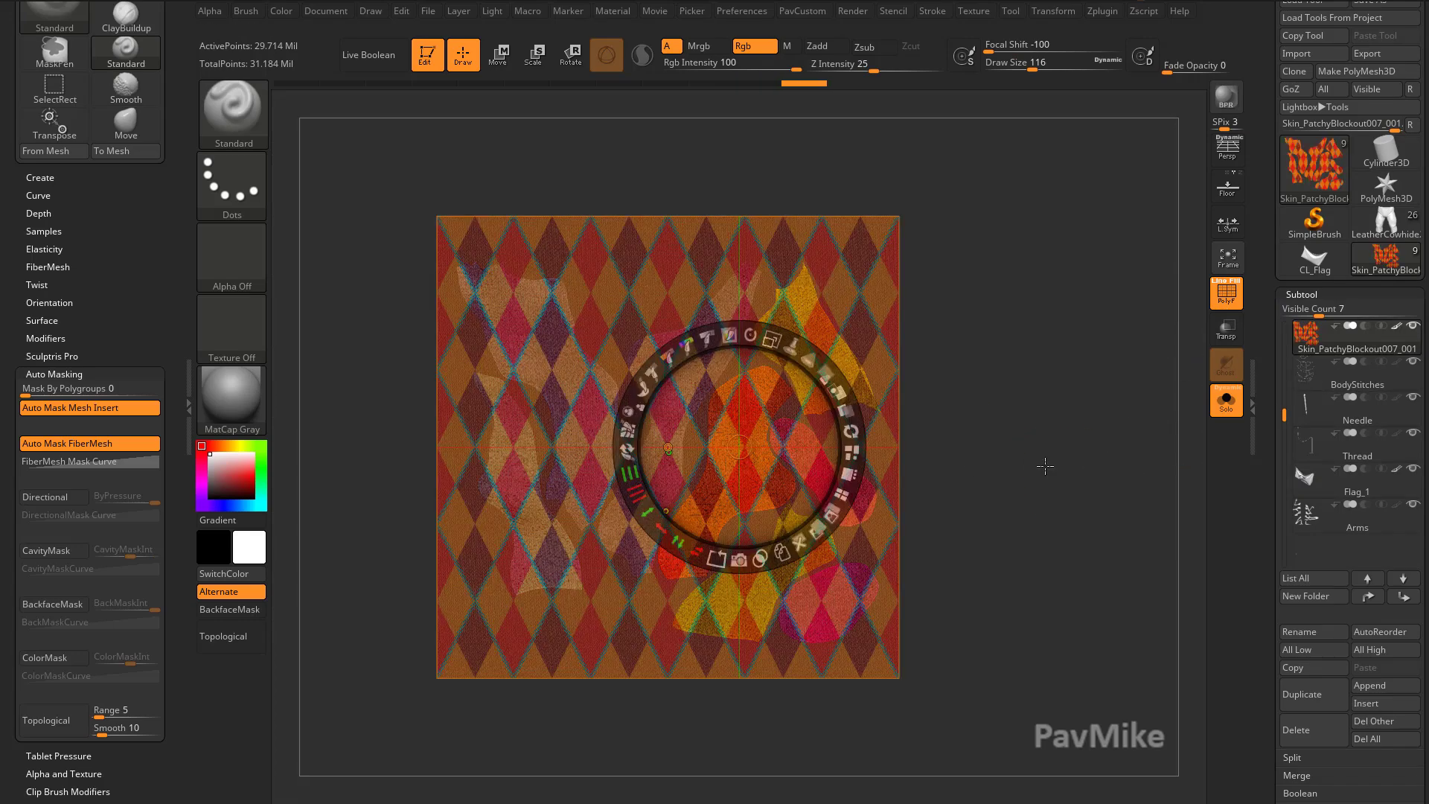
key("z")
left_click(156, 394)
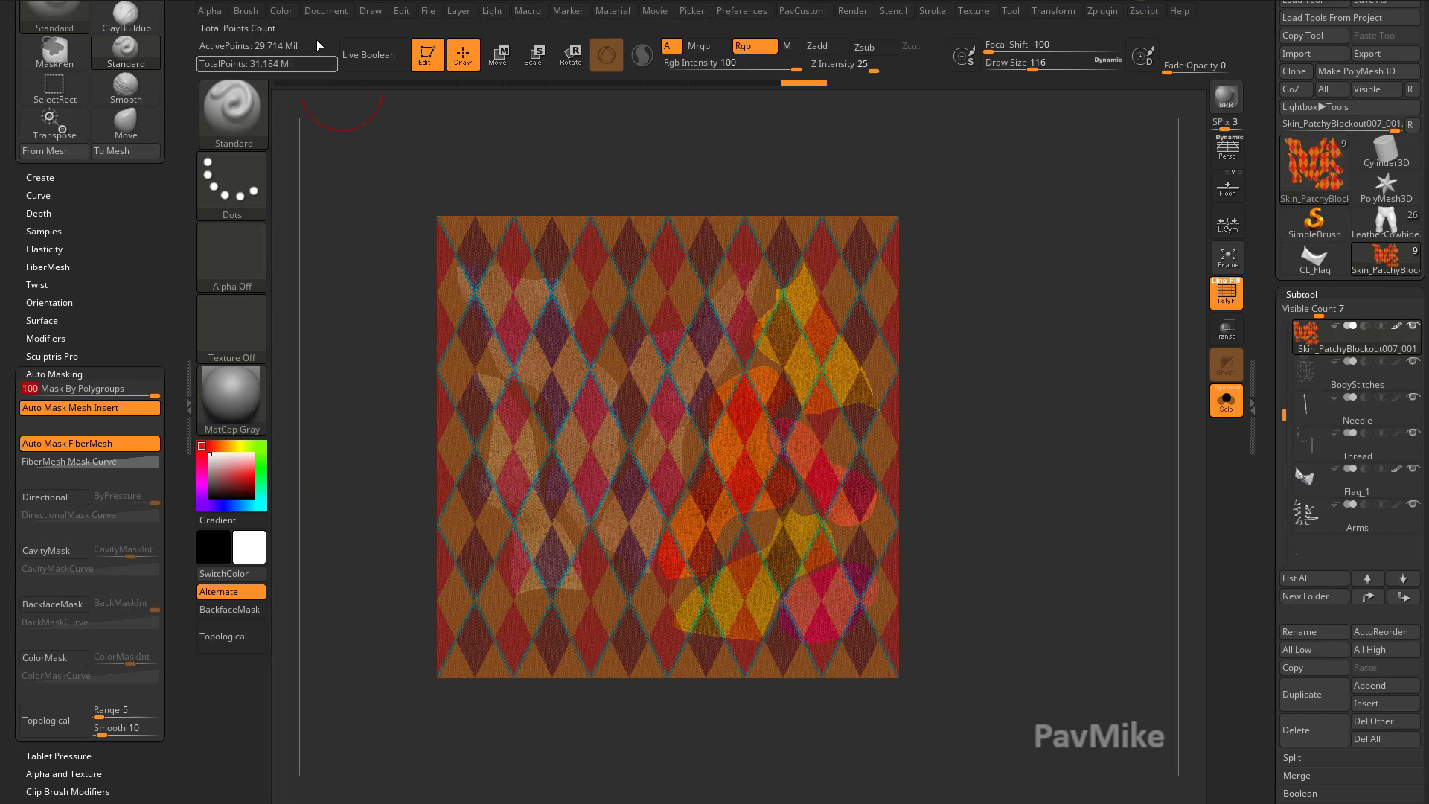
left_click(281, 10)
left_click(317, 345)
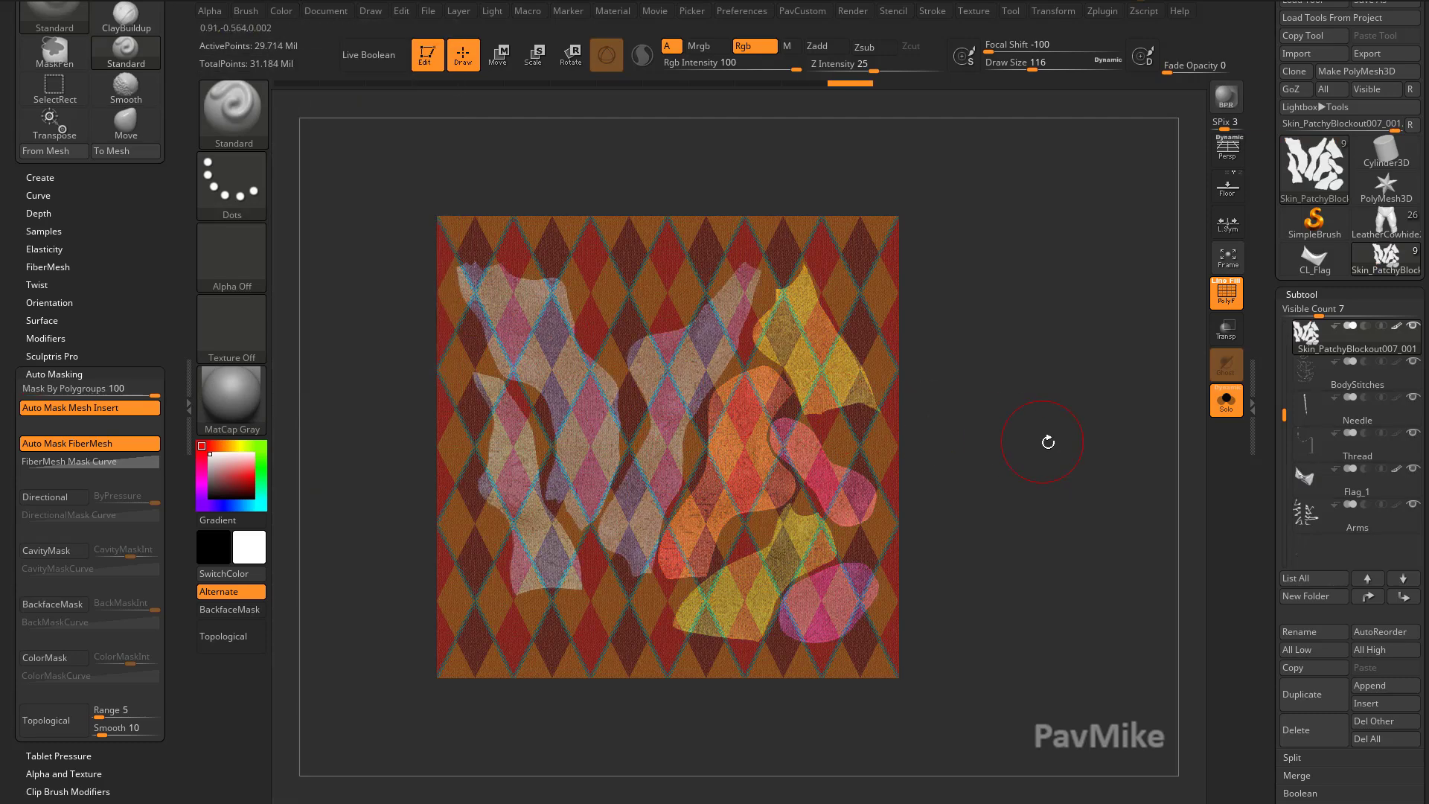
- Paint the diamond pattern onto the two central body patches, one polygroup at a time, and turn off PolyFrame
left_click_drag(1051, 445, 1057, 451, "alt")
mouse_move(748, 512)
left_mouse_down()
mouse_move(696, 543)
mouse_move(666, 521)
mouse_move(730, 463)
left_mouse_up()
key("shift+z")
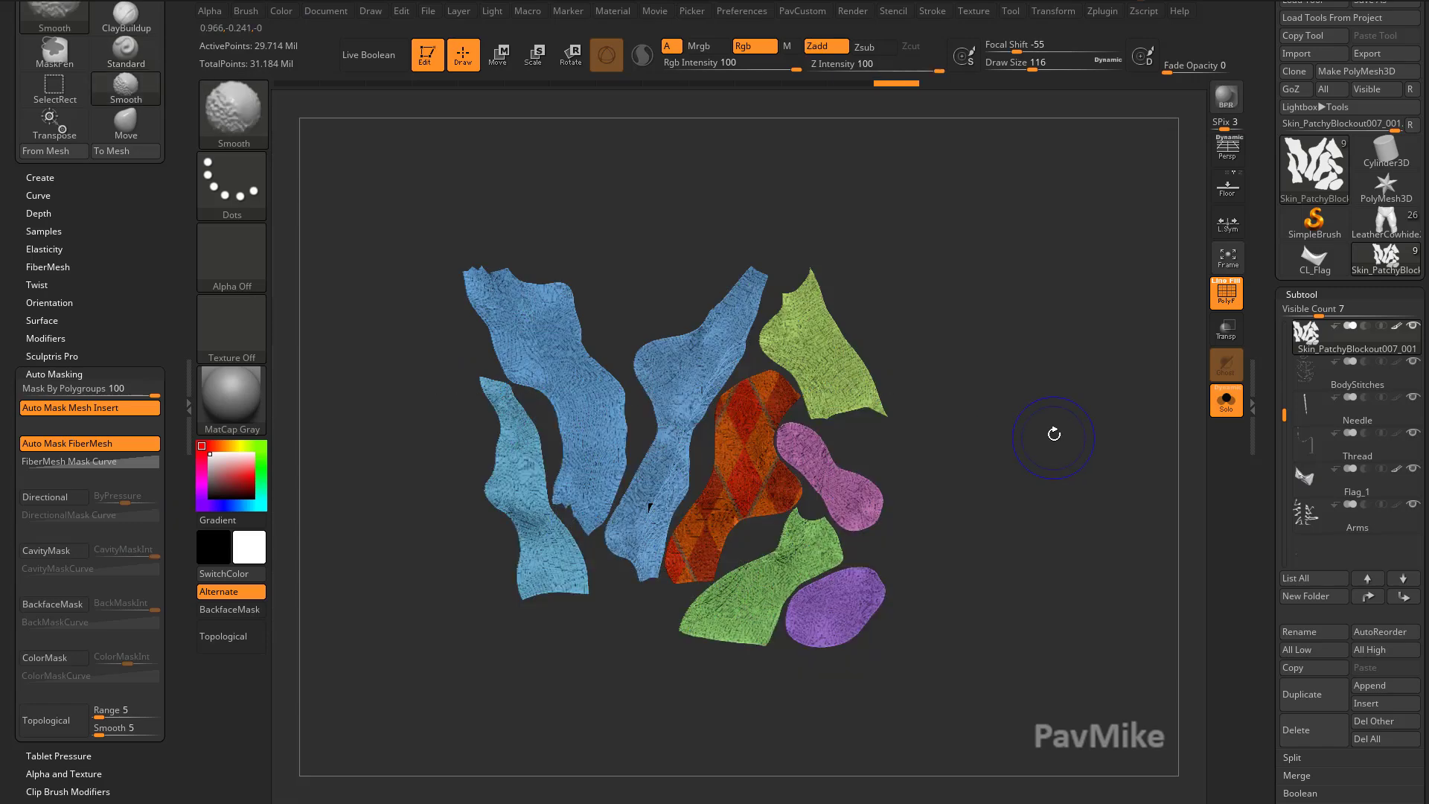
left_click(1232, 293)
key("shift+z")
mouse_move(649, 550)
left_mouse_down()
mouse_move(641, 503)
mouse_move(689, 383)
mouse_move(759, 279)
left_mouse_up()
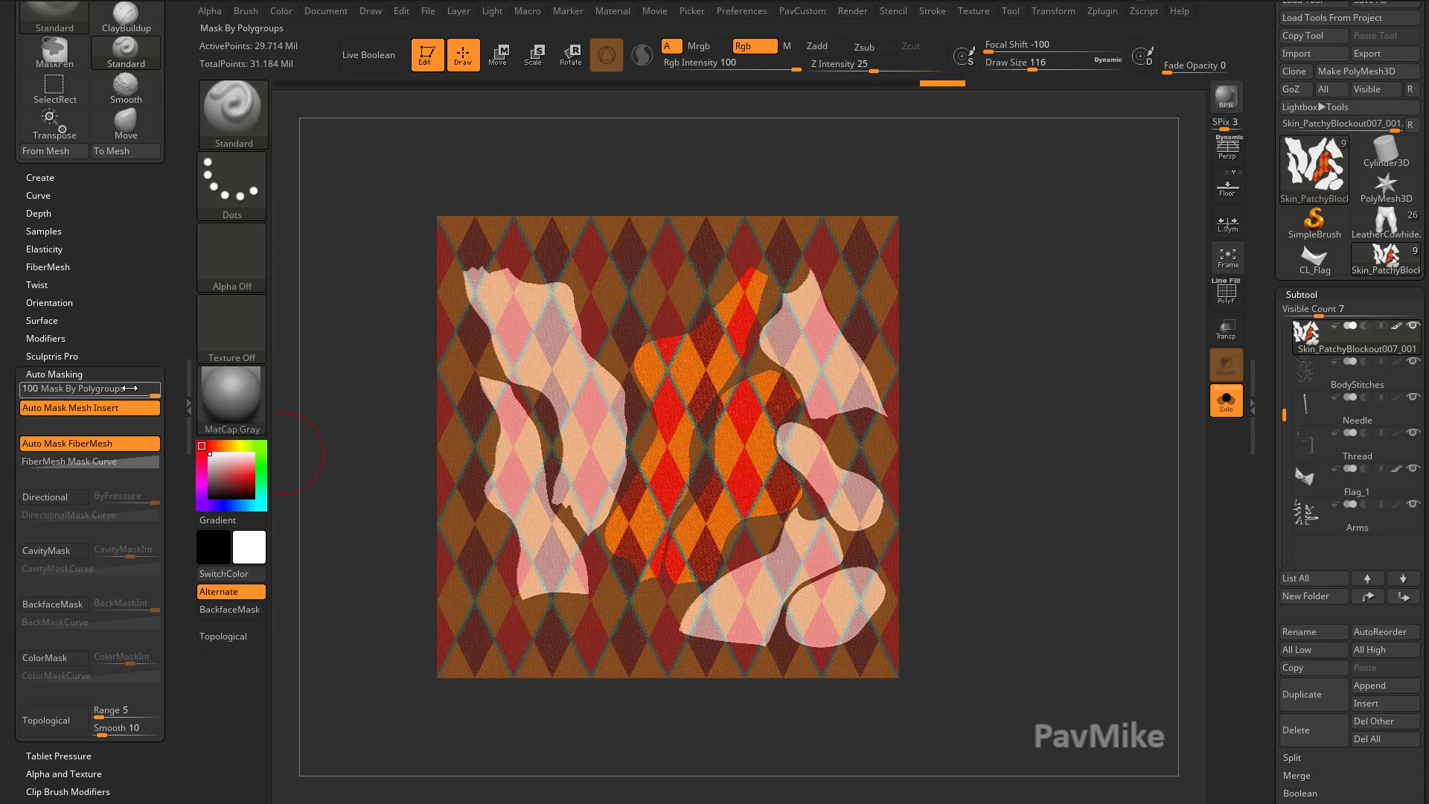
- Set Mask By Polygroups to 0 and paint the diamond pattern over all the flattened body patches
left_click_drag(146, 389, 9, 390)
key("]")
key("]")
key("]")
mouse_move(489, 288)
left_mouse_down()
mouse_move(486, 501)
mouse_move(781, 536)
mouse_move(856, 596)
mouse_move(849, 640)
left_mouse_up()
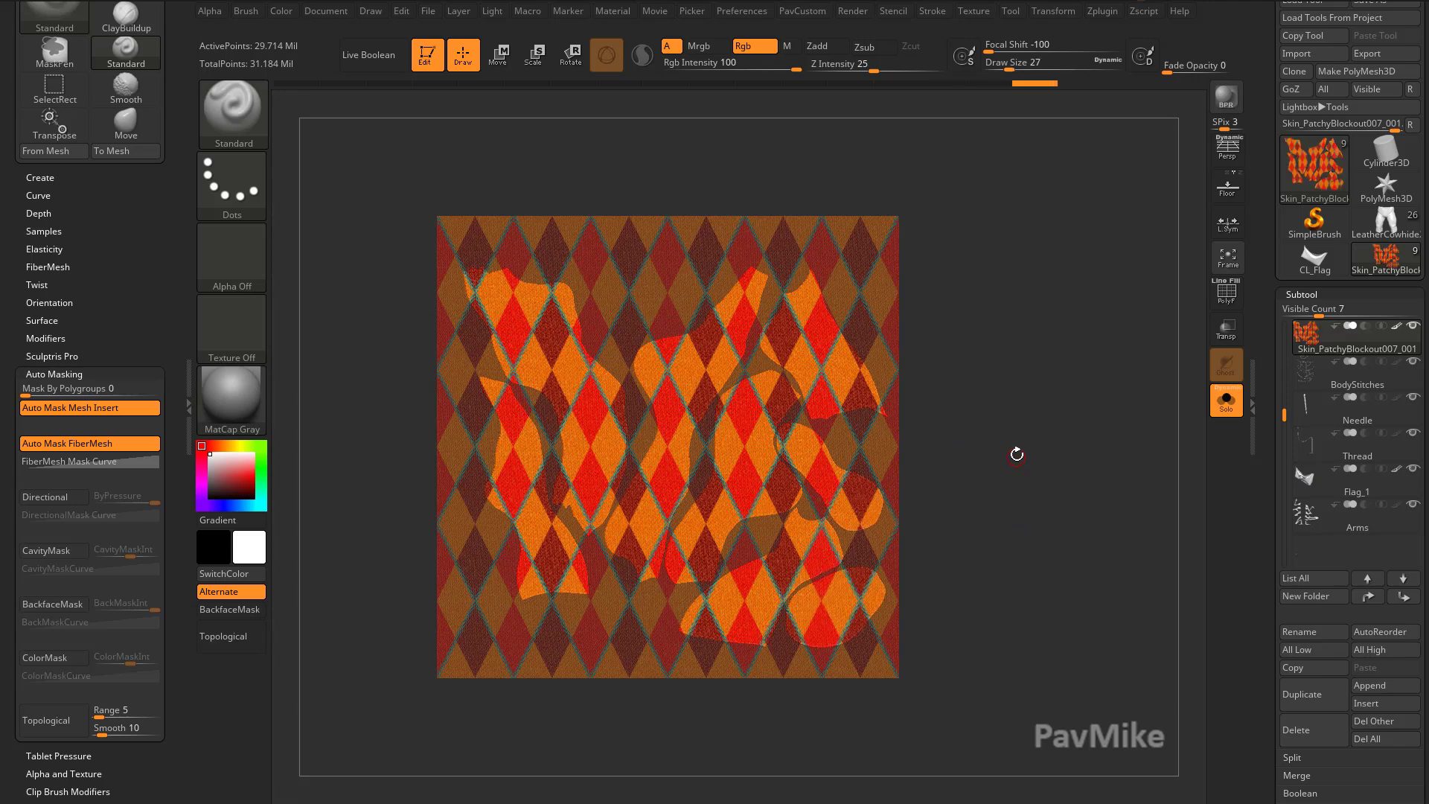
- Add the CottonCanvas_RGB texture to Spotlight, resize and tile it to cover all the body patches, and leave Spotlight editing
left_click(973, 10)
left_click(1016, 347)
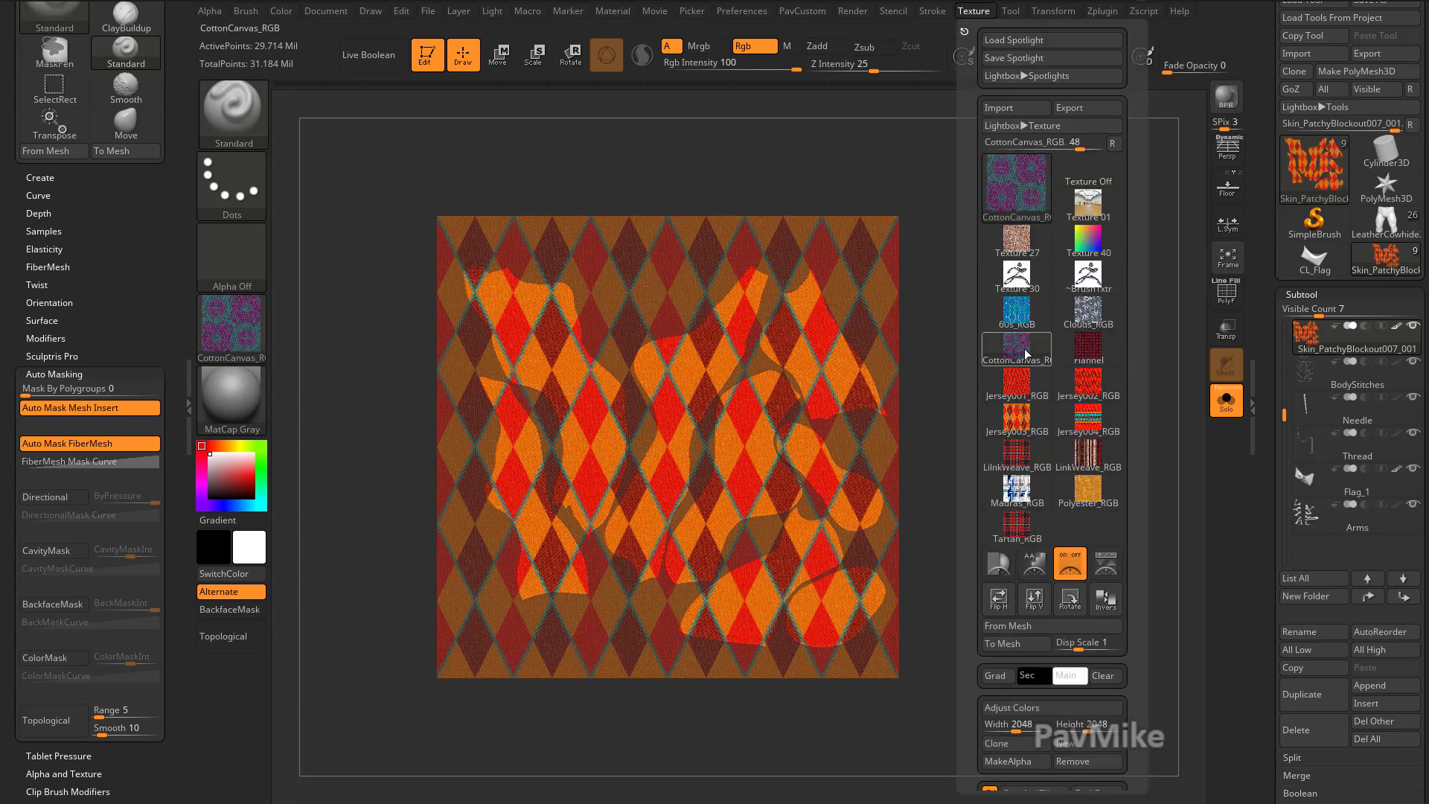
left_click(1112, 571)
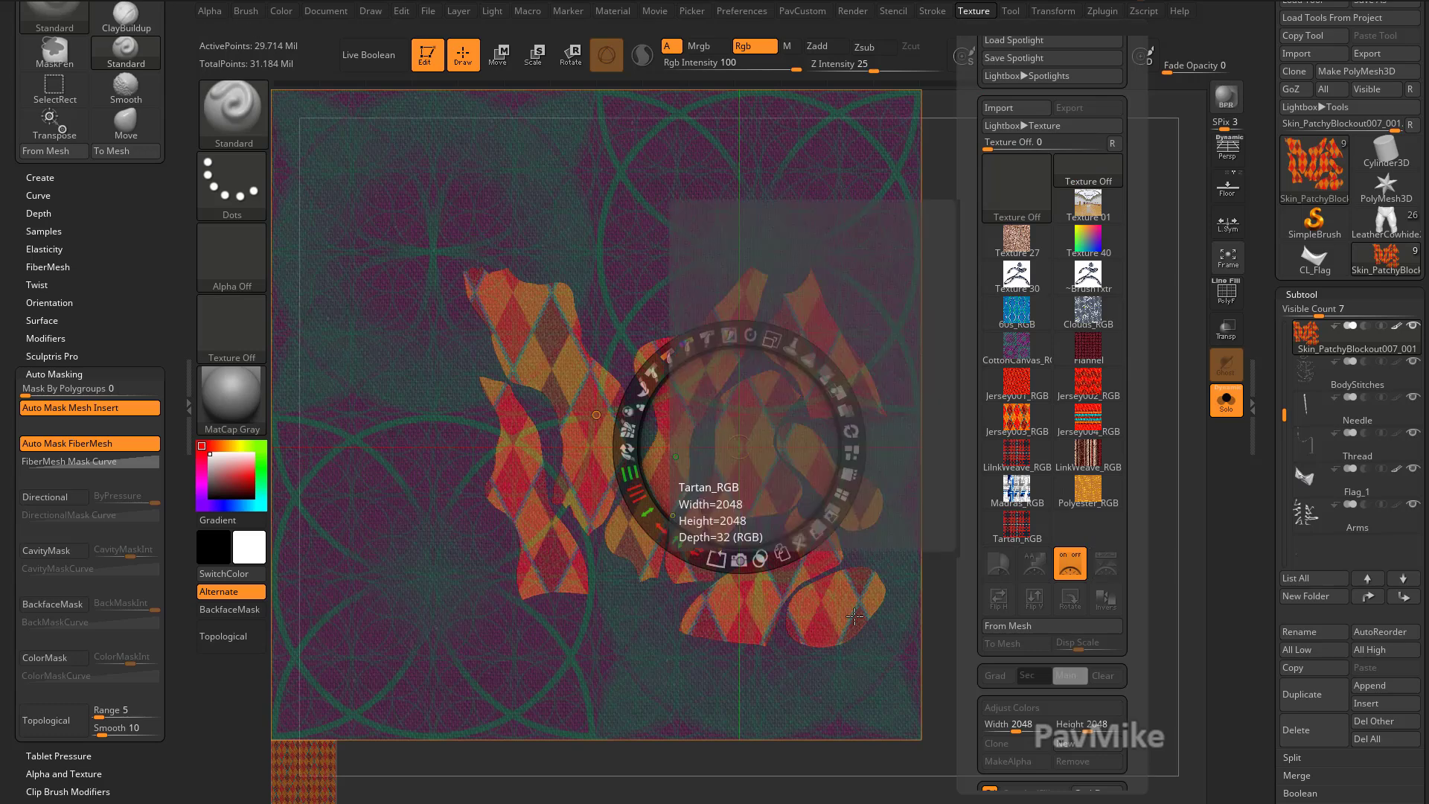
left_click_drag(729, 337, 696, 552)
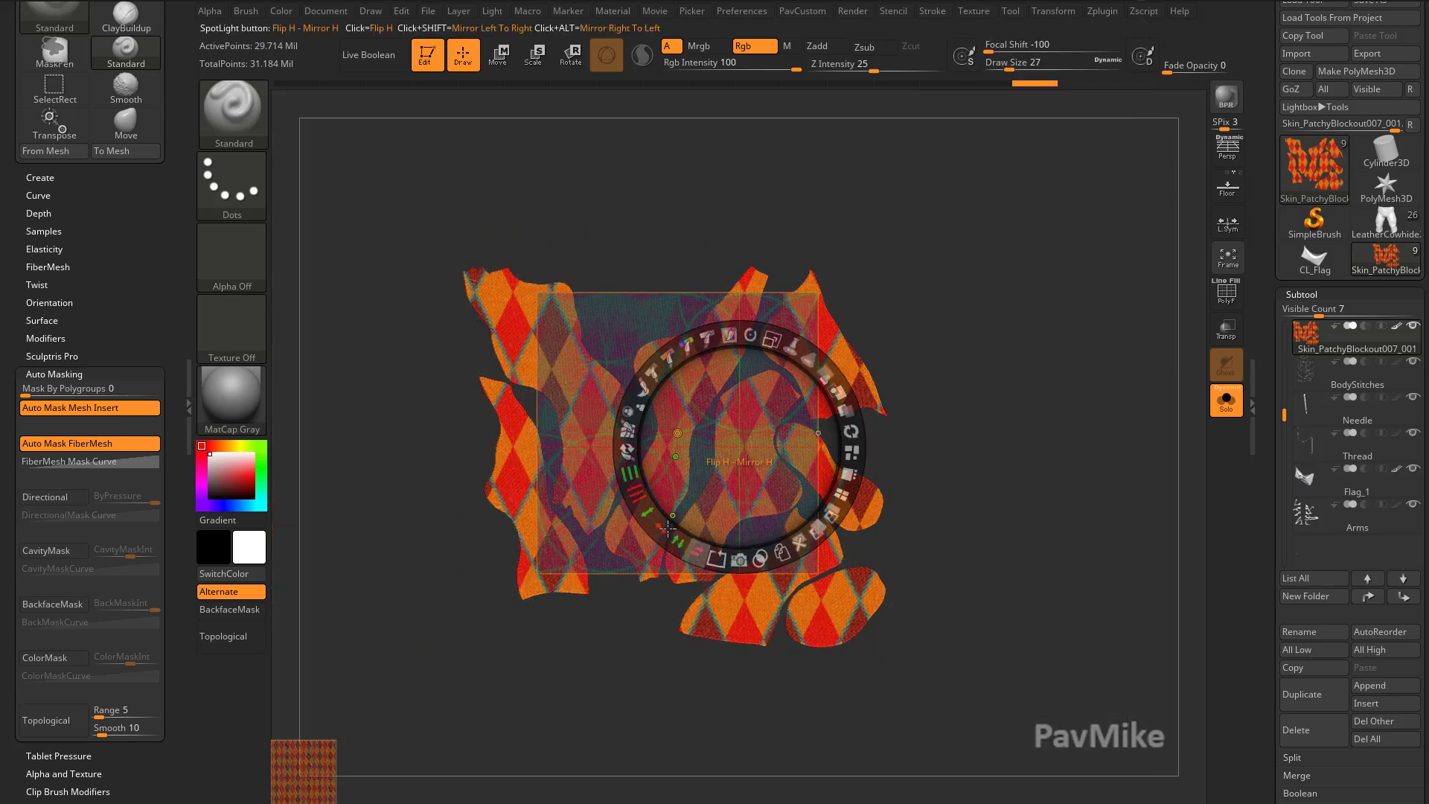
left_click_drag(646, 512, 629, 455, "shift")
left_click_drag(791, 347, 832, 456)
key("z")
- Paint the cotton canvas pattern over all body patches with a draw size of 163, reduce the size to 37 and hide Spotlight
left_click_drag(538, 330, 493, 349)
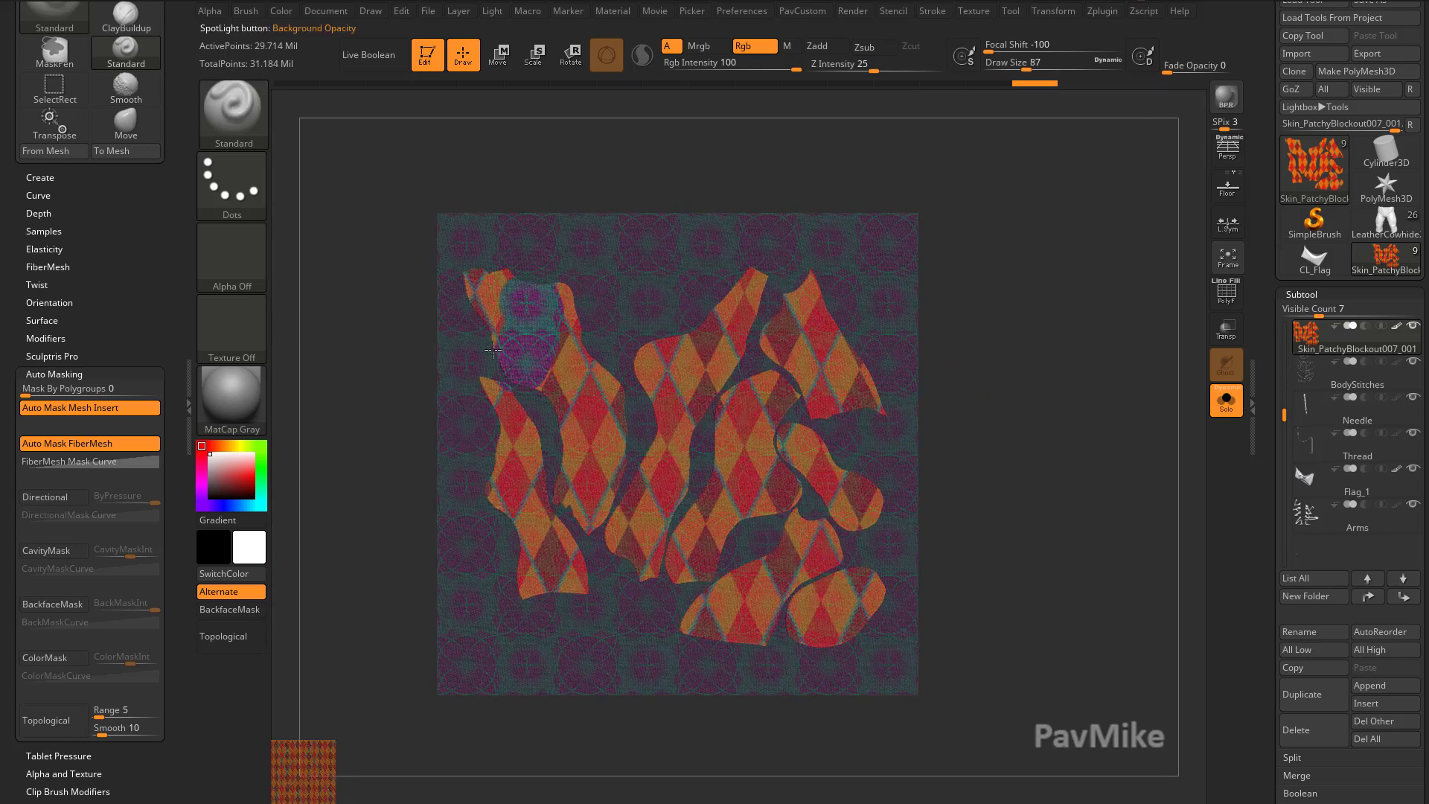
left_click_drag(492, 410, 563, 430)
key("s")
left_click(554, 440)
mouse_move(506, 491)
left_mouse_down()
mouse_move(512, 554)
mouse_move(619, 513)
mouse_move(670, 588)
mouse_move(786, 604)
mouse_move(969, 530)
left_mouse_up()
key("s")
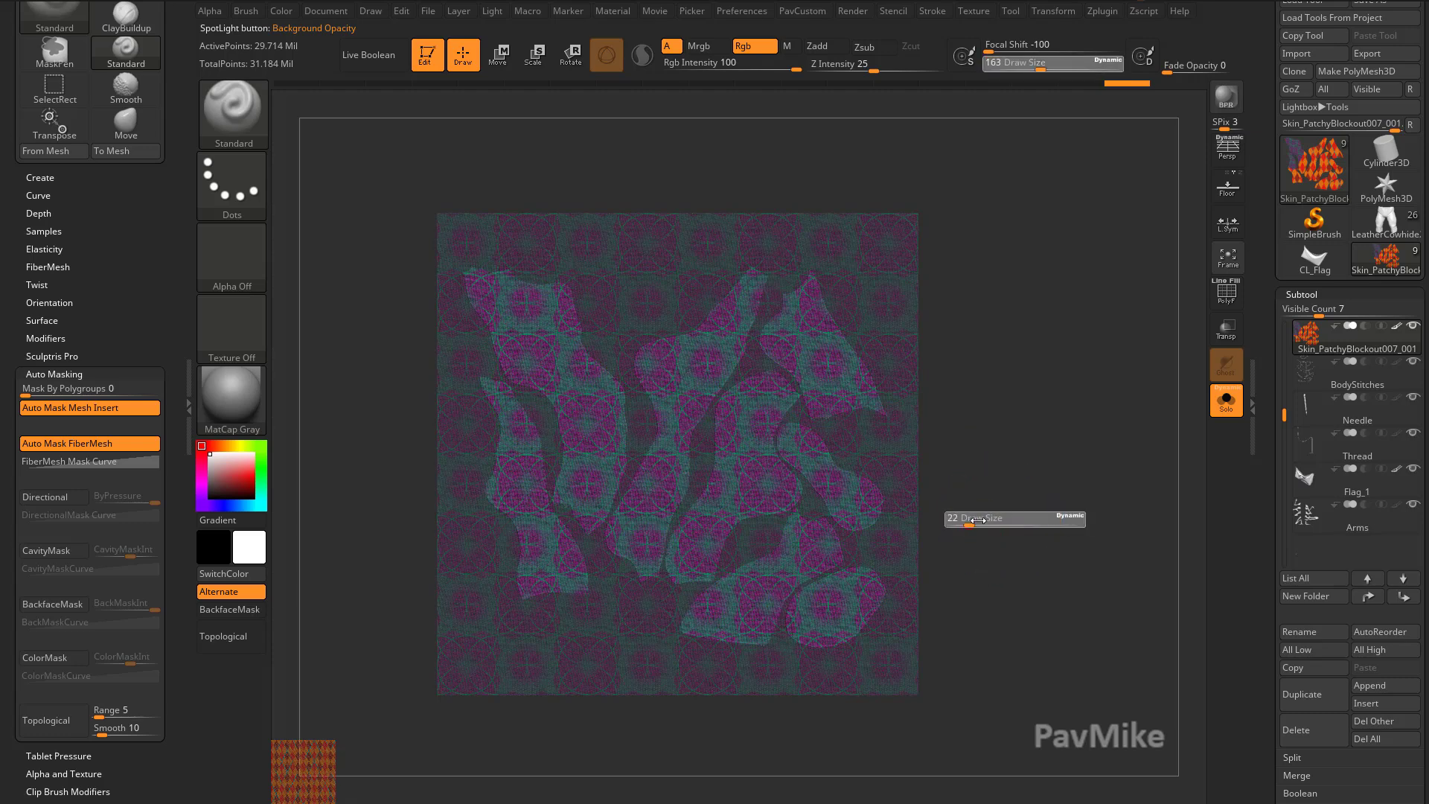
left_click(972, 525)
key("shift+z")
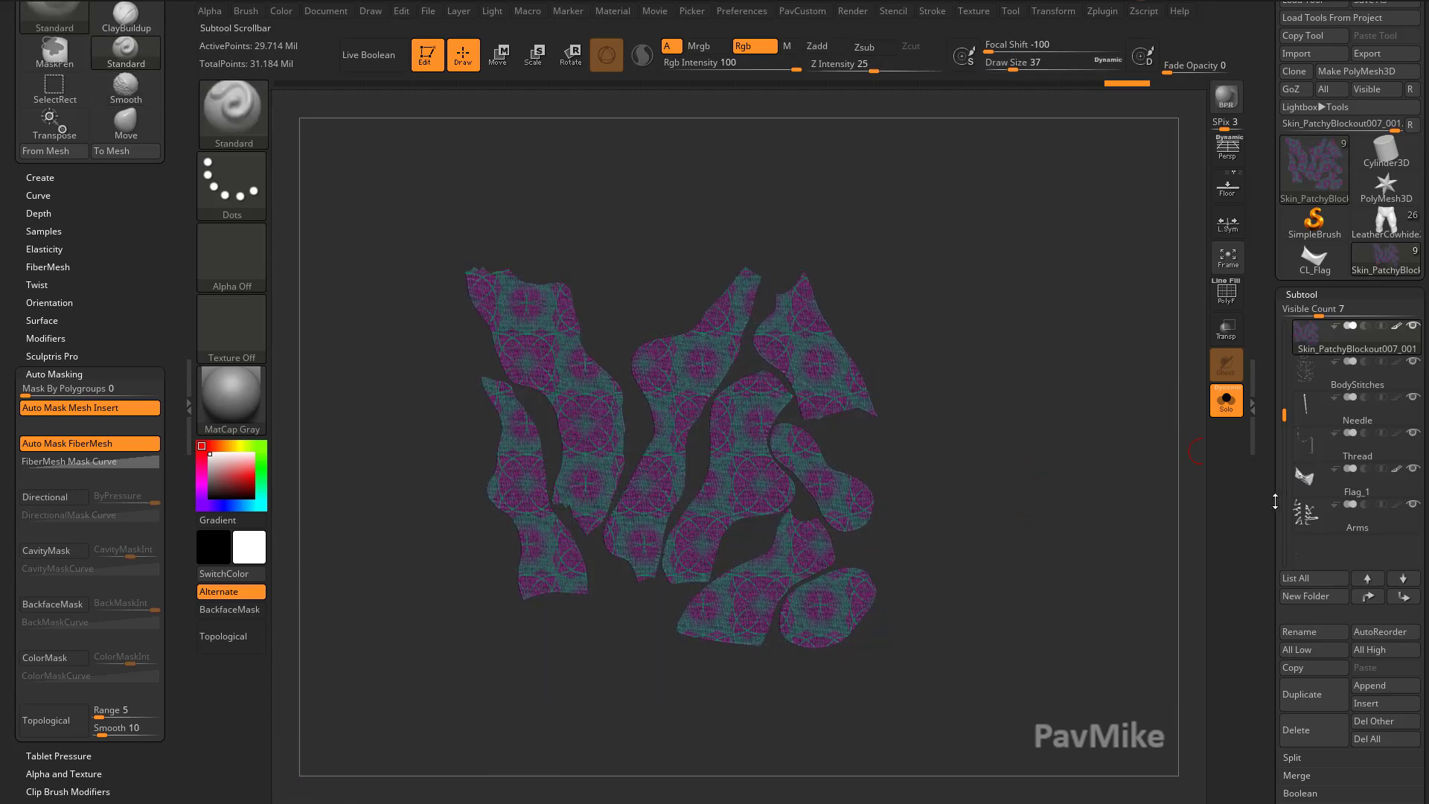
- Turn off Morph UV to restore the body's 3D shape and leave Solo mode to show the whole character
left_click_drag(1275, 502, 1264, 356)
left_click_drag(1273, 625, 1271, 389)
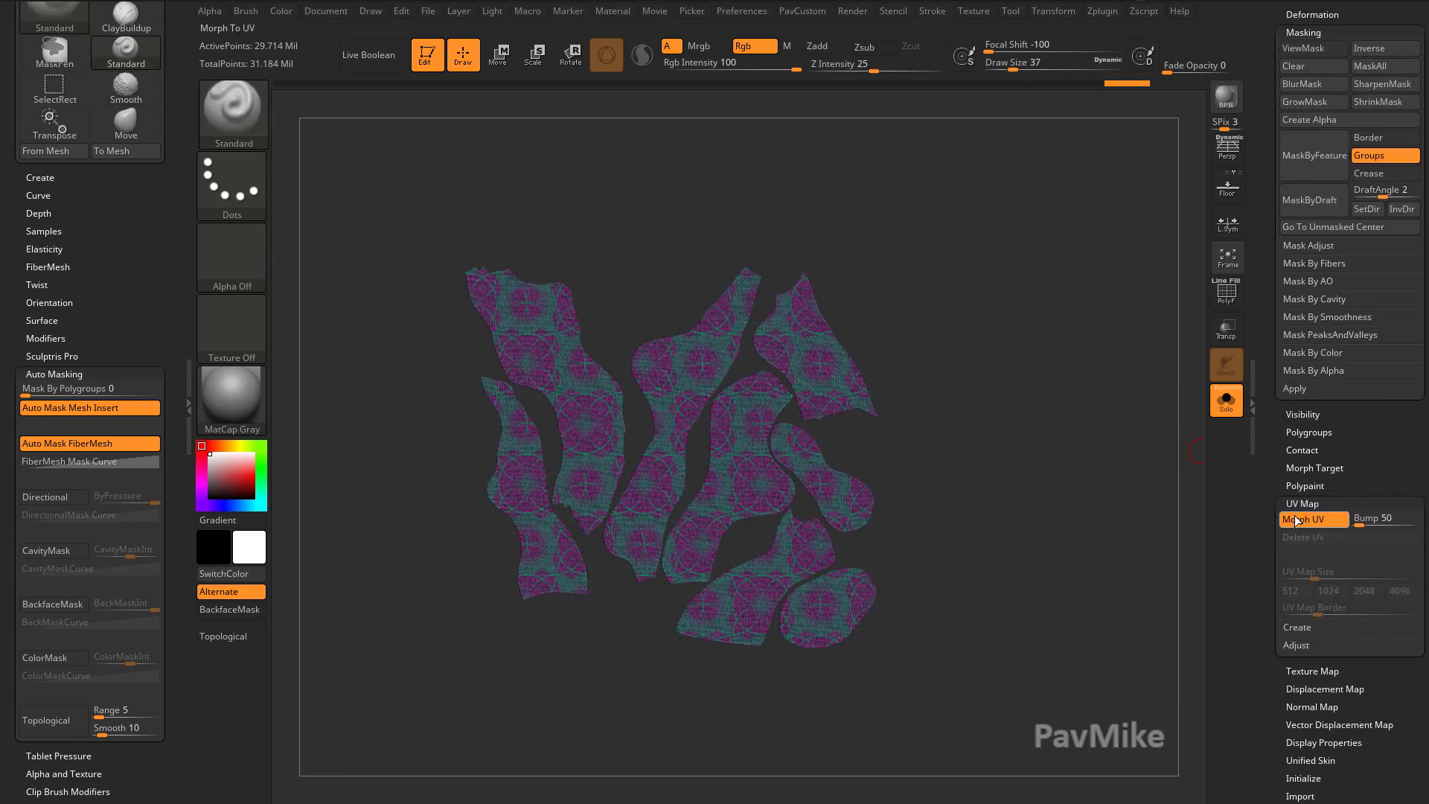
left_click_drag(1190, 552, 1138, 509, "alt")
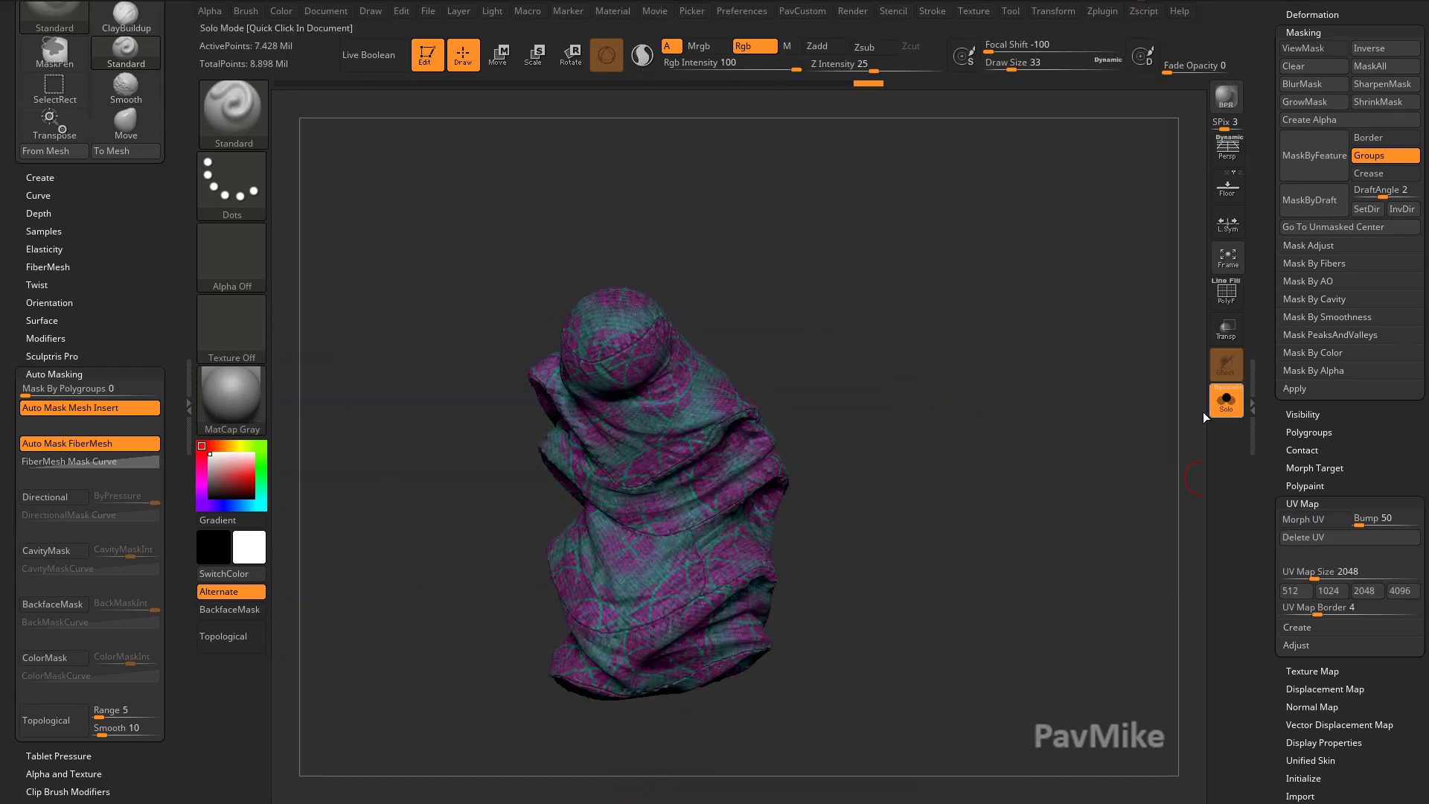
left_click(1213, 406)
- Switch to the HistoryRecall brush with only Rgb active and Rgb Intensity at 100
key("b")
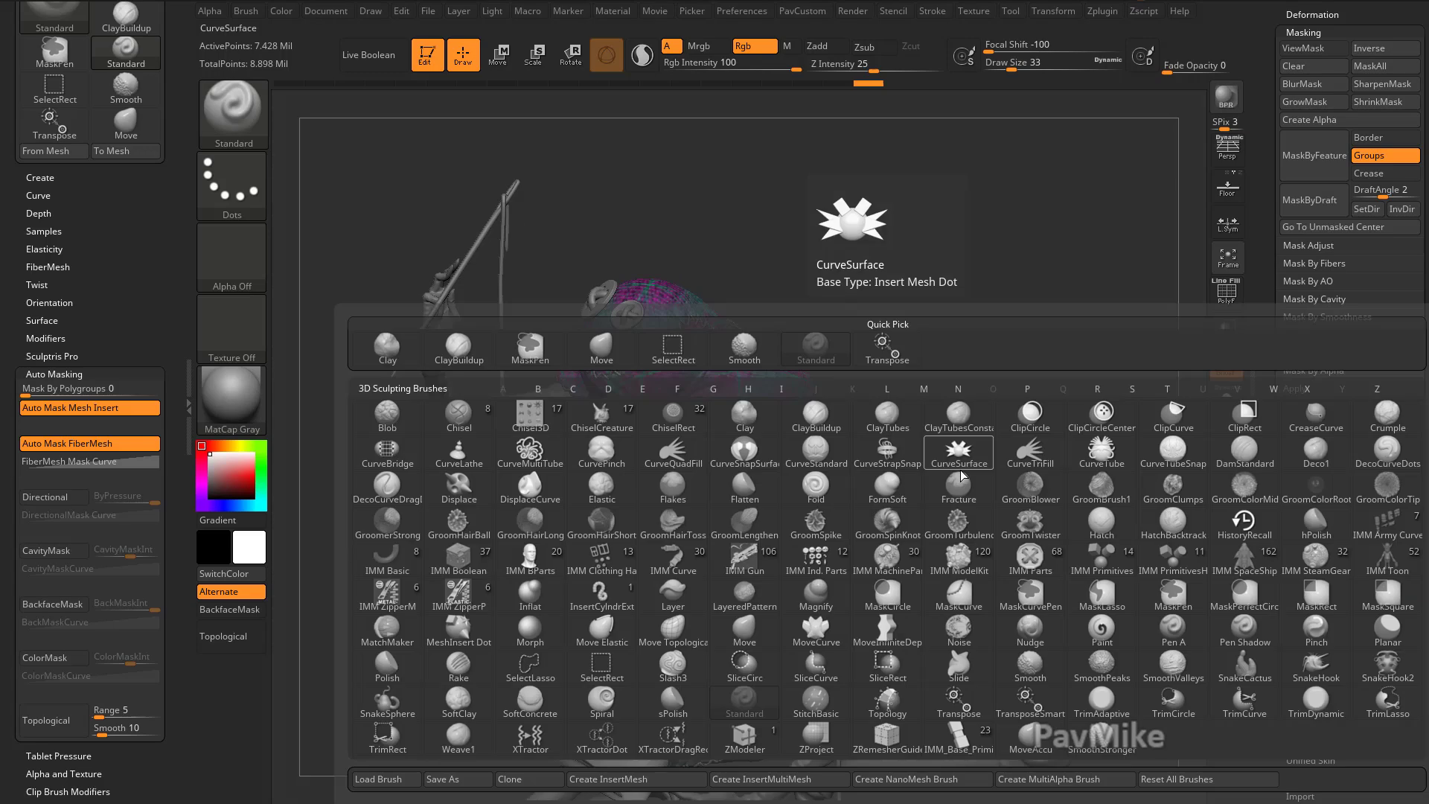
key("h")
key("r")
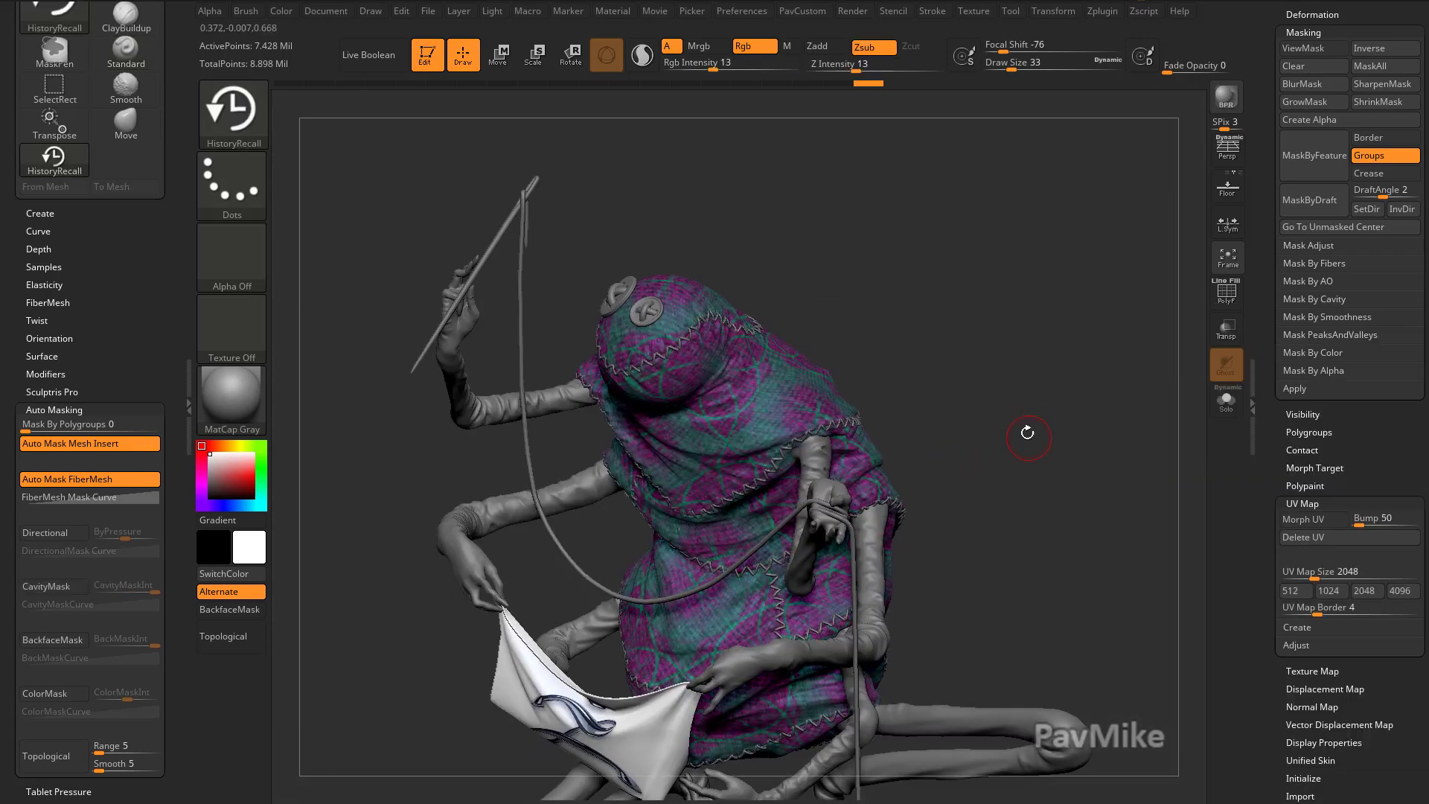
left_click_drag(754, 66, 800, 66)
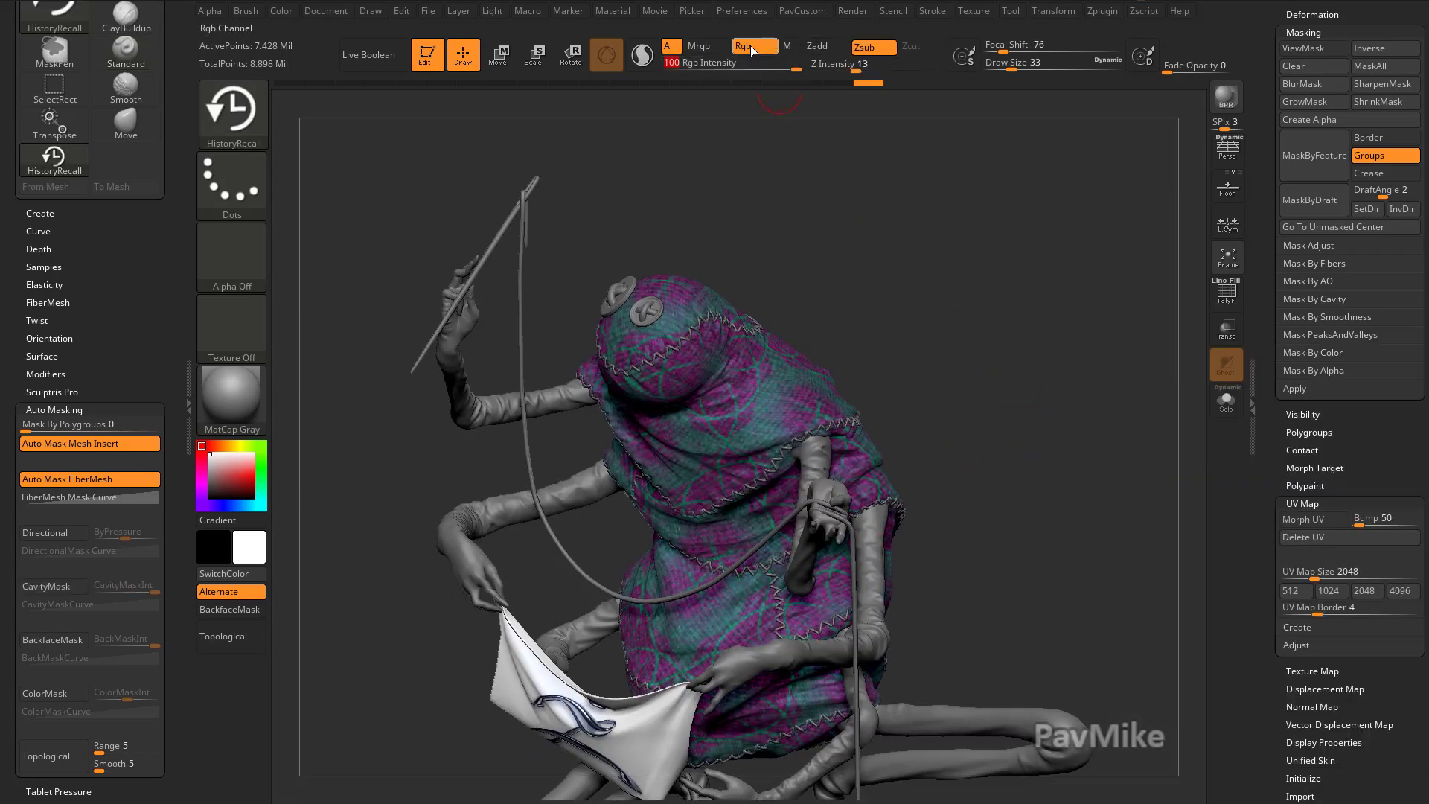
- Mark the flattened diamond-pattern state, Undo History 17, as the recall source and return to the latest history state
left_click_drag(1005, 316, 988, 360, "alt")
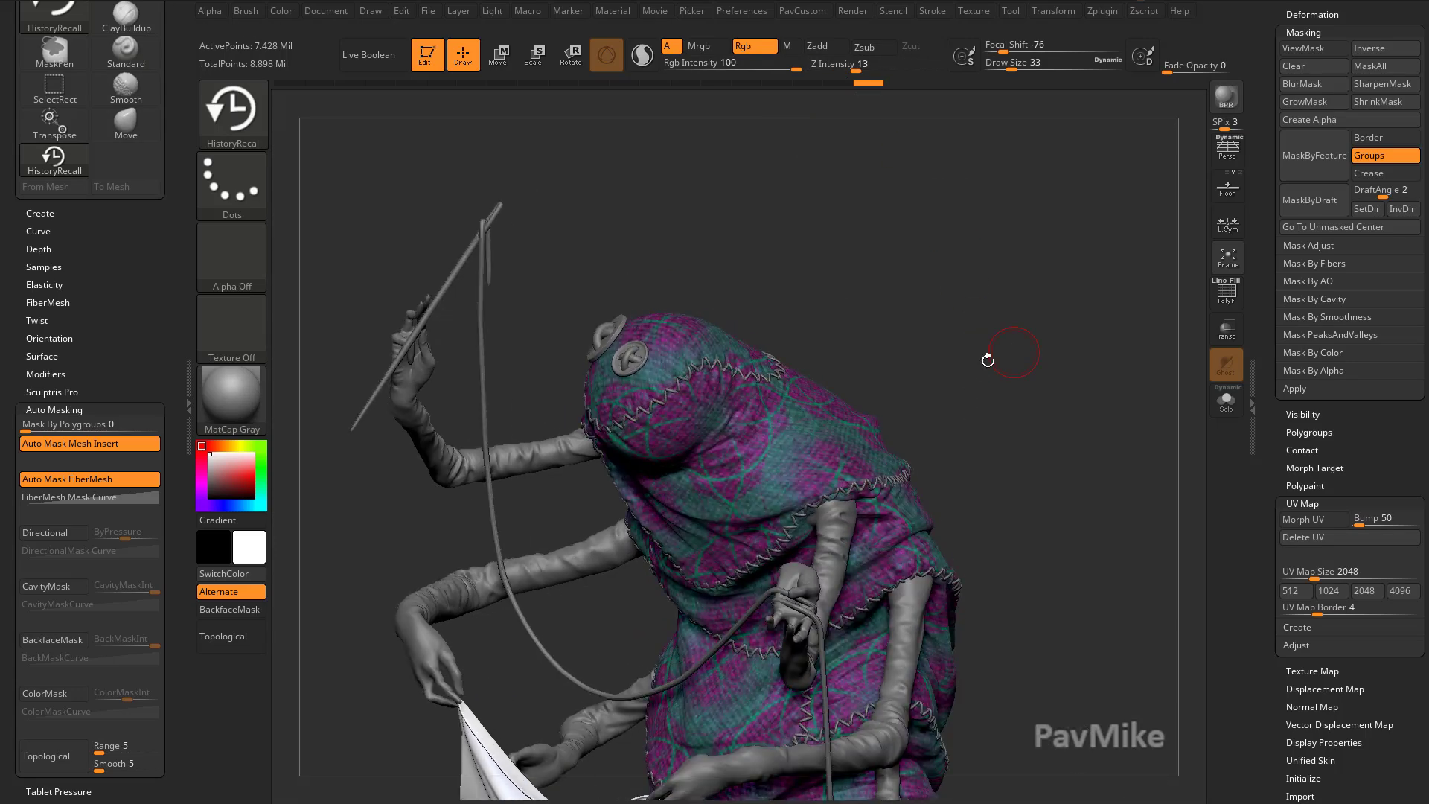
left_click_drag(843, 83, 746, 84)
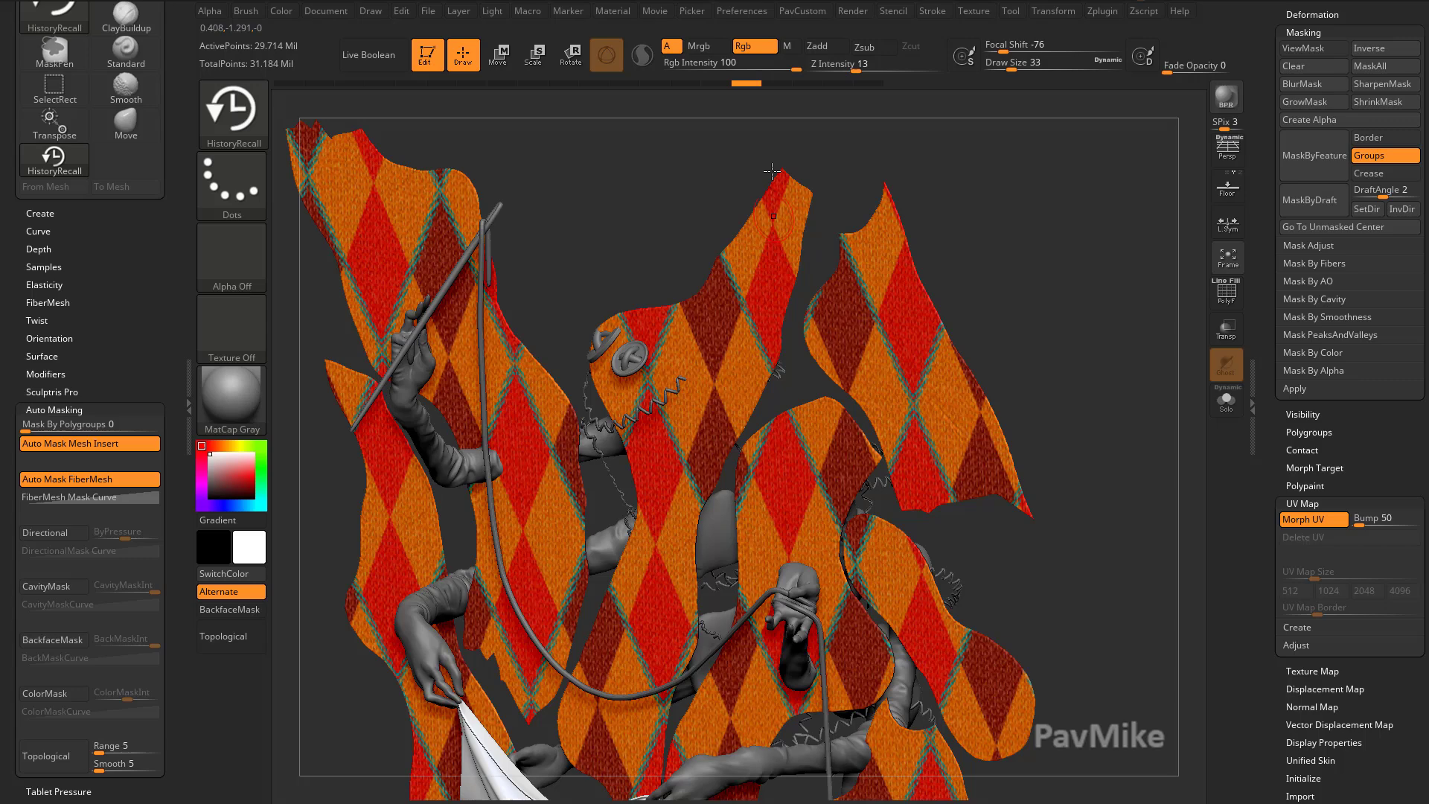
left_click(899, 84)
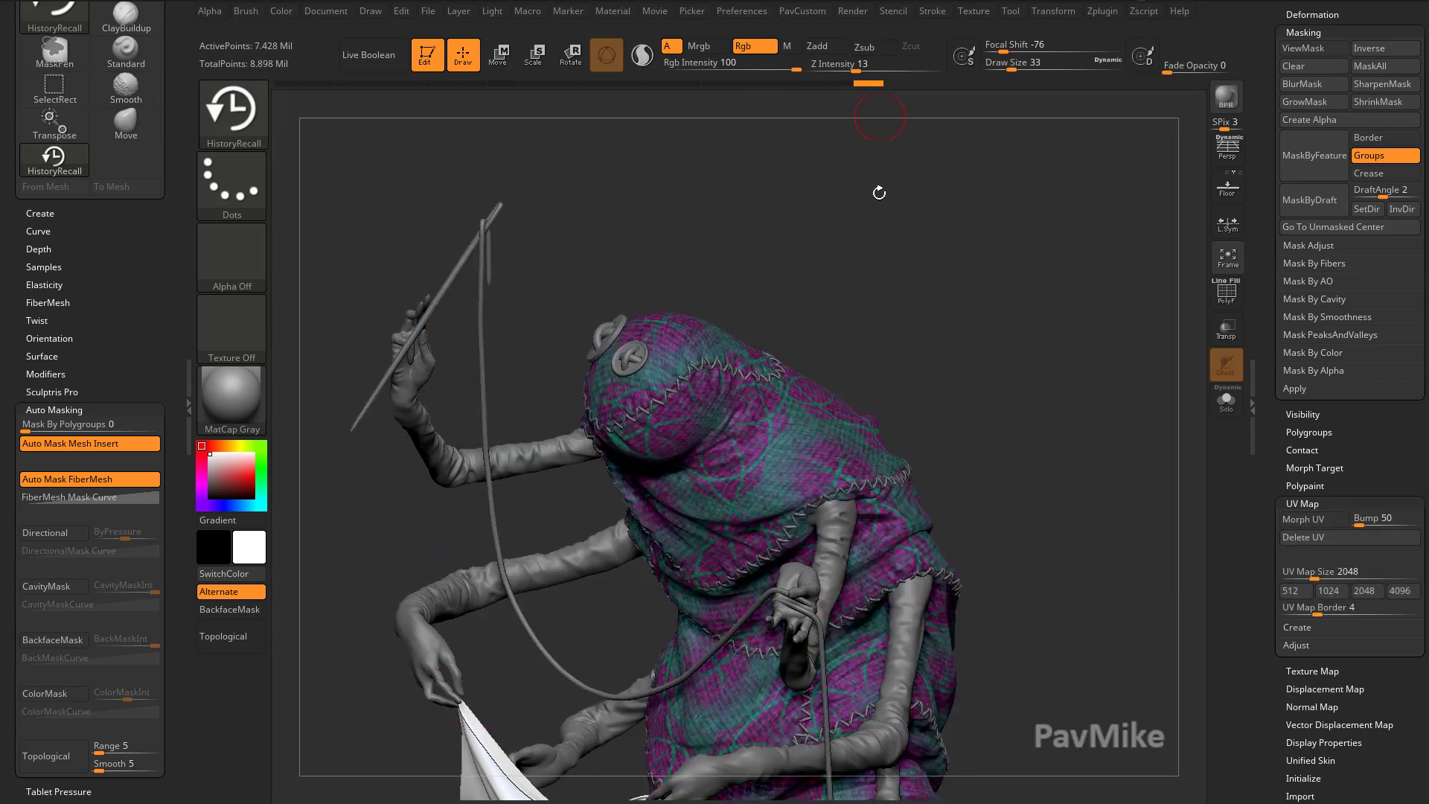
left_click_drag(877, 191, 857, 158)
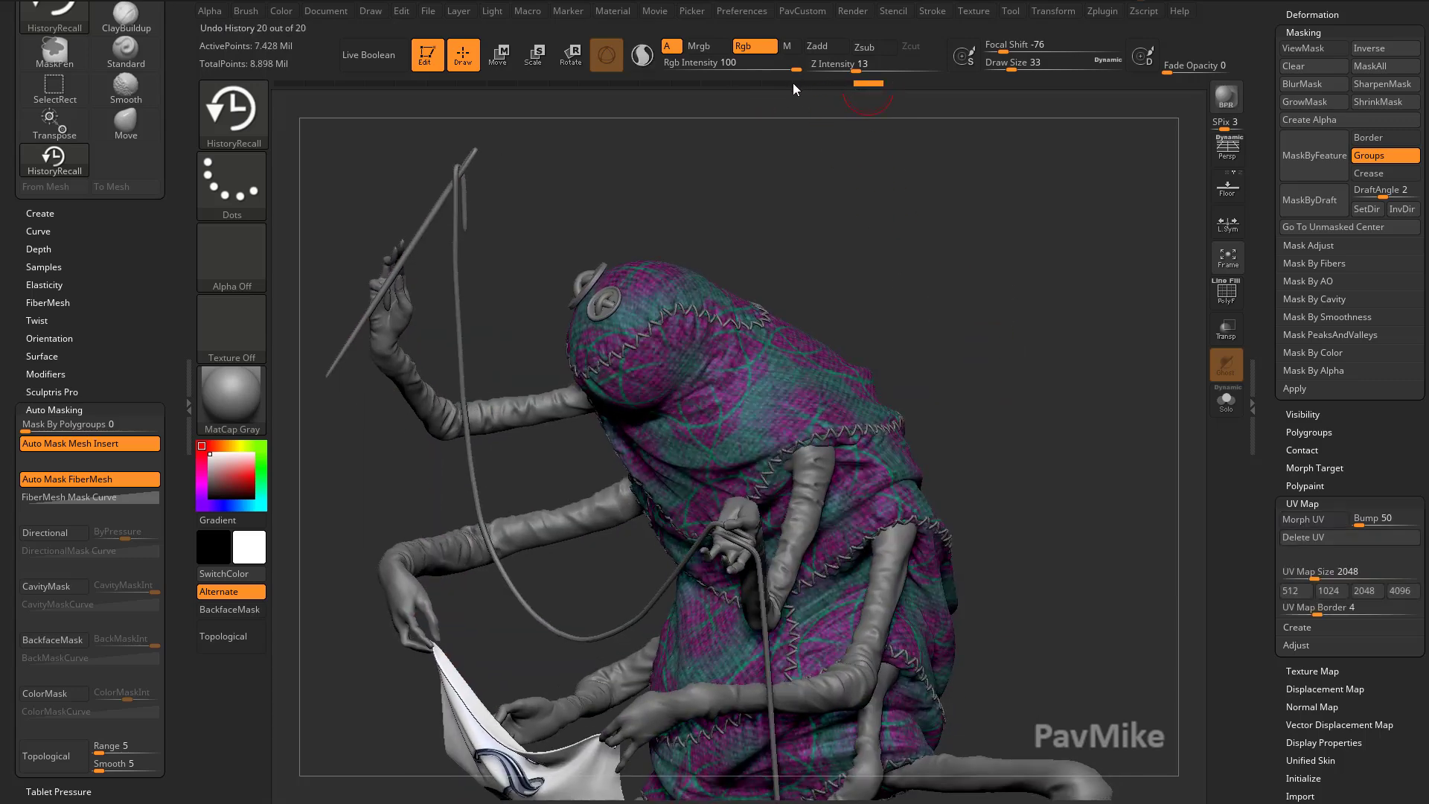
left_click_drag(794, 84, 767, 85)
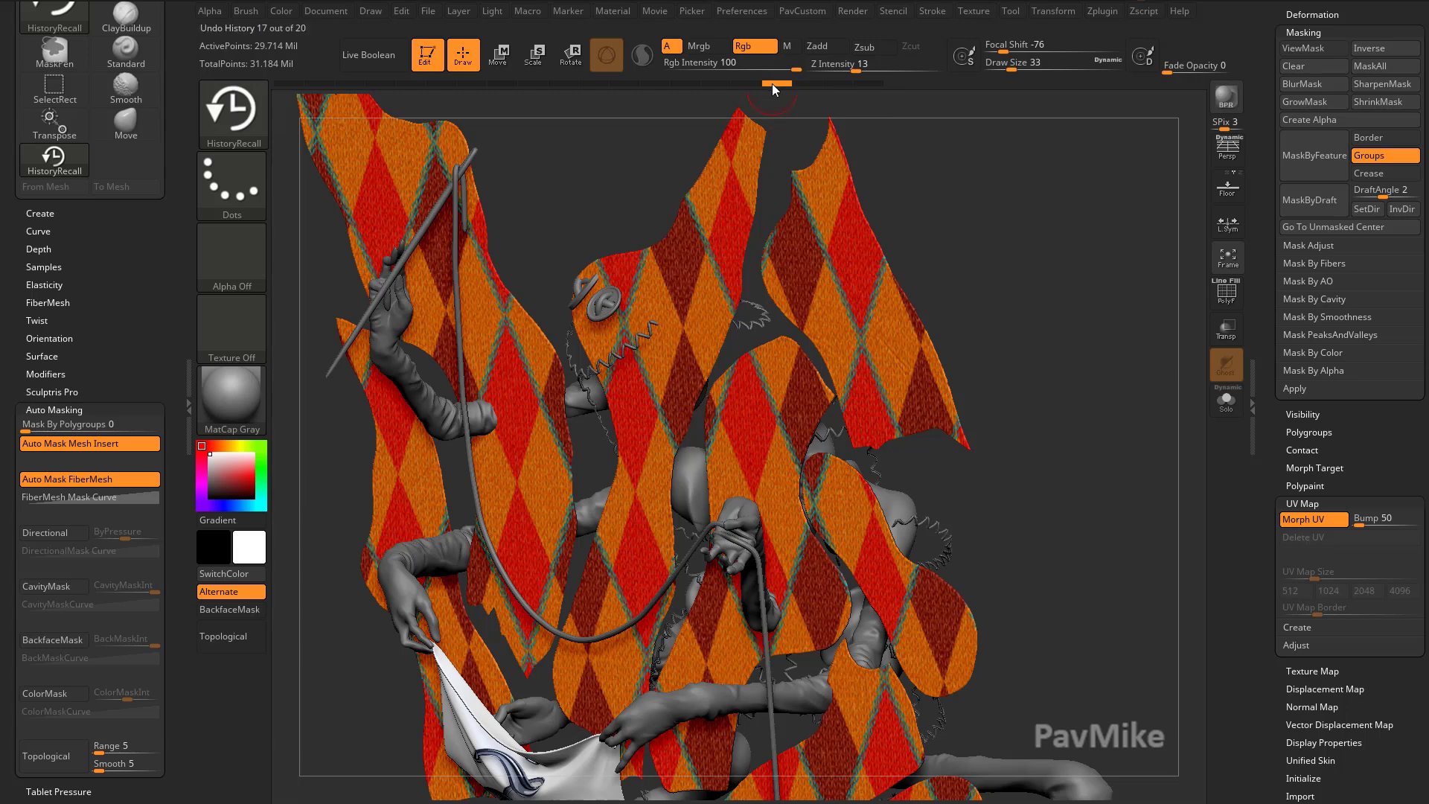
left_click(889, 83)
- Try recalling the diamond pattern onto the character's 3D head and body, and undo the strokes
left_click_drag(1051, 295, 978, 309)
mouse_move(753, 422)
left_mouse_down()
mouse_move(674, 300)
mouse_move(726, 483)
mouse_move(793, 523)
mouse_move(841, 417)
mouse_move(755, 294)
left_mouse_up()
left_click_drag(1057, 357, 902, 437)
mouse_move(856, 369)
left_mouse_down()
mouse_move(830, 387)
mouse_move(945, 428)
mouse_move(715, 272)
mouse_move(744, 253)
left_mouse_up()
left_click_drag(819, 223, 852, 310)
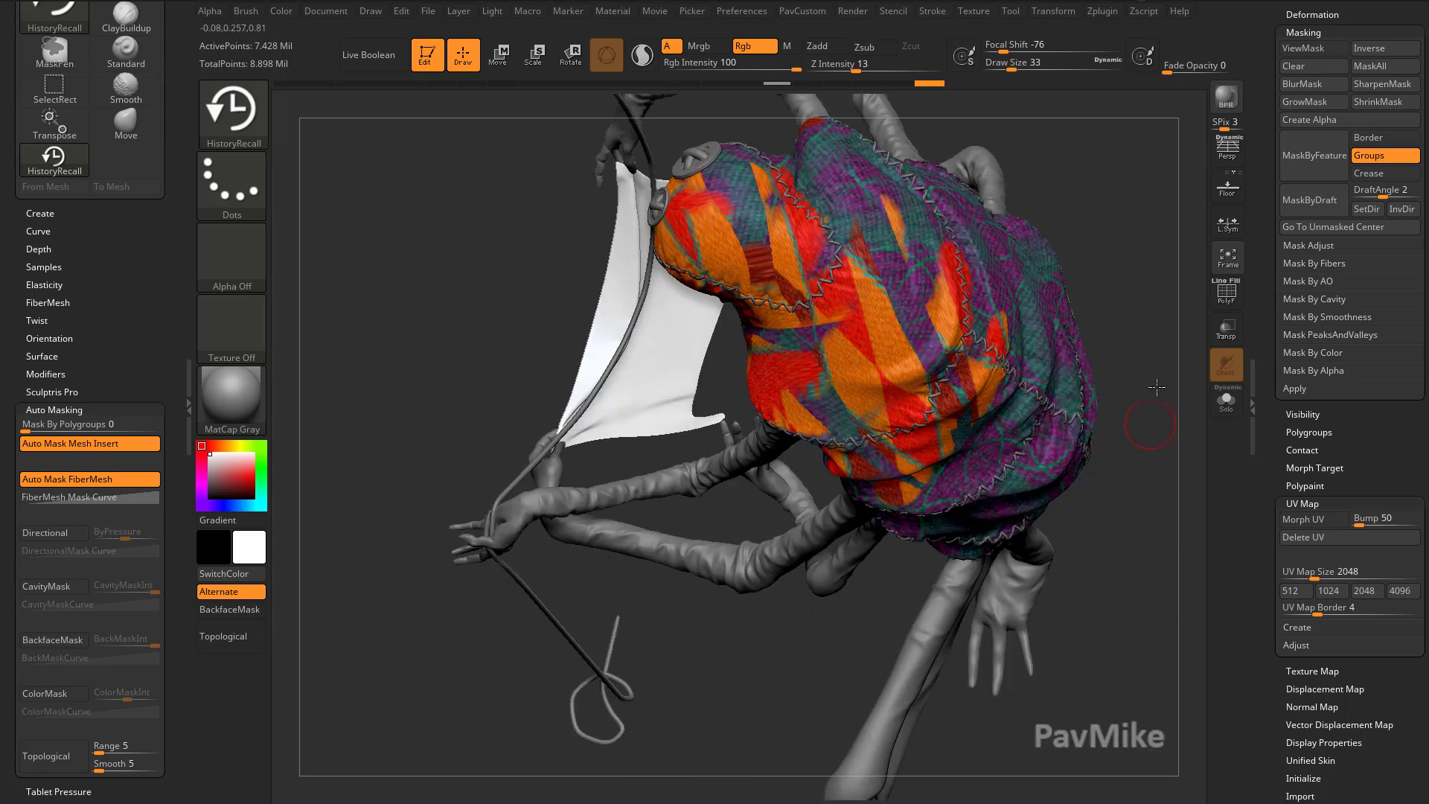
left_click_drag(1157, 387, 1007, 329)
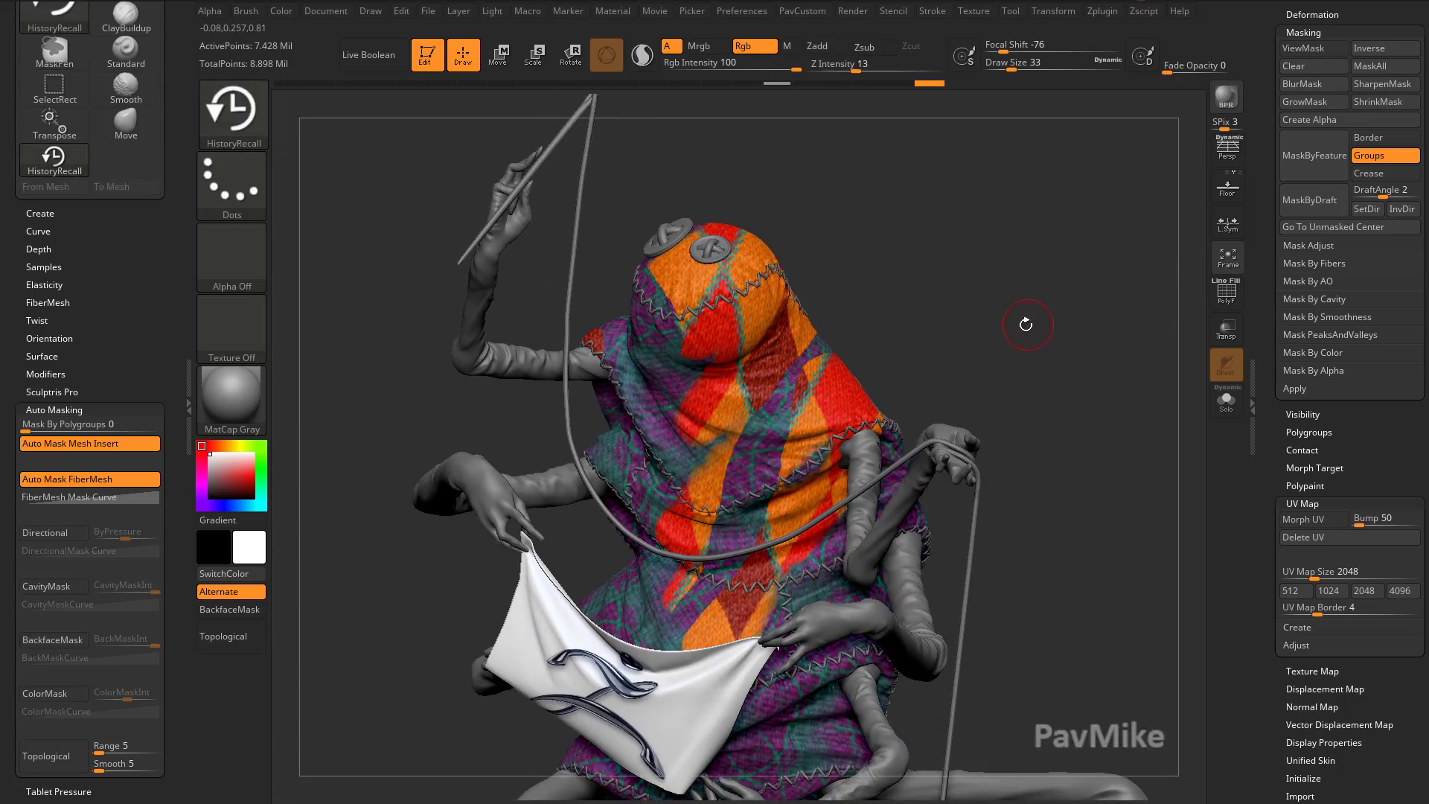
key("ctrl+z")
key("ctrl+z")
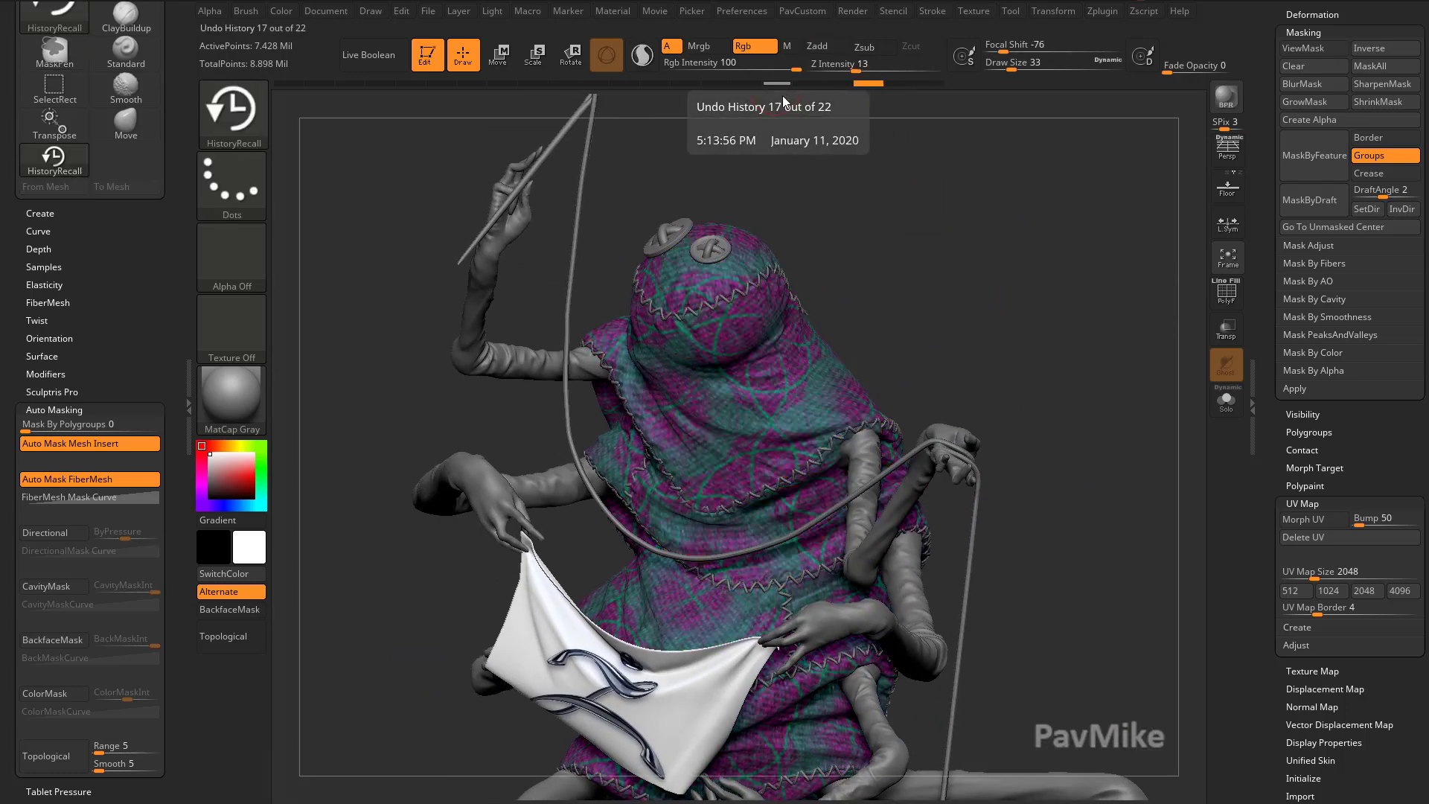
- Compare the flattened diamond state with the recalled-paint state in the undo history and return to state 20
left_click(783, 96)
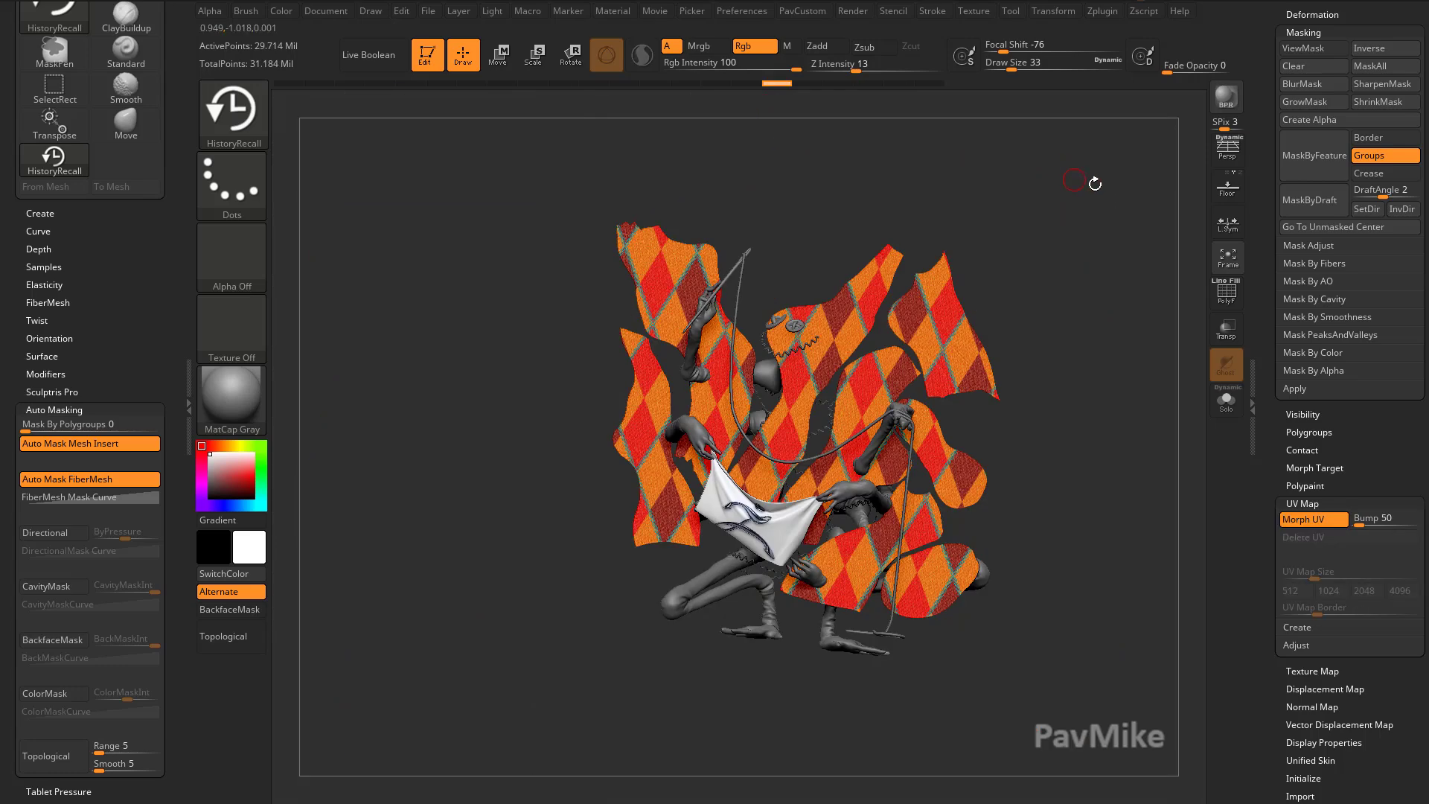
left_click_drag(1094, 183, 939, 283)
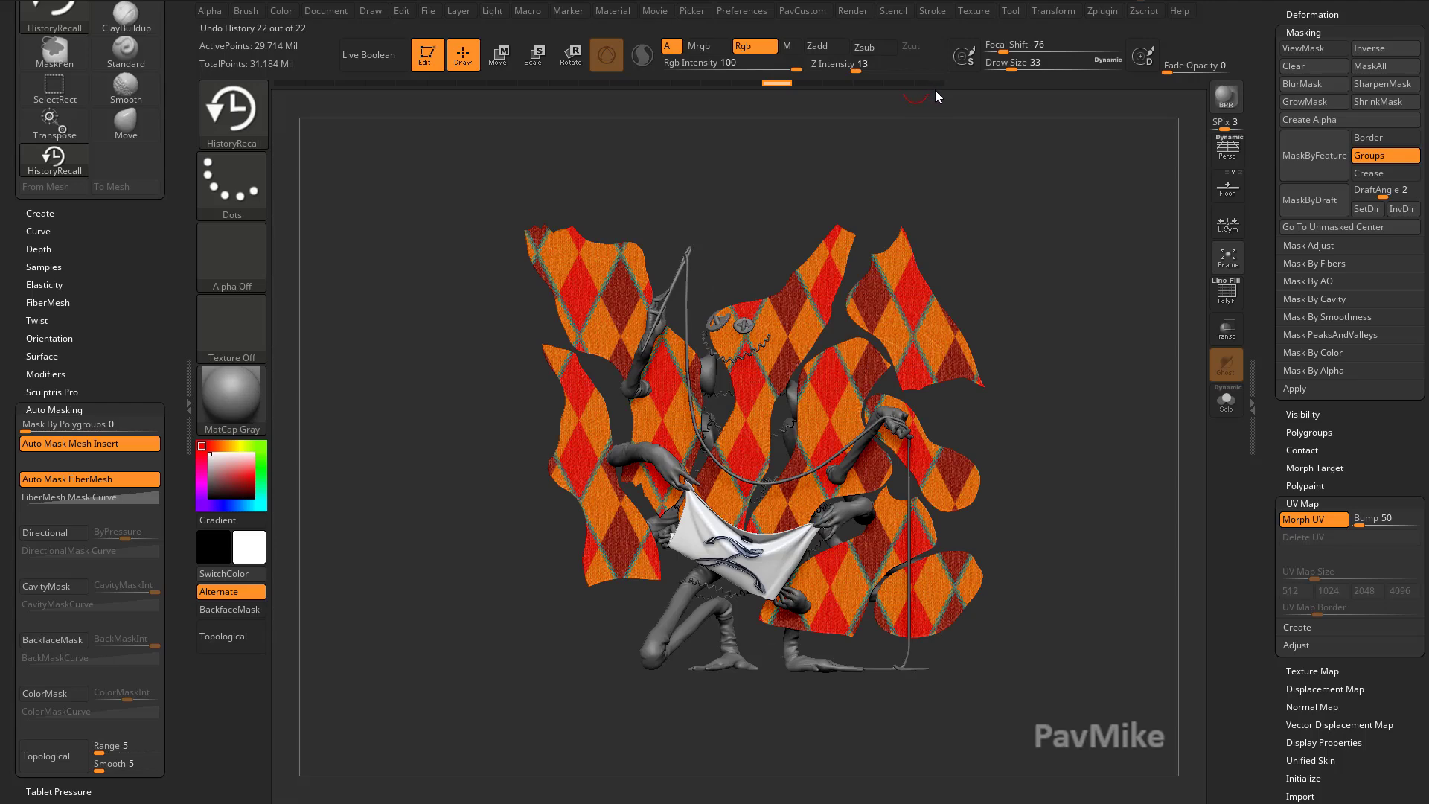
left_click(933, 86)
mouse_move(1006, 361)
left_mouse_down()
mouse_move(1015, 341)
mouse_move(994, 297)
left_mouse_up()
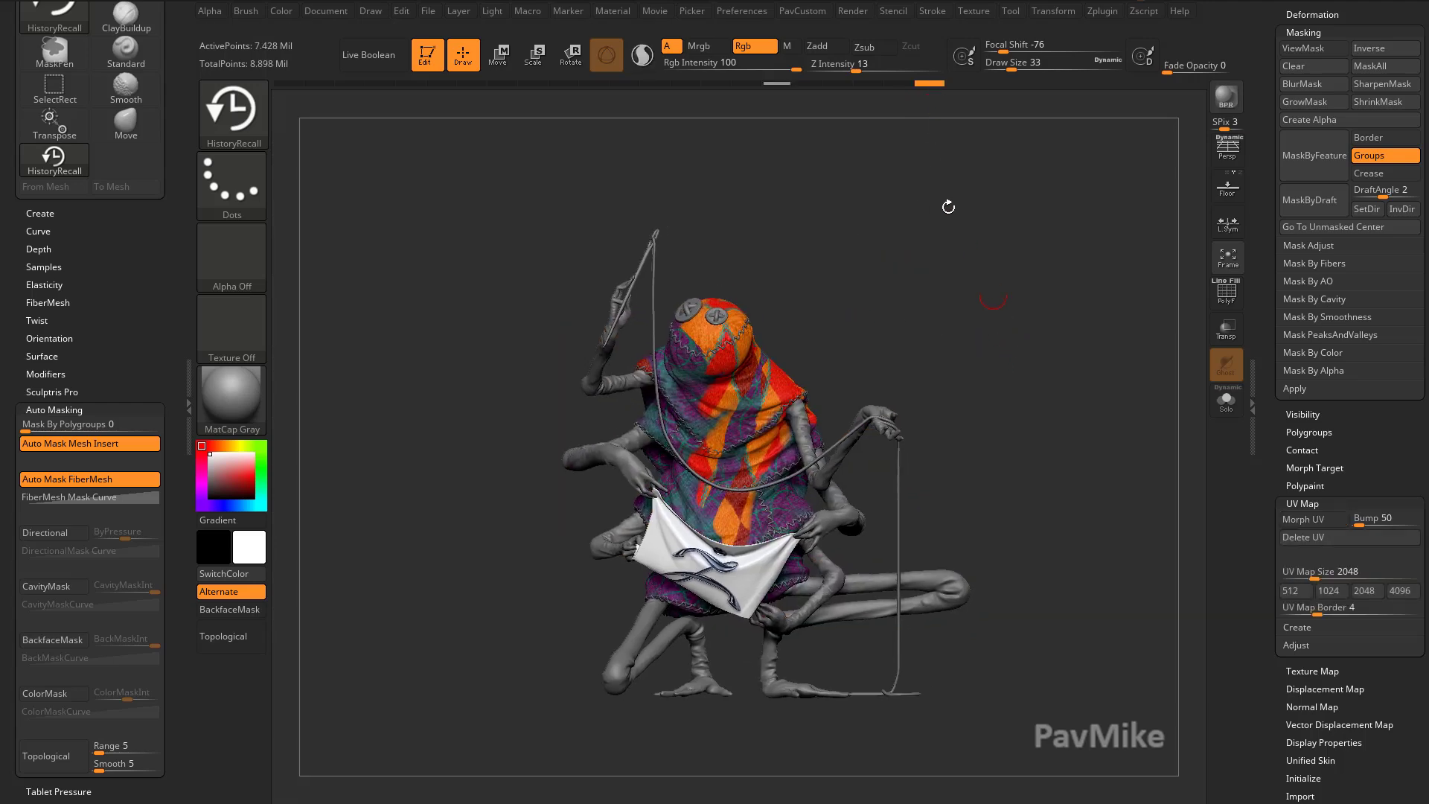
left_click(898, 85)
left_click(868, 85)
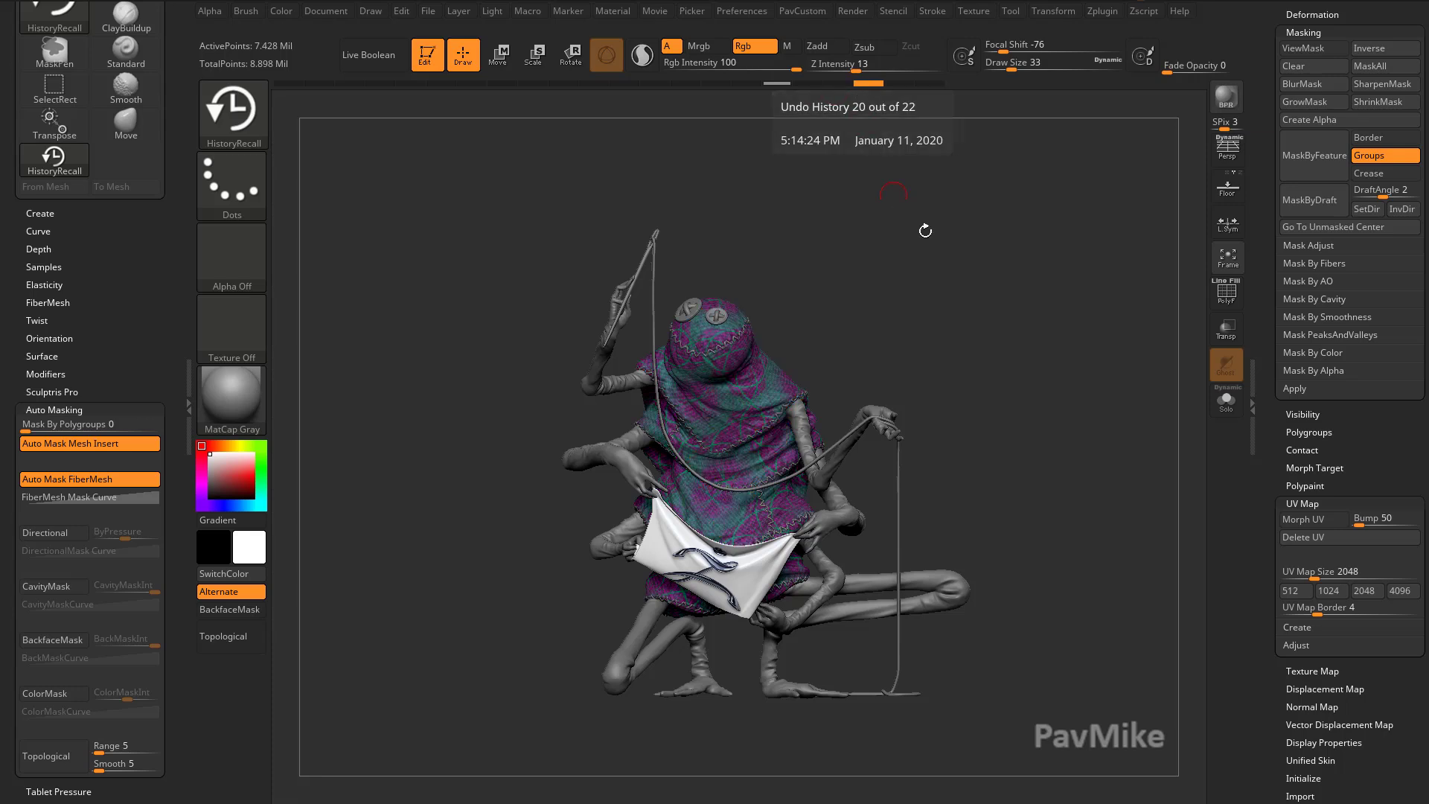
- Flatten the body with Morph UV, isolate it in Solo mode and frame it
left_click(1308, 520)
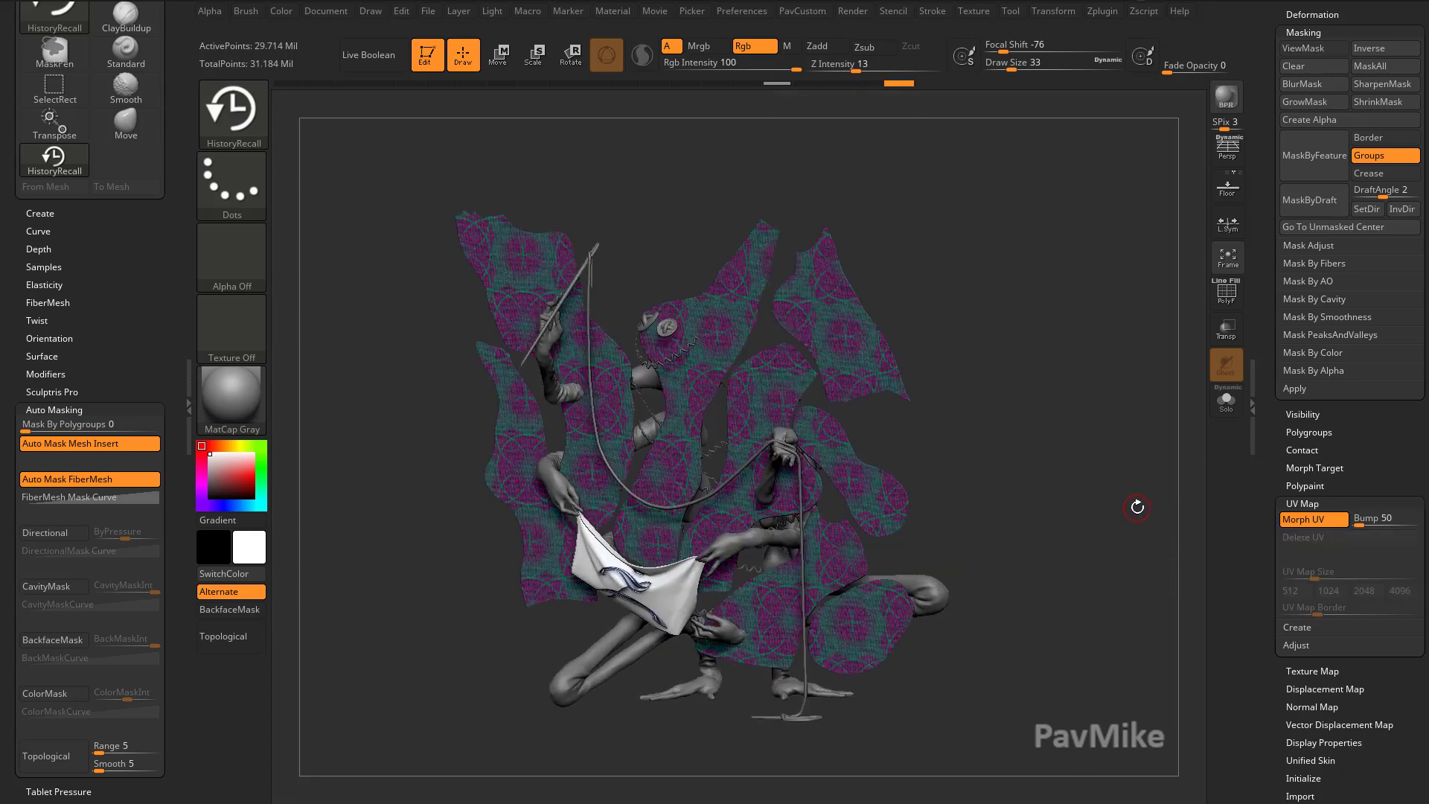
left_click(1225, 400)
key("f")
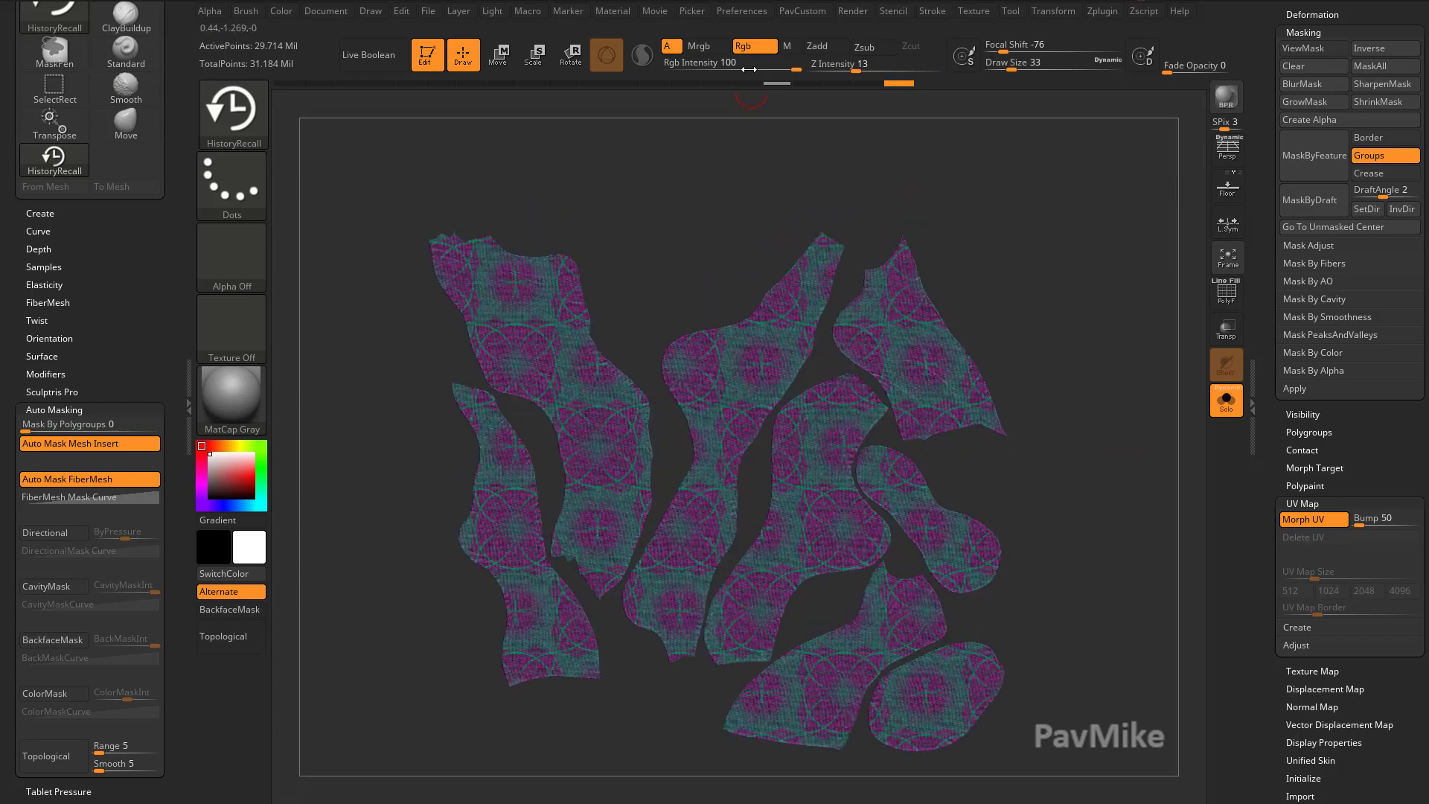
right_click_drag(776, 44, 774, 28, "alt")
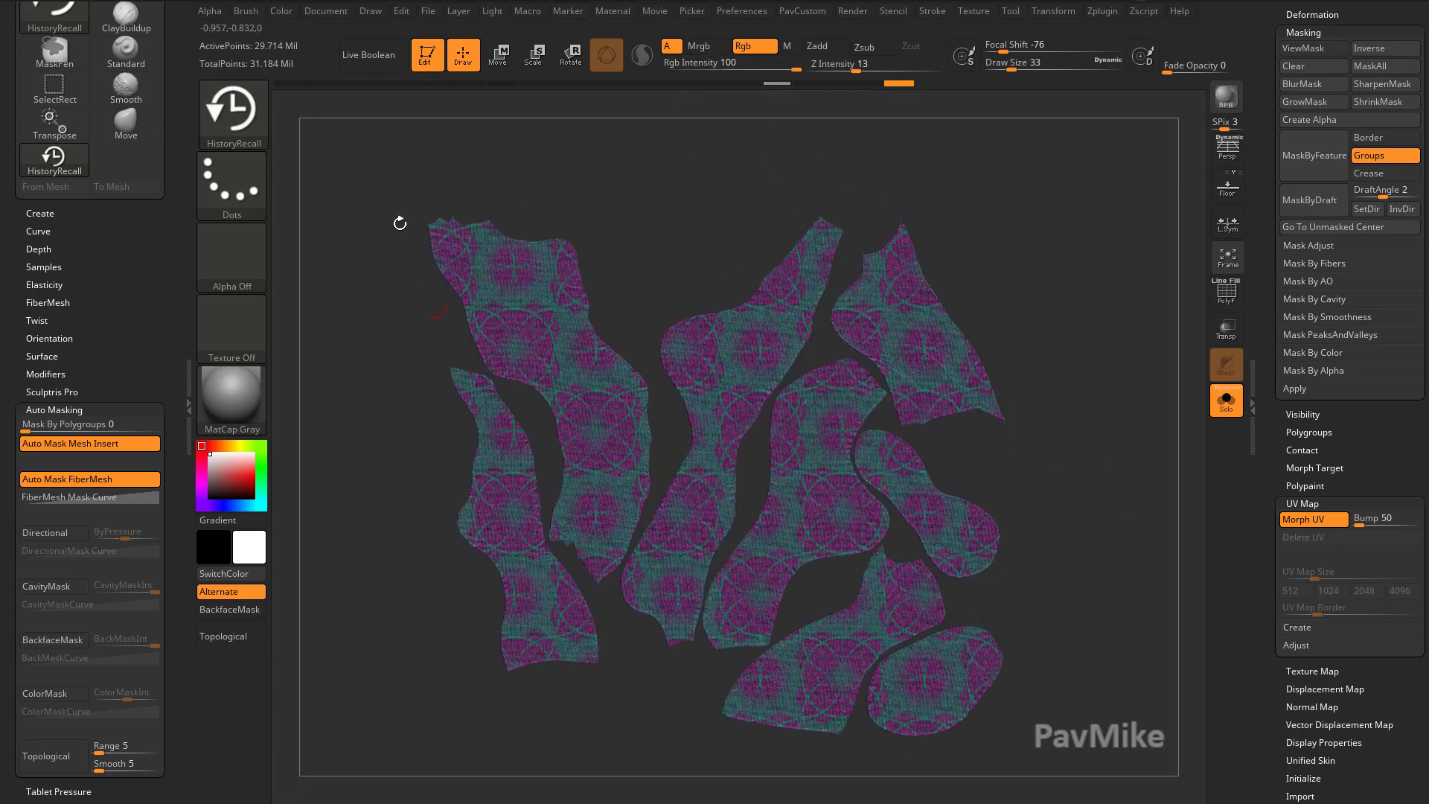
- Set Mask By Polygroups to 100, recall the diamond pattern onto three body patches at draw size 71, and reduce the size to 18
mouse_move(698, 340)
left_mouse_down()
mouse_move(674, 342)
mouse_move(722, 328)
mouse_move(837, 219)
mouse_move(793, 331)
mouse_move(733, 380)
mouse_move(782, 365)
mouse_move(725, 369)
mouse_move(704, 396)
left_mouse_up()
left_click_drag(153, 409, 201, 440)
key("s")
left_click_drag(766, 434, 777, 434)
mouse_move(718, 446)
left_mouse_down()
mouse_move(700, 554)
mouse_move(646, 569)
mouse_move(689, 370)
left_mouse_up()
mouse_move(890, 463)
left_mouse_down()
mouse_move(916, 494)
mouse_move(996, 526)
left_mouse_up()
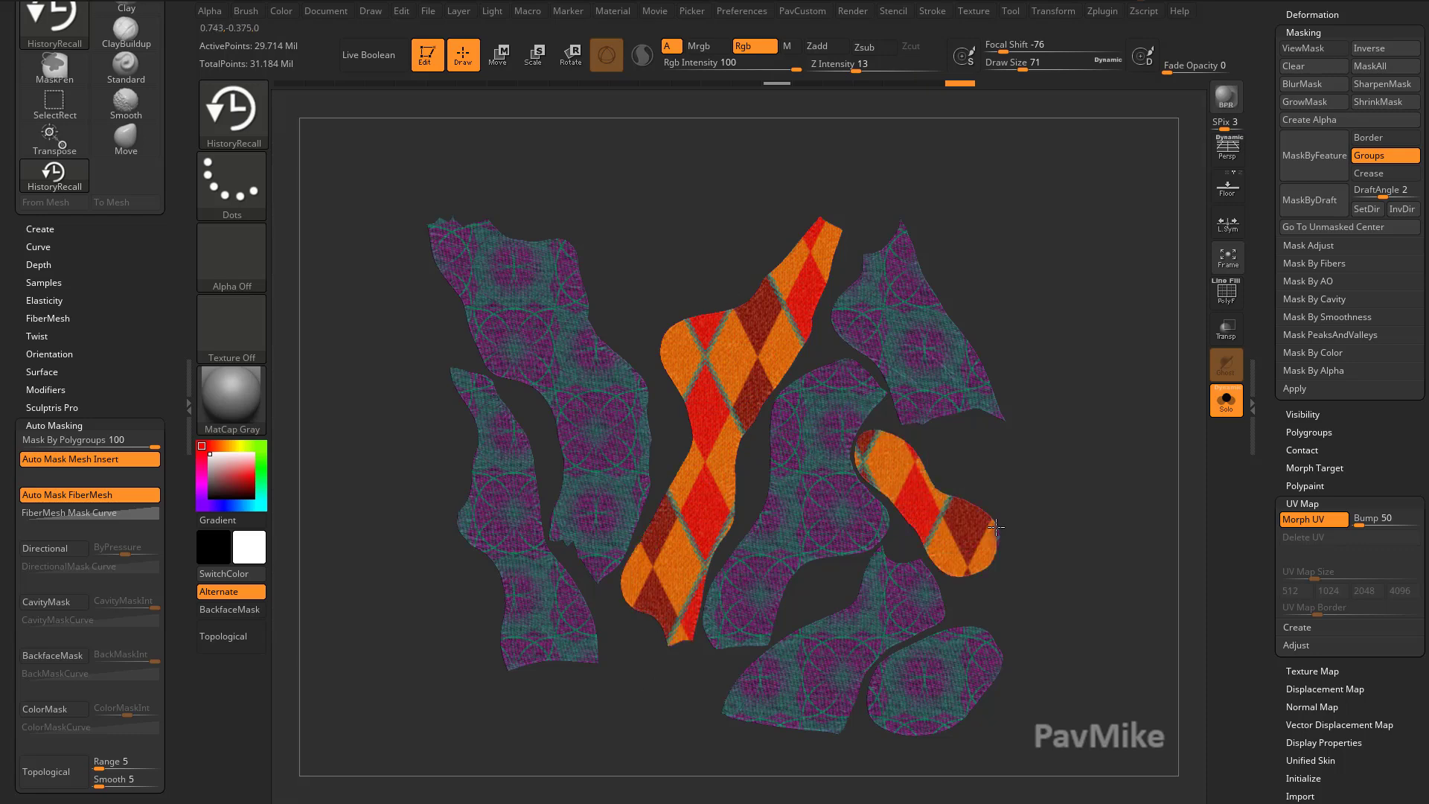
mouse_move(522, 560)
left_mouse_down()
mouse_move(566, 618)
mouse_move(465, 394)
left_mouse_up()
key("s")
left_click_drag(1068, 367, 1050, 368)
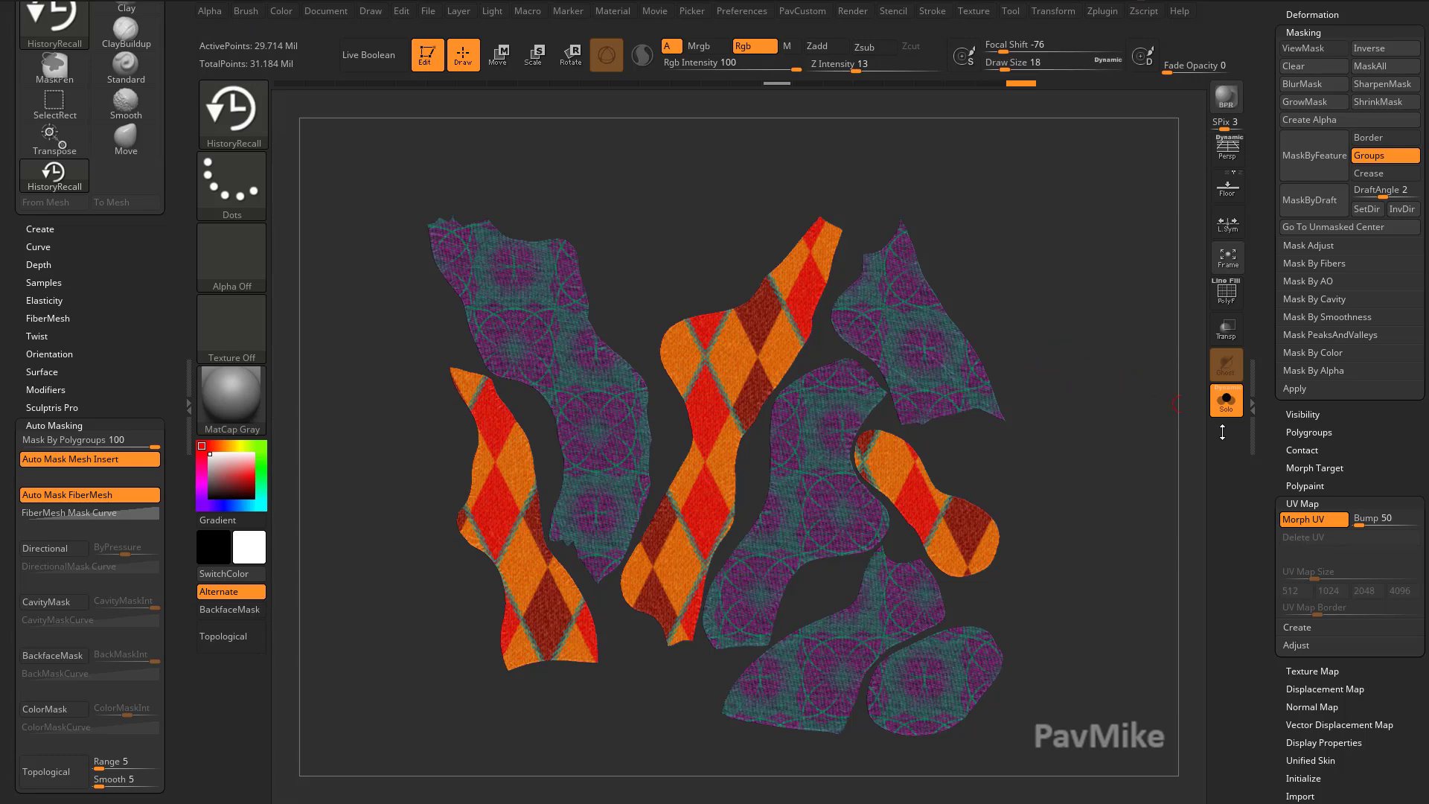
- Return the flattened body to its 3D form and set the history state with the purple-and-teal circle pattern as the recall source
key("ctrl+u")
left_click_drag(1070, 506, 1030, 149)
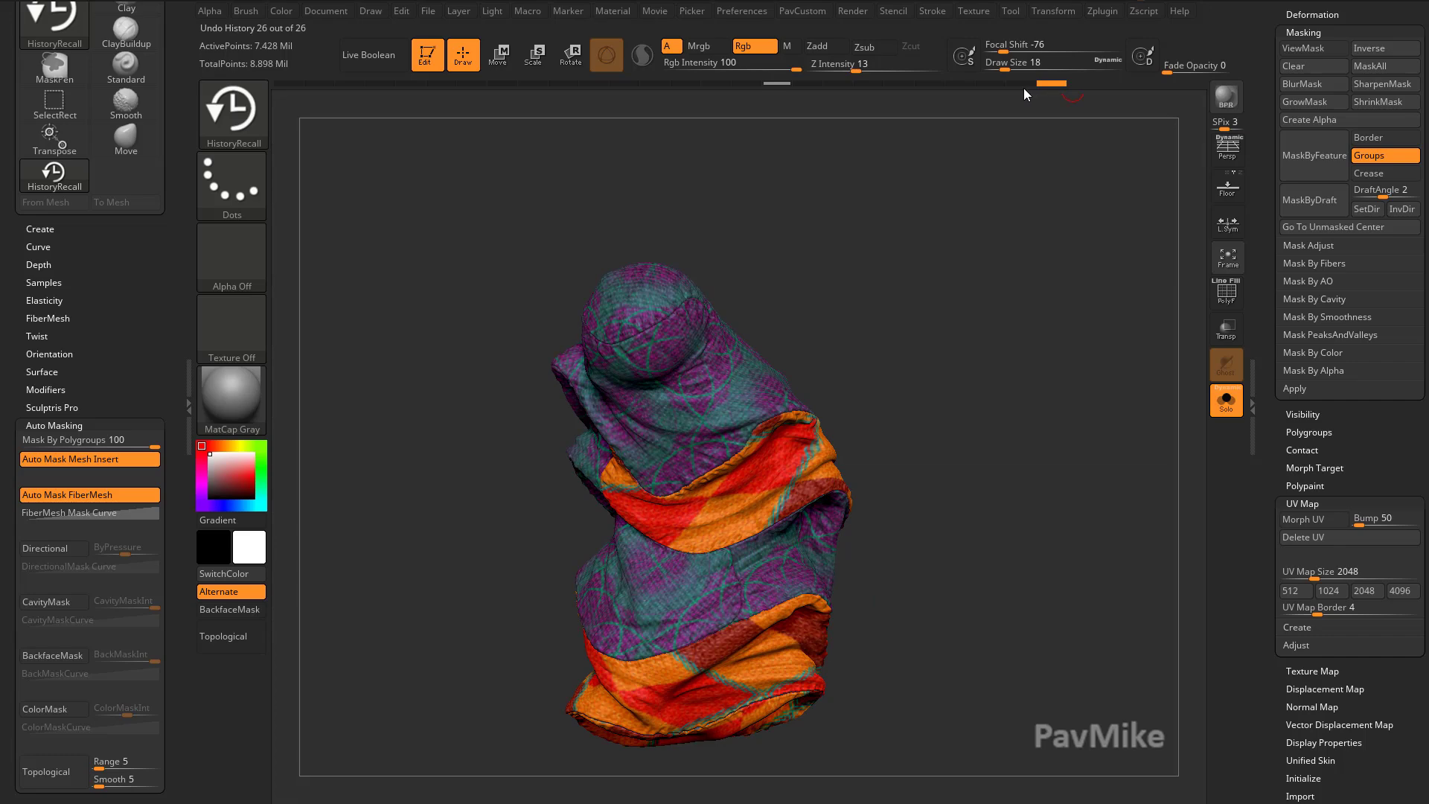
left_click_drag(1024, 88, 866, 83)
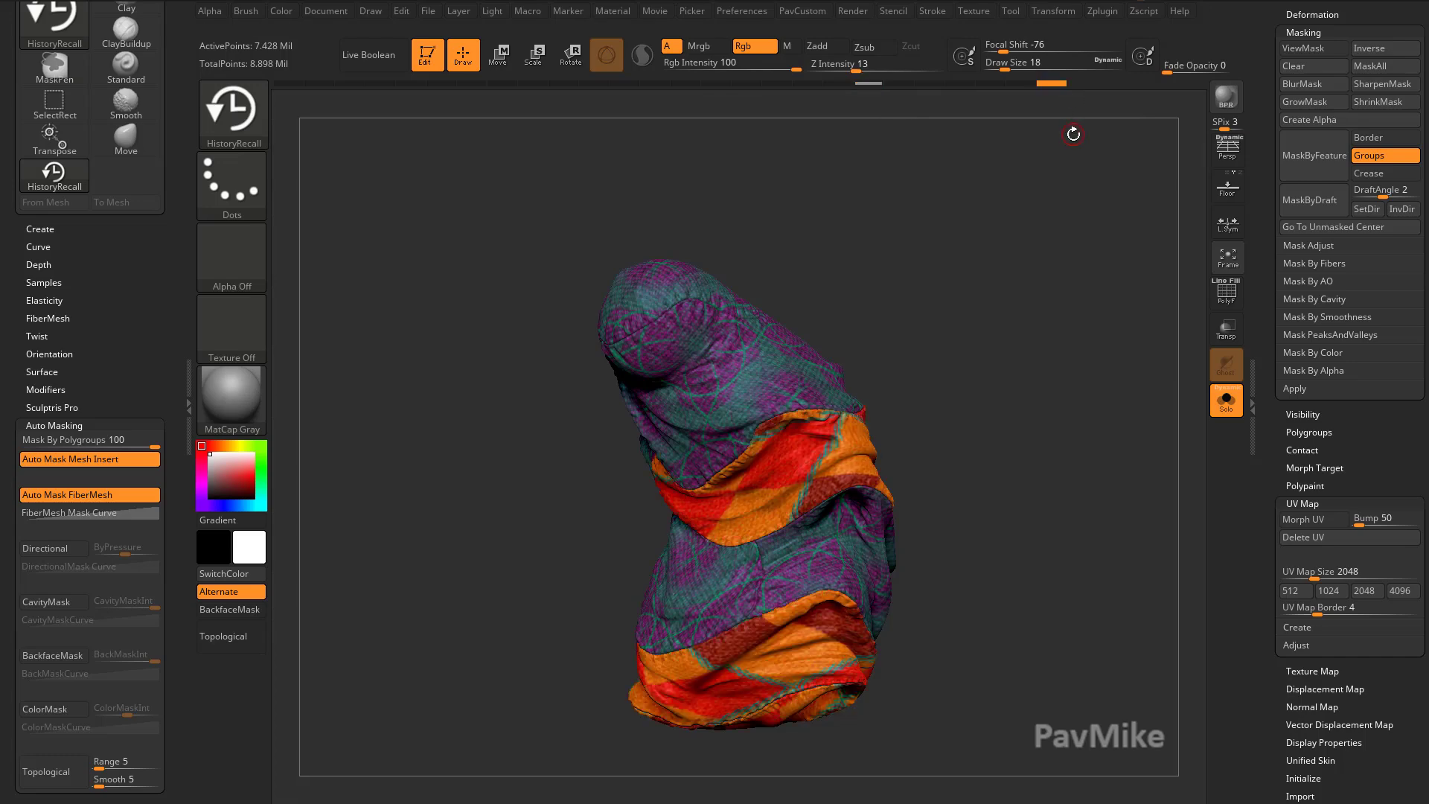
mouse_move(609, 456)
left_mouse_down()
mouse_move(1038, 279)
mouse_move(882, 65)
left_mouse_up()
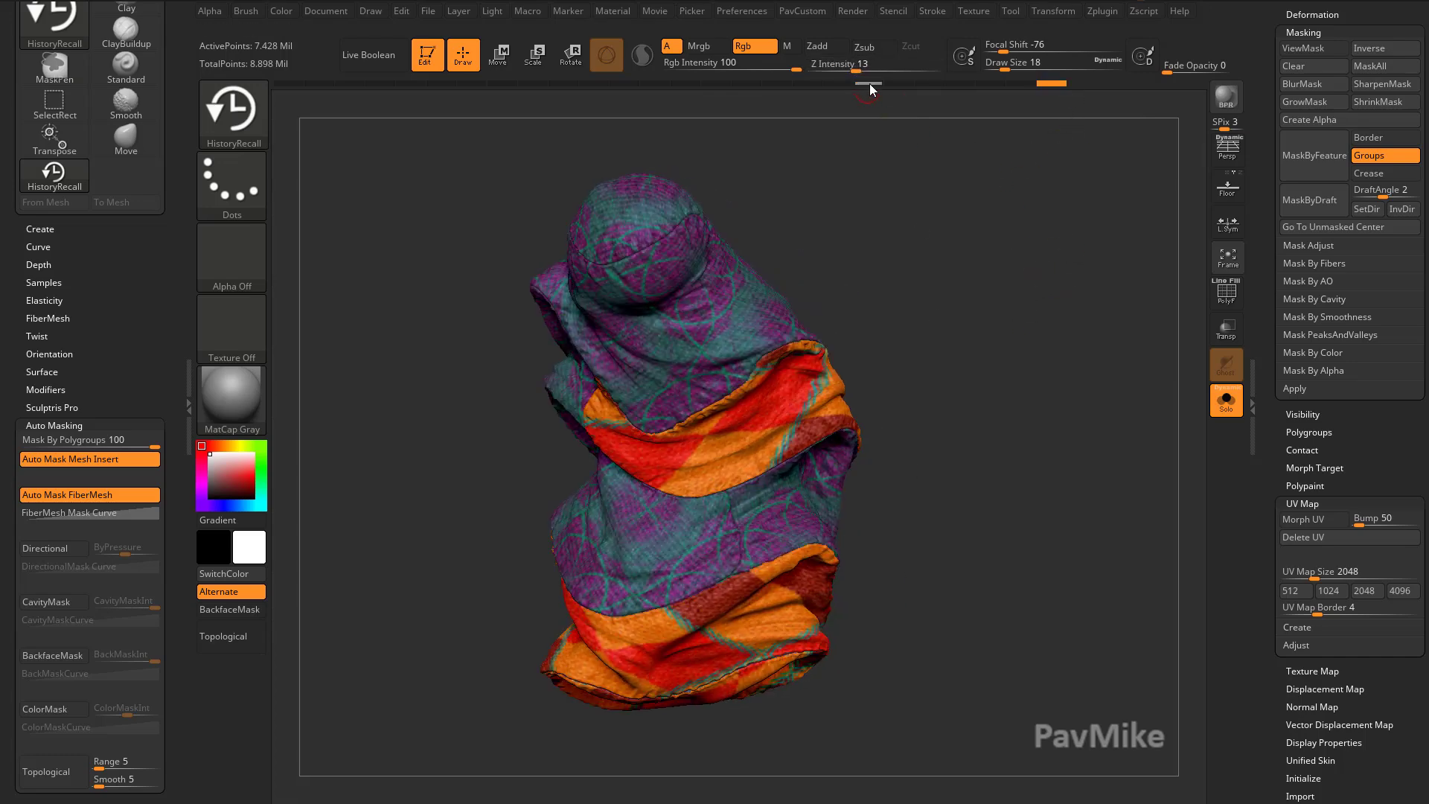
left_click_drag(870, 122, 725, 360)
left_click_drag(968, 395, 1040, 375)
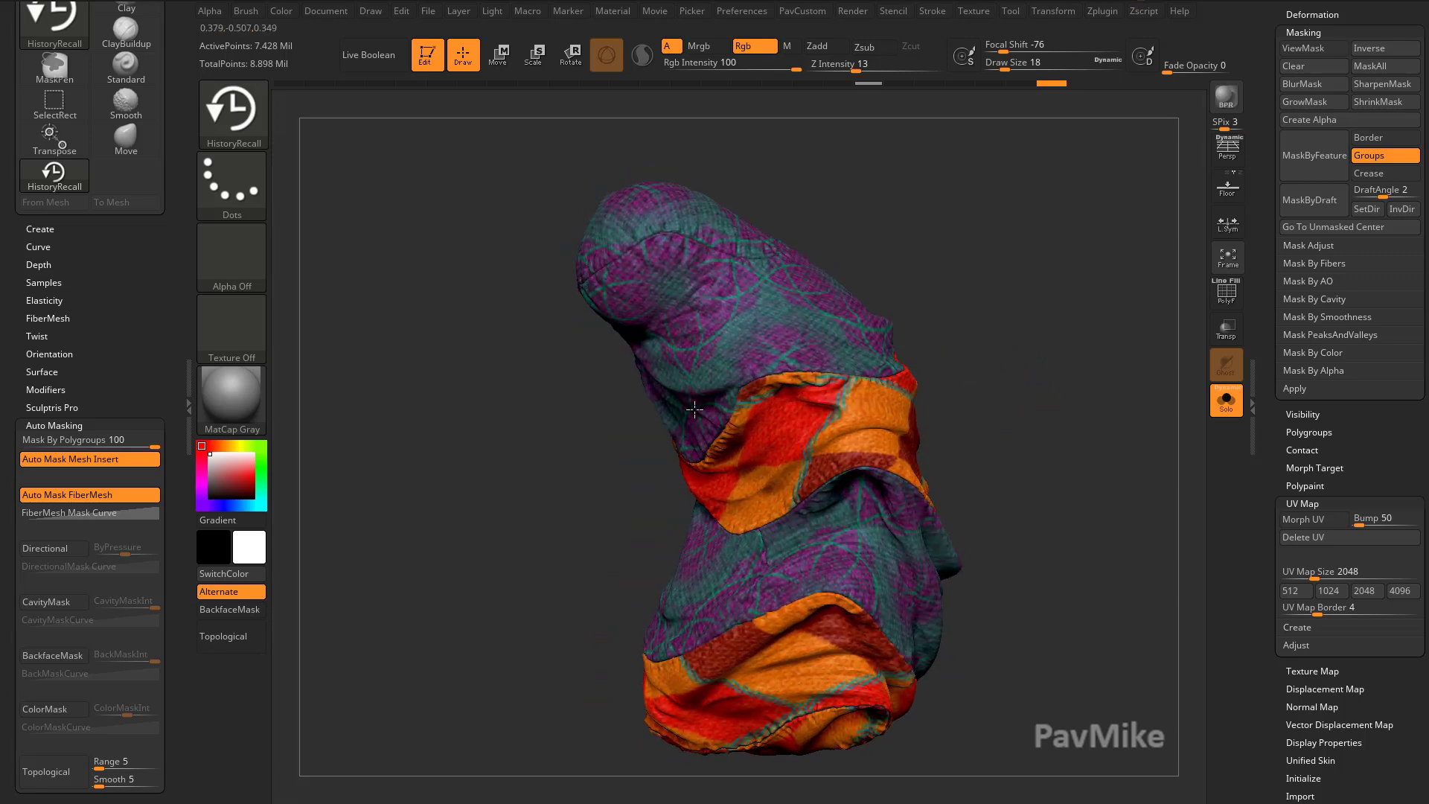
- Recall the circle pattern over the upper diamond band of the 3D body at draw size 33 and set Mask By Polygroups to 0
left_click_drag(391, 165, 418, 174)
key("s")
mouse_move(789, 408)
left_mouse_down()
mouse_move(771, 431)
mouse_move(826, 445)
mouse_move(861, 474)
left_mouse_up()
mouse_move(1020, 447)
left_mouse_down()
mouse_move(1072, 439)
mouse_move(1102, 476)
left_mouse_up()
mouse_move(940, 409)
left_mouse_down()
mouse_move(926, 376)
mouse_move(913, 497)
mouse_move(1038, 454)
left_mouse_up()
mouse_move(824, 597)
left_mouse_down()
mouse_move(1043, 376)
mouse_move(1098, 395)
left_mouse_up()
mouse_move(893, 457)
left_mouse_down()
mouse_move(822, 493)
mouse_move(869, 394)
left_mouse_up()
left_click_drag(1069, 375, 967, 501)
left_click(23, 441)
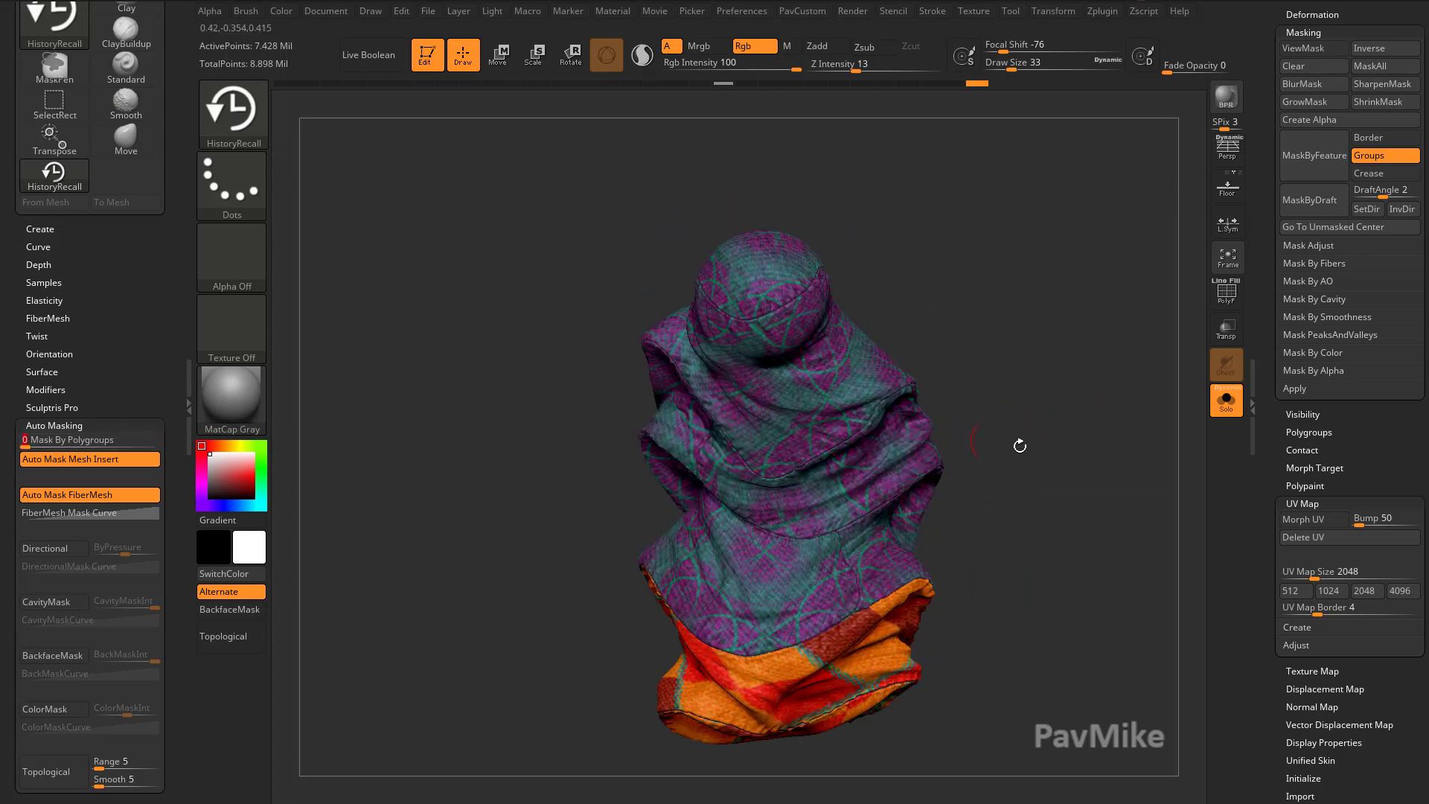
left_click_drag(1018, 444, 1050, 448, "alt")
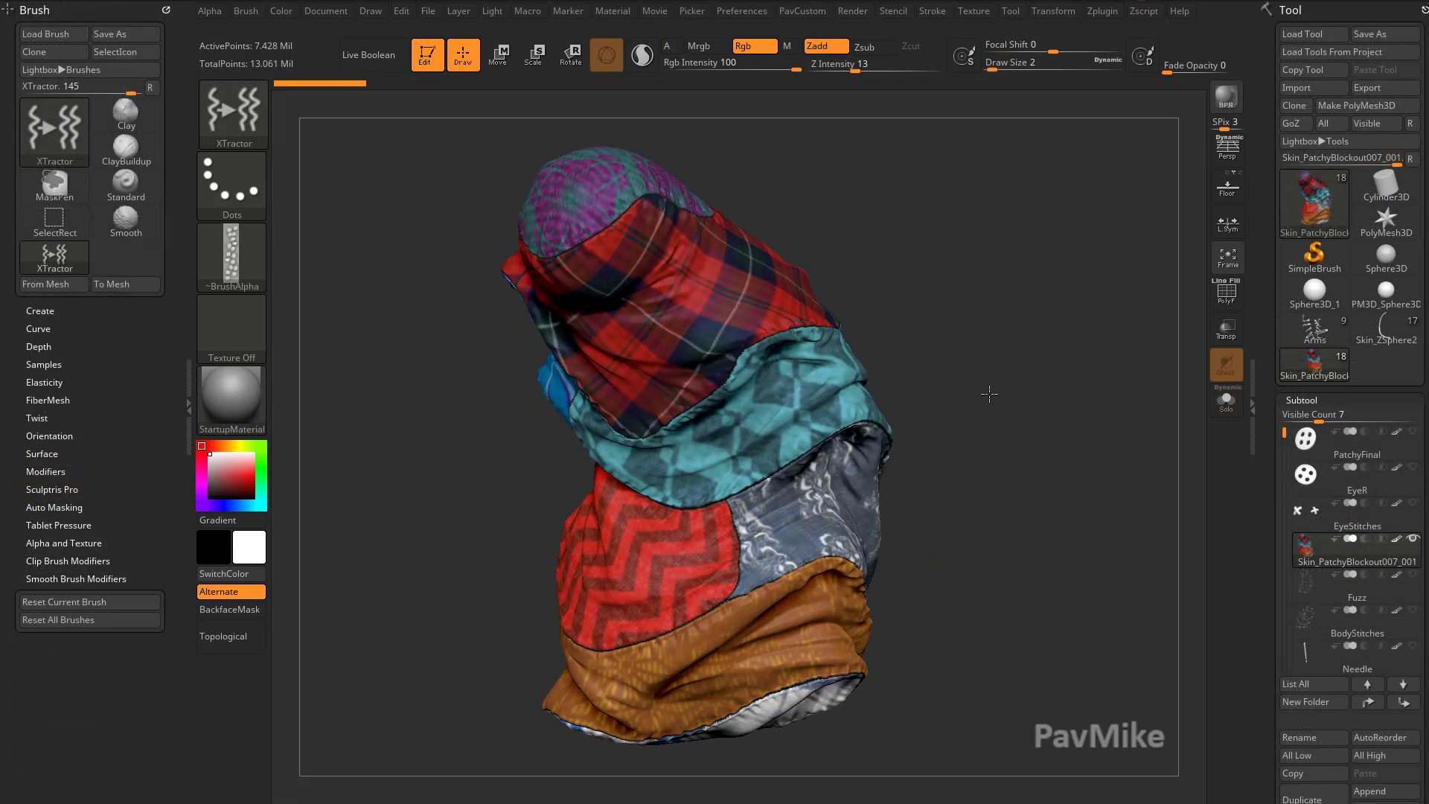
- Set the draw size to 7 and create a new texture map from the patchwork body's polypaint
left_click_drag(989, 393, 937, 360)
key("s")
left_click_drag(983, 430, 989, 430)
left_click_drag(996, 434, 765, 375)
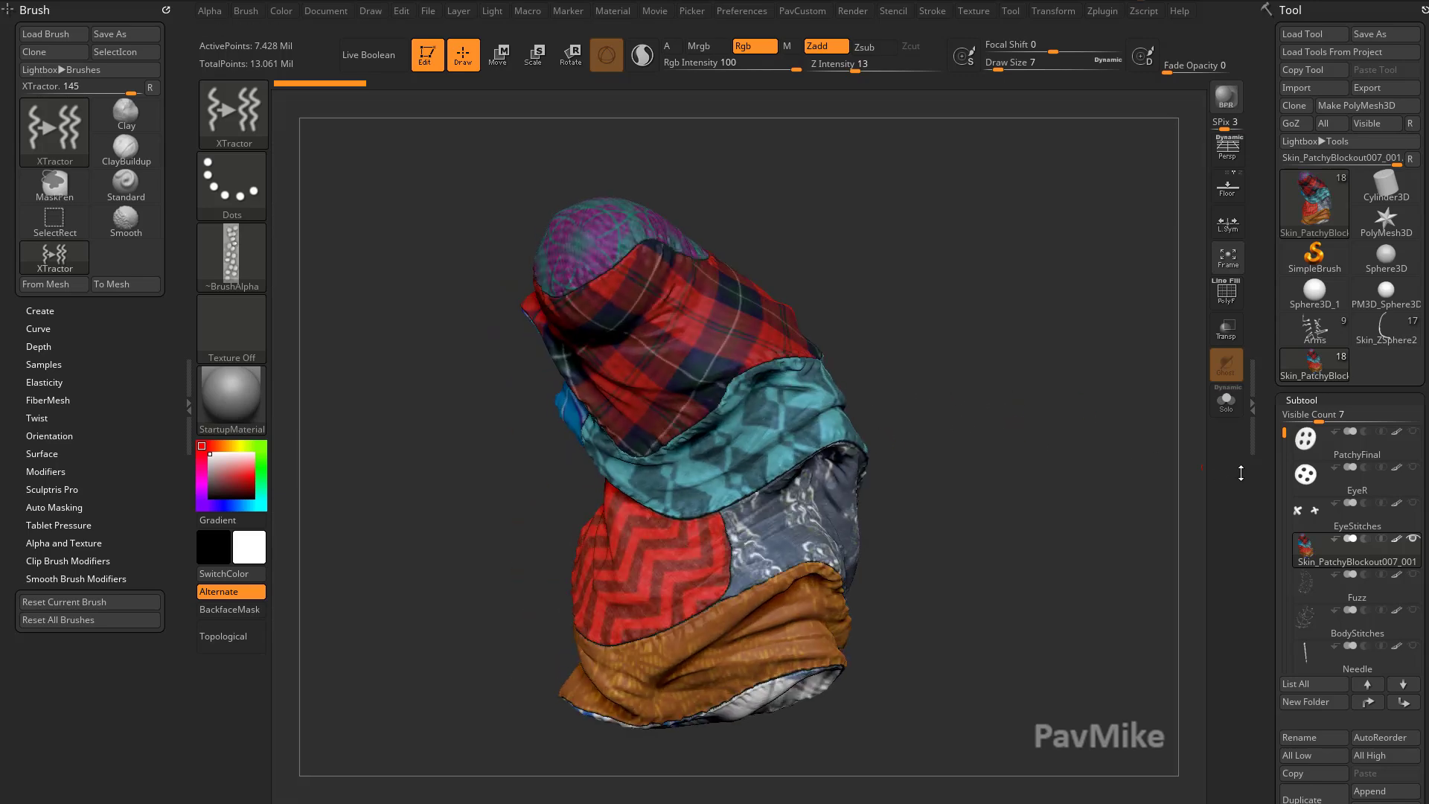
left_click_drag(1265, 455, 1296, 324)
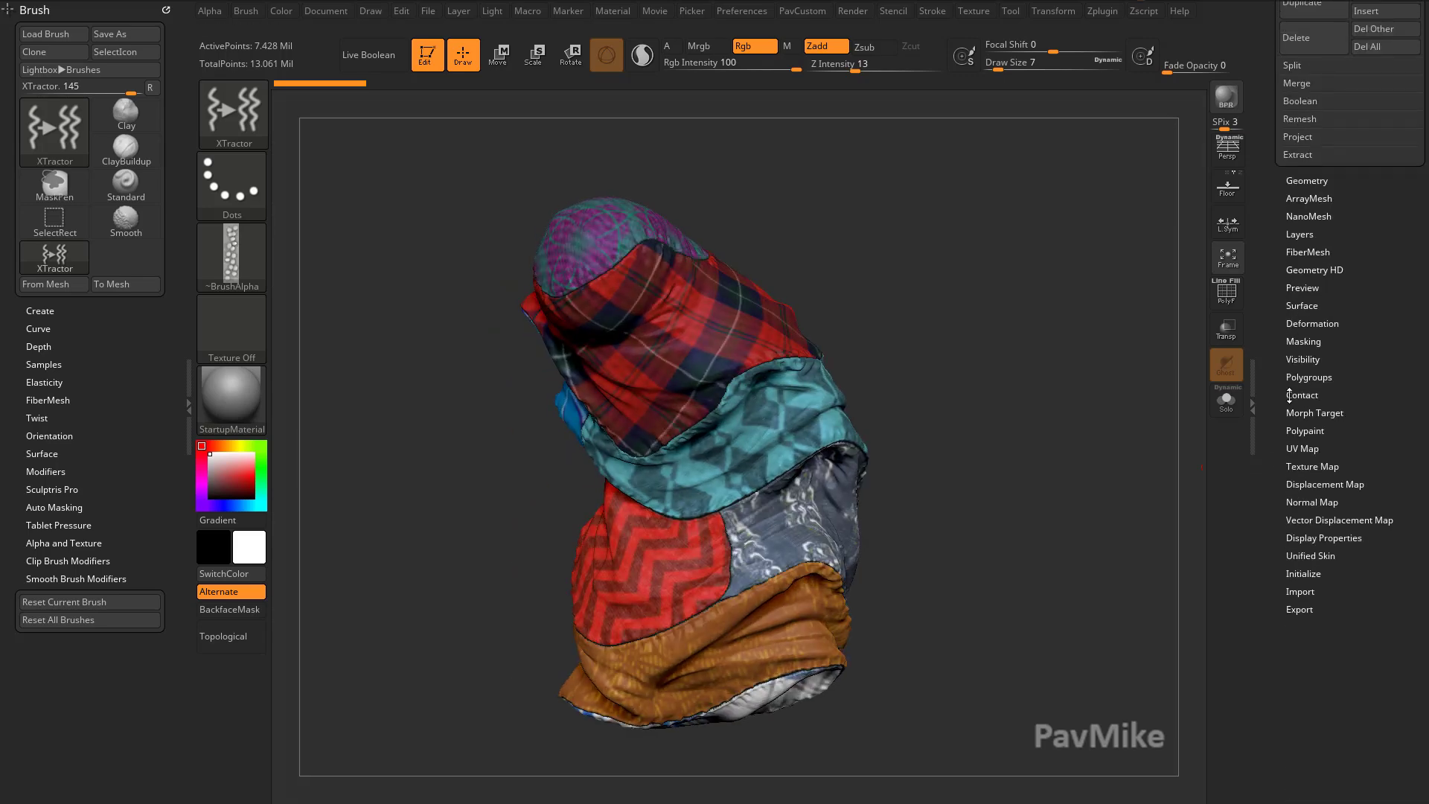
left_click(1312, 466)
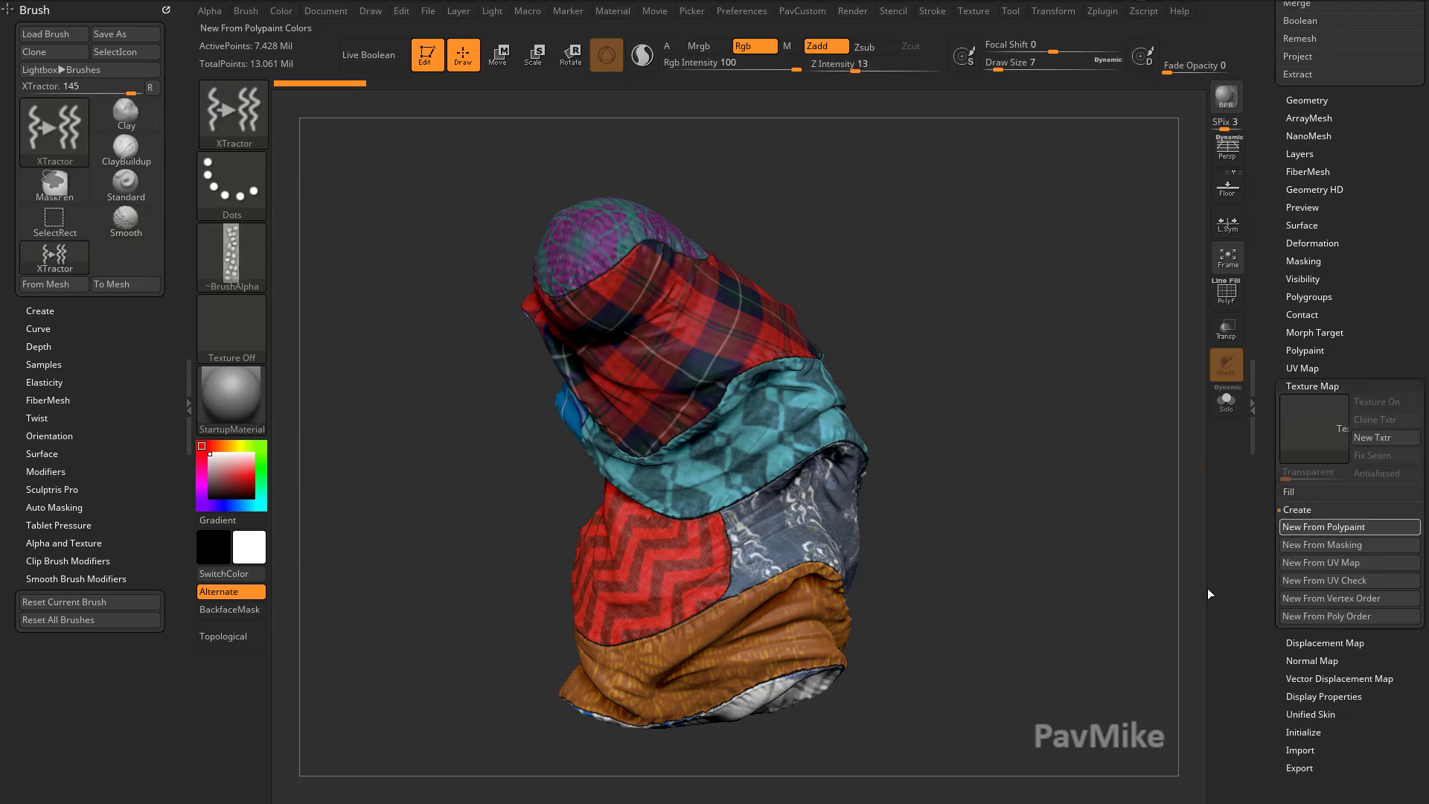
mouse_move(1311, 439)
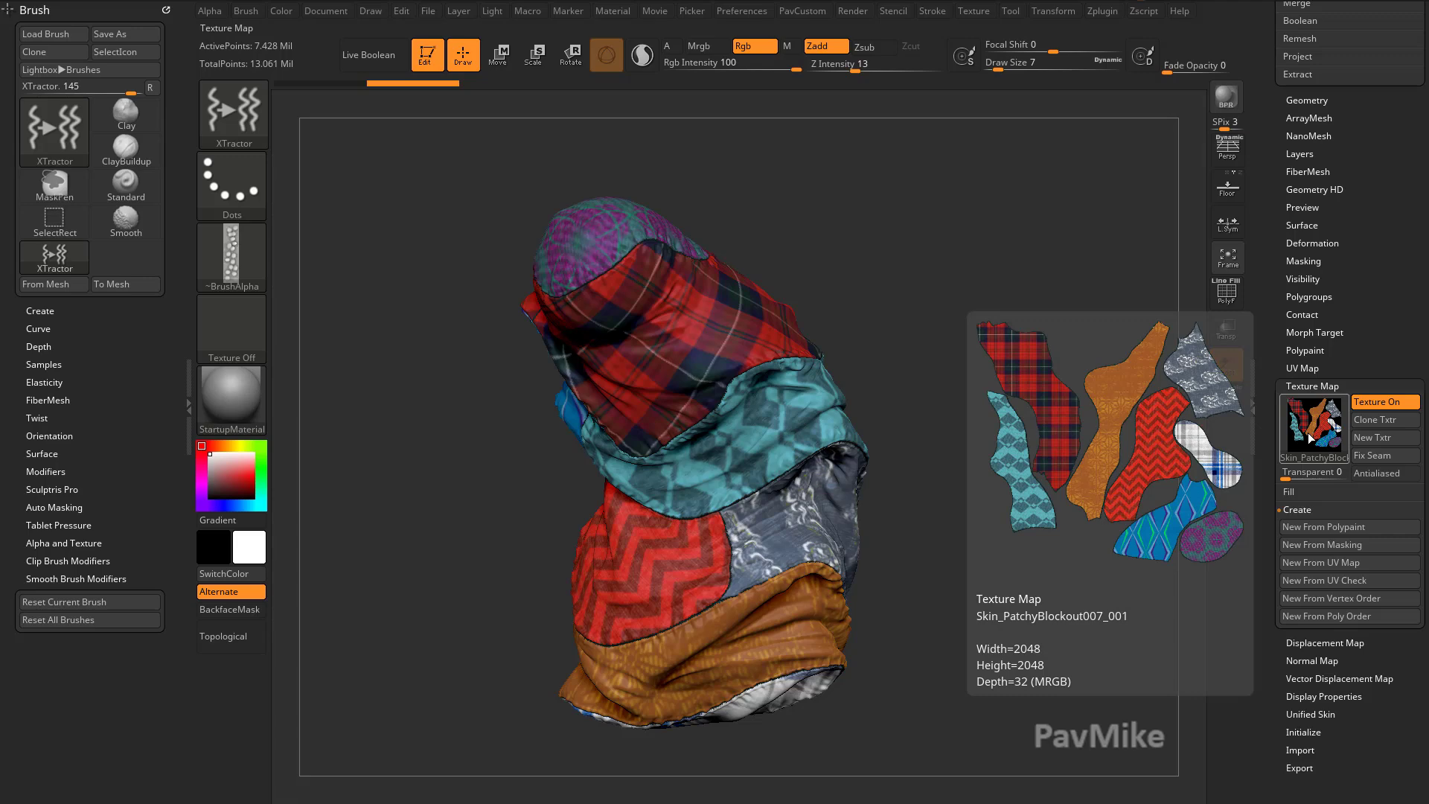
- Check the body's UV map size and the available size presets
left_click(1302, 368)
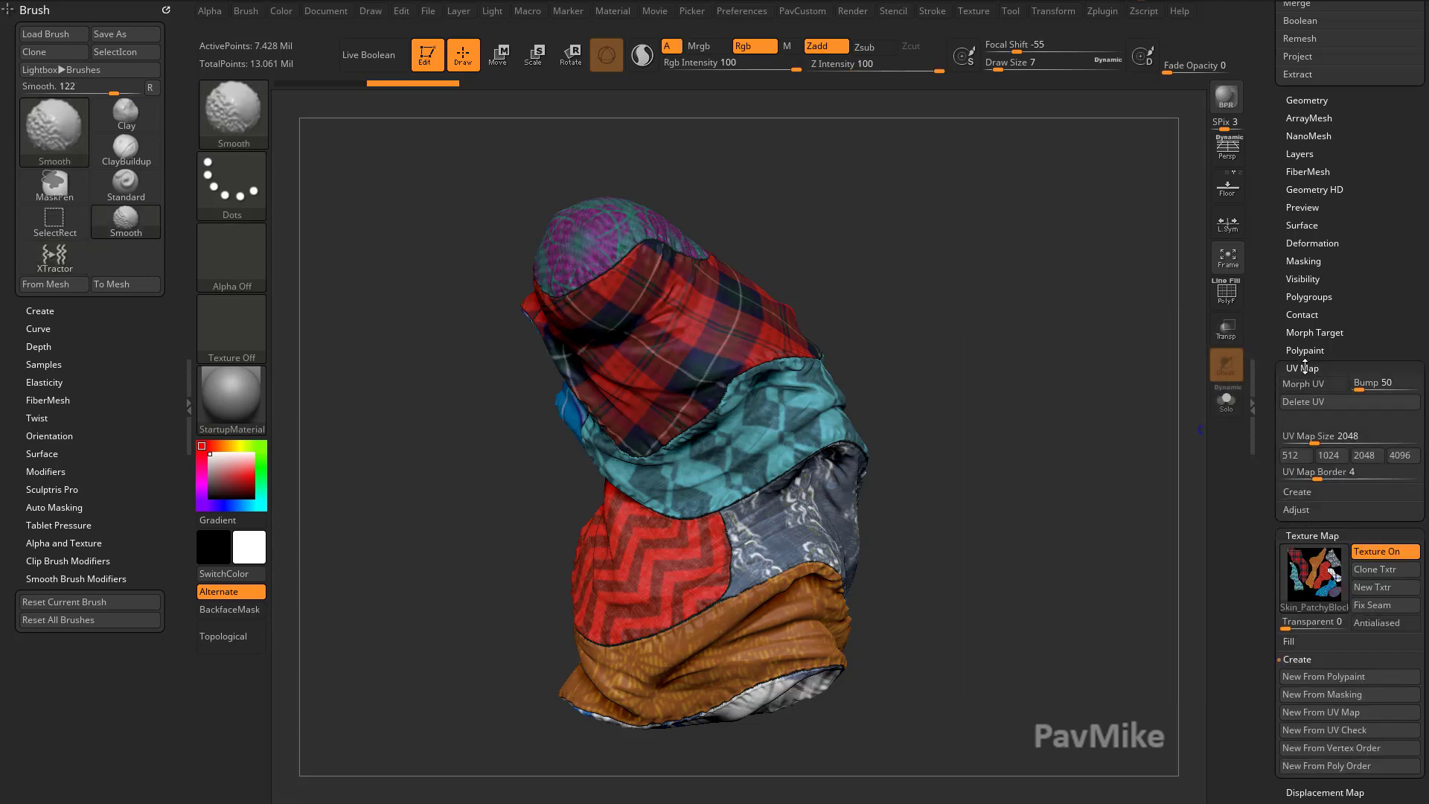
left_click(1314, 442)
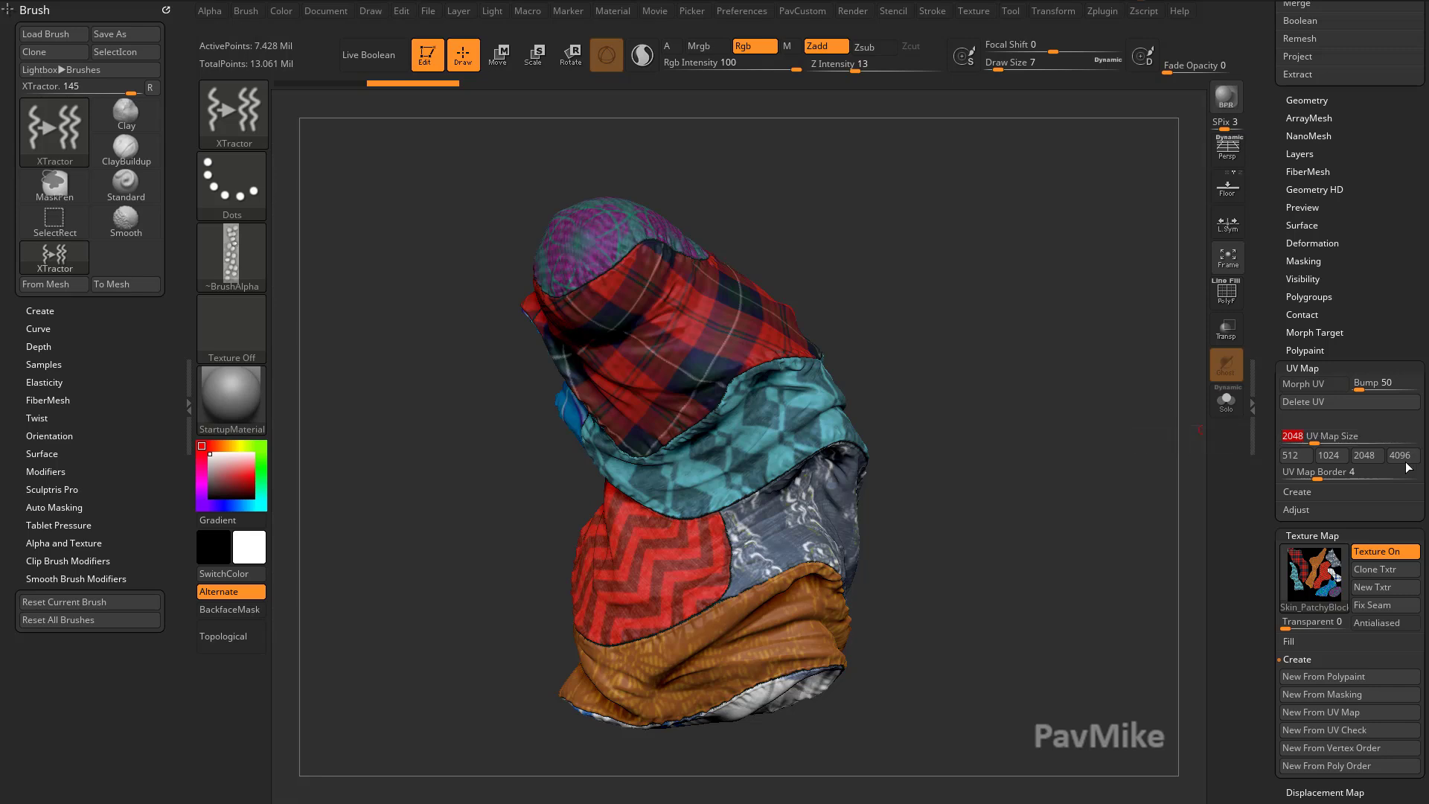
left_click_drag(1270, 431, 1369, 246)
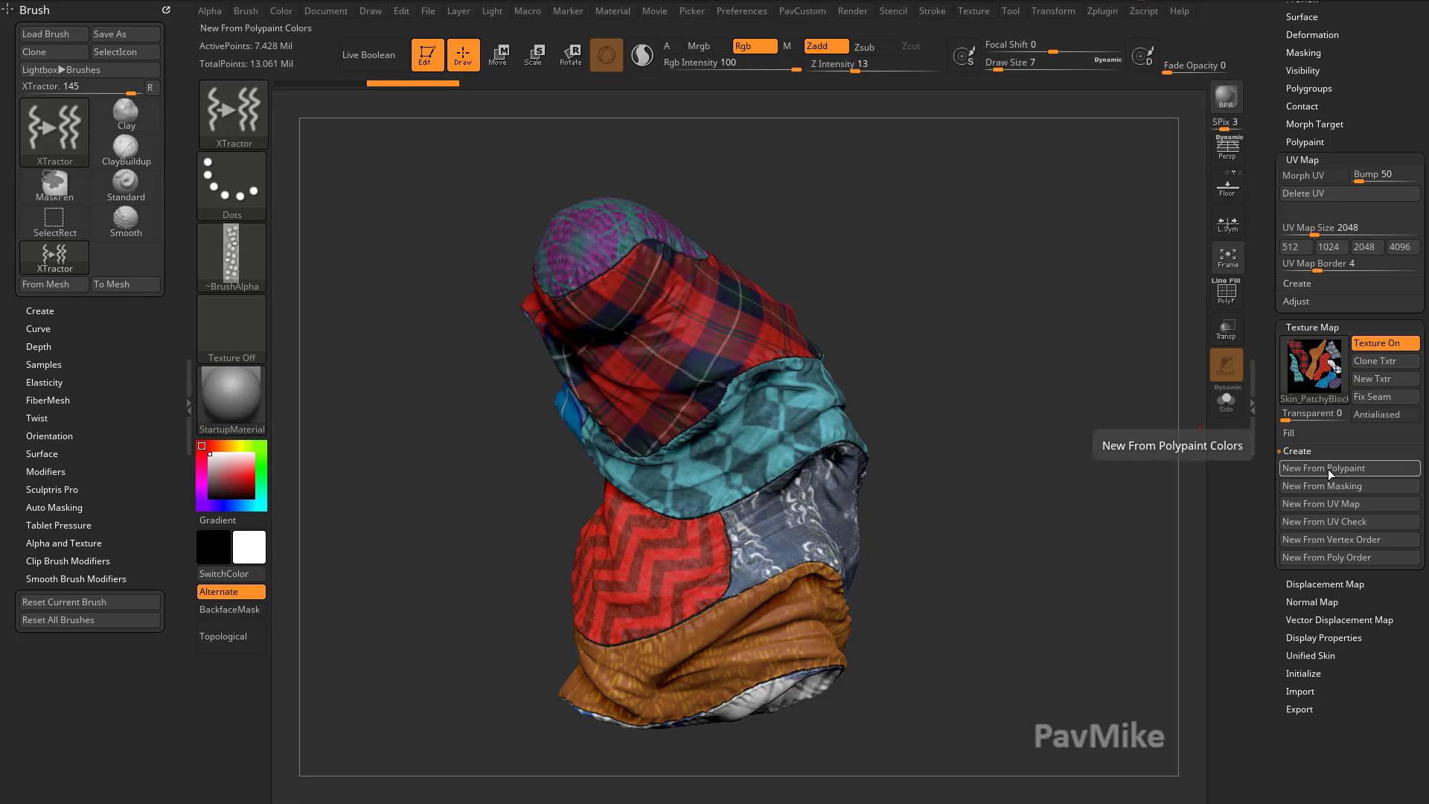
- Clone the body's texture map into the texture library and check the copy there
mouse_move(1007, 304)
left_mouse_down()
mouse_move(1010, 315)
mouse_move(1001, 306)
left_mouse_up()
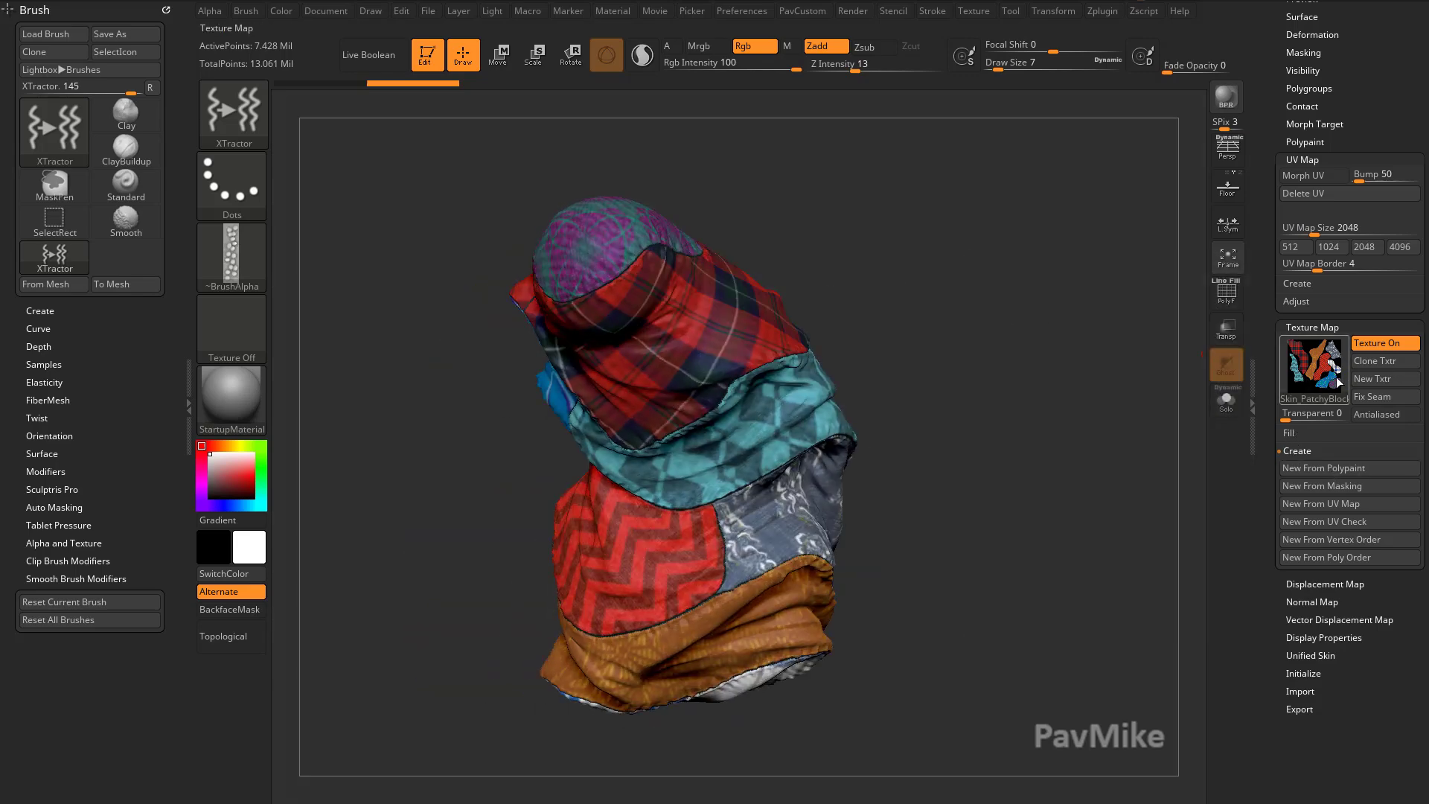
left_click(1379, 361)
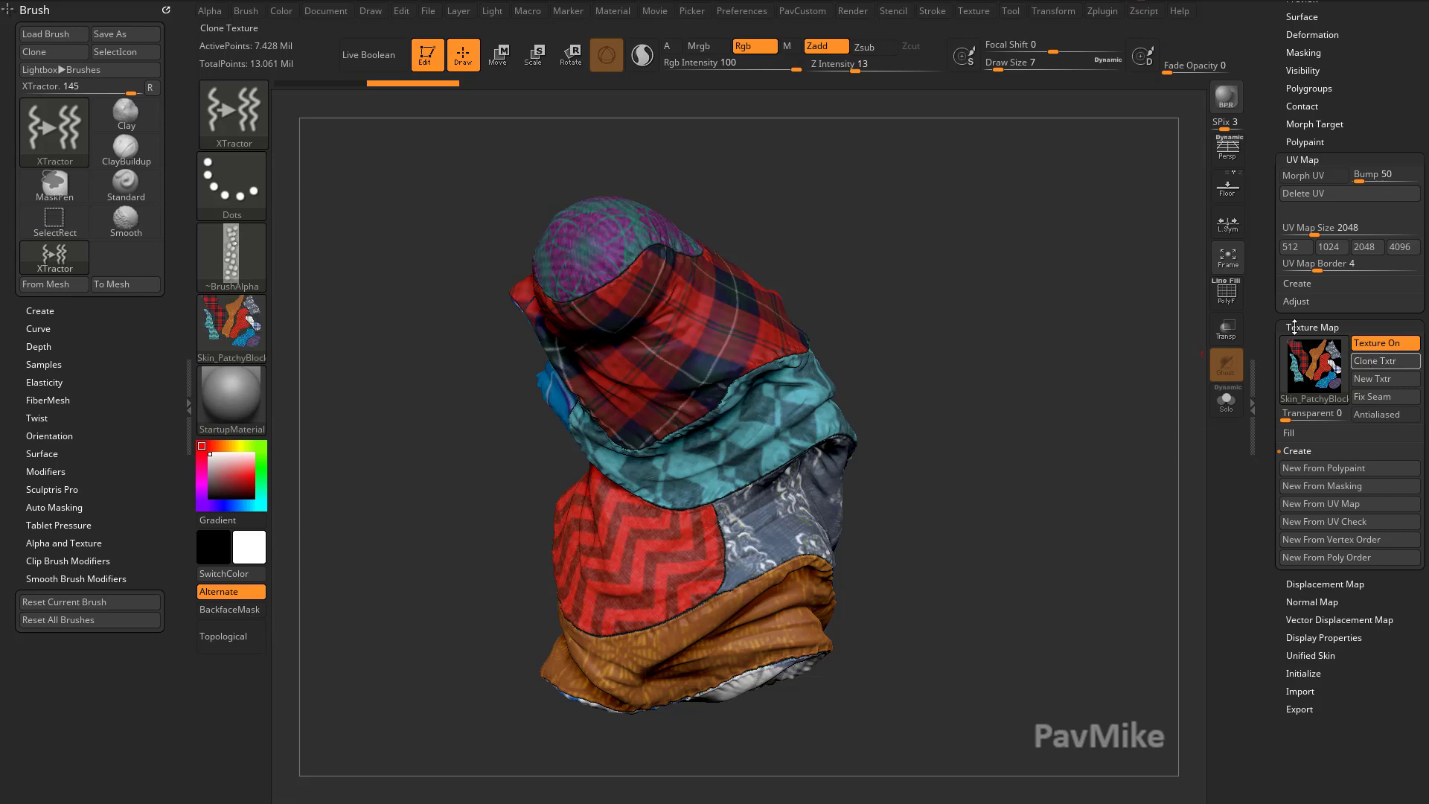
scroll(1377, 365, "up", 4)
left_click(970, 11)
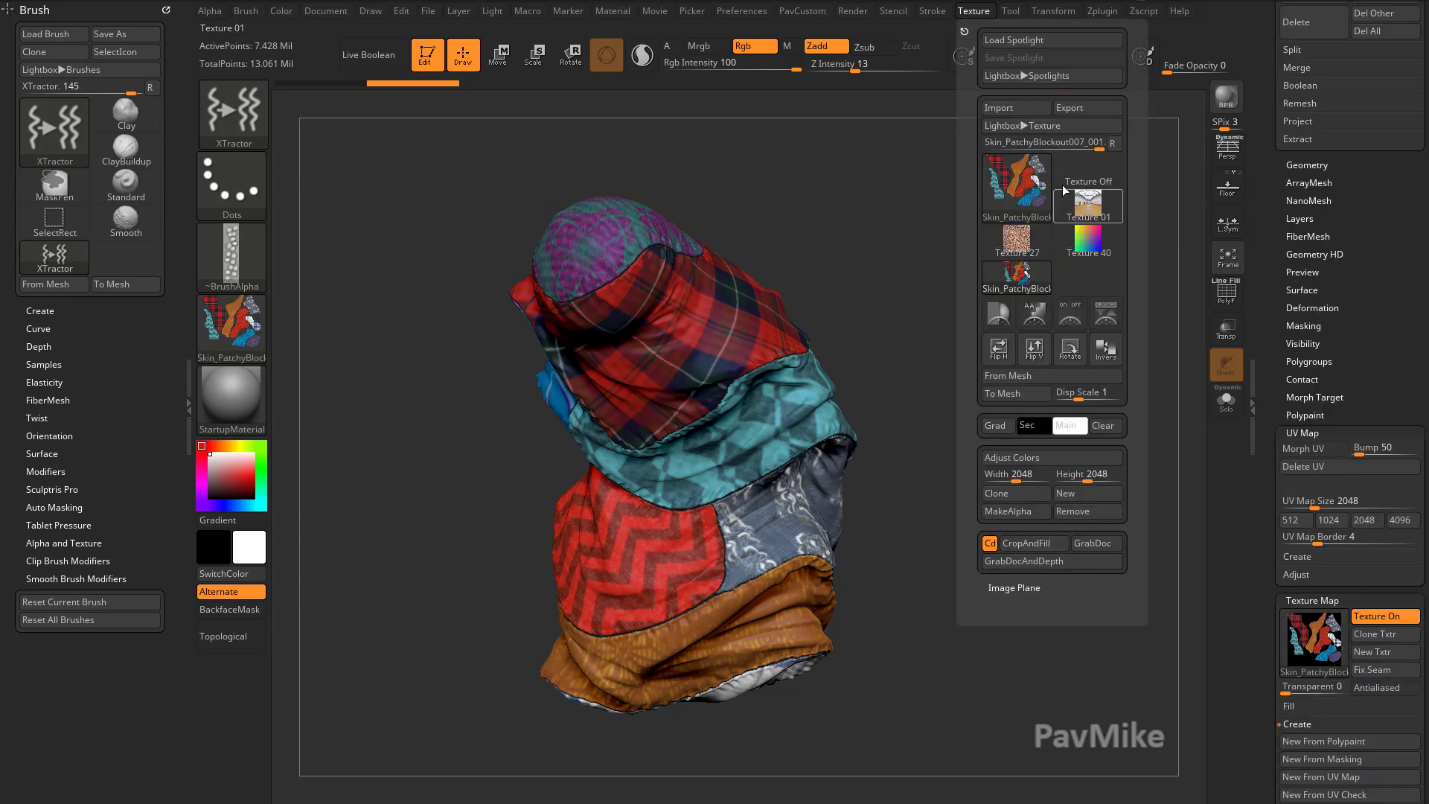
mouse_move(1010, 210)
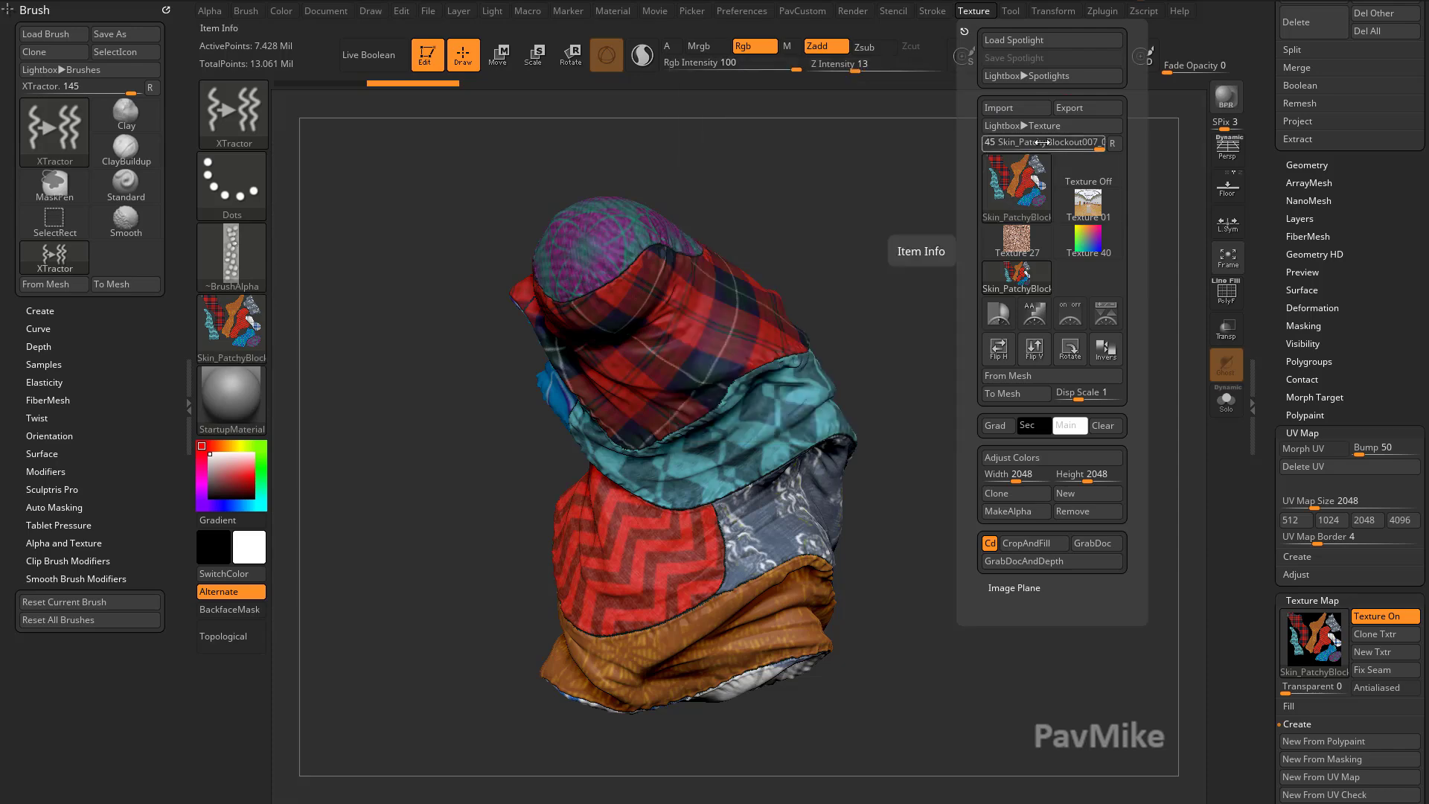
- Adjust the cloned texture's colors by sampling its red as the color mask and setting HSV Hue to 0.18572, and inspect the recolored texture
left_click(1010, 458)
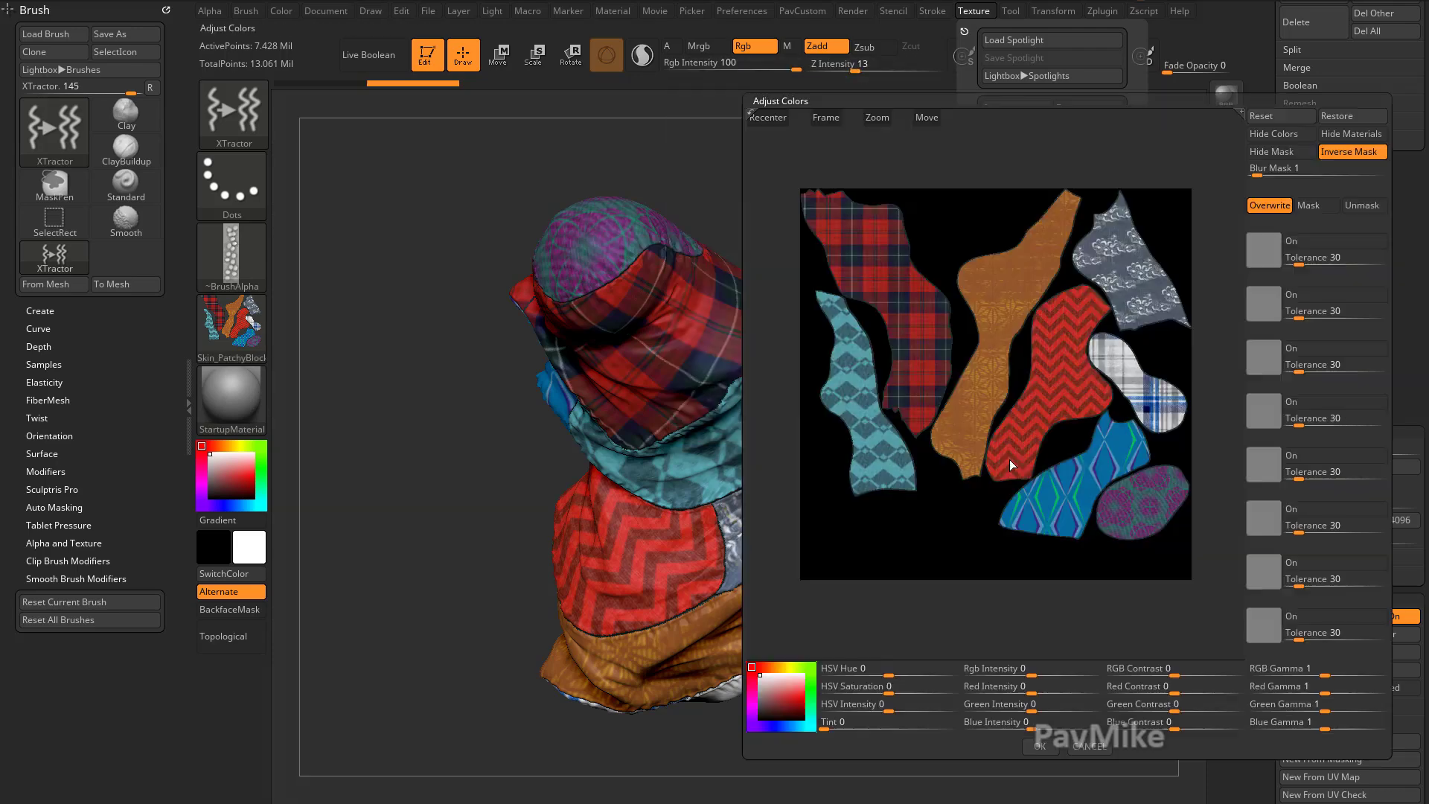
left_click_drag(1264, 247, 1069, 424)
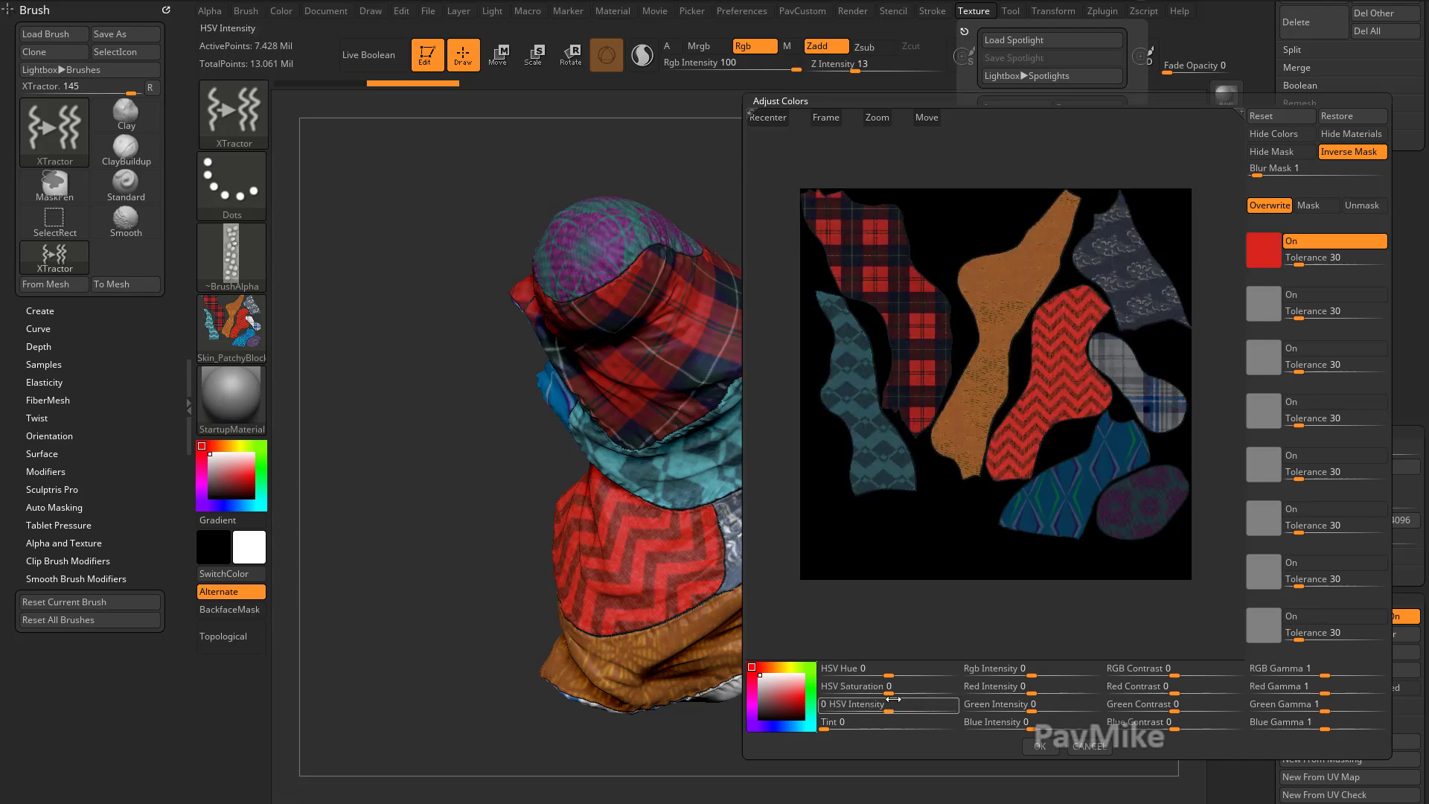
left_click_drag(887, 675, 930, 677)
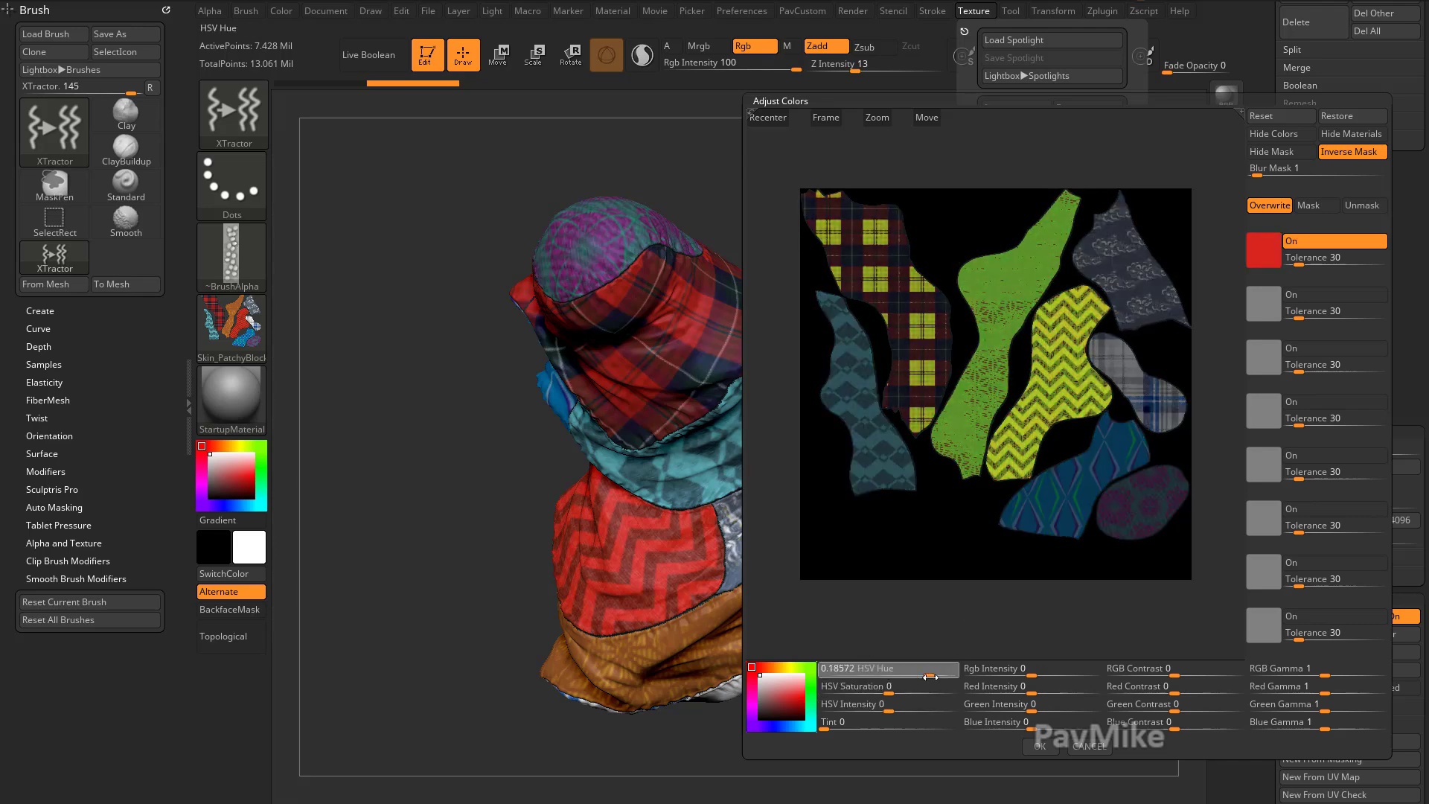
left_click(1039, 745)
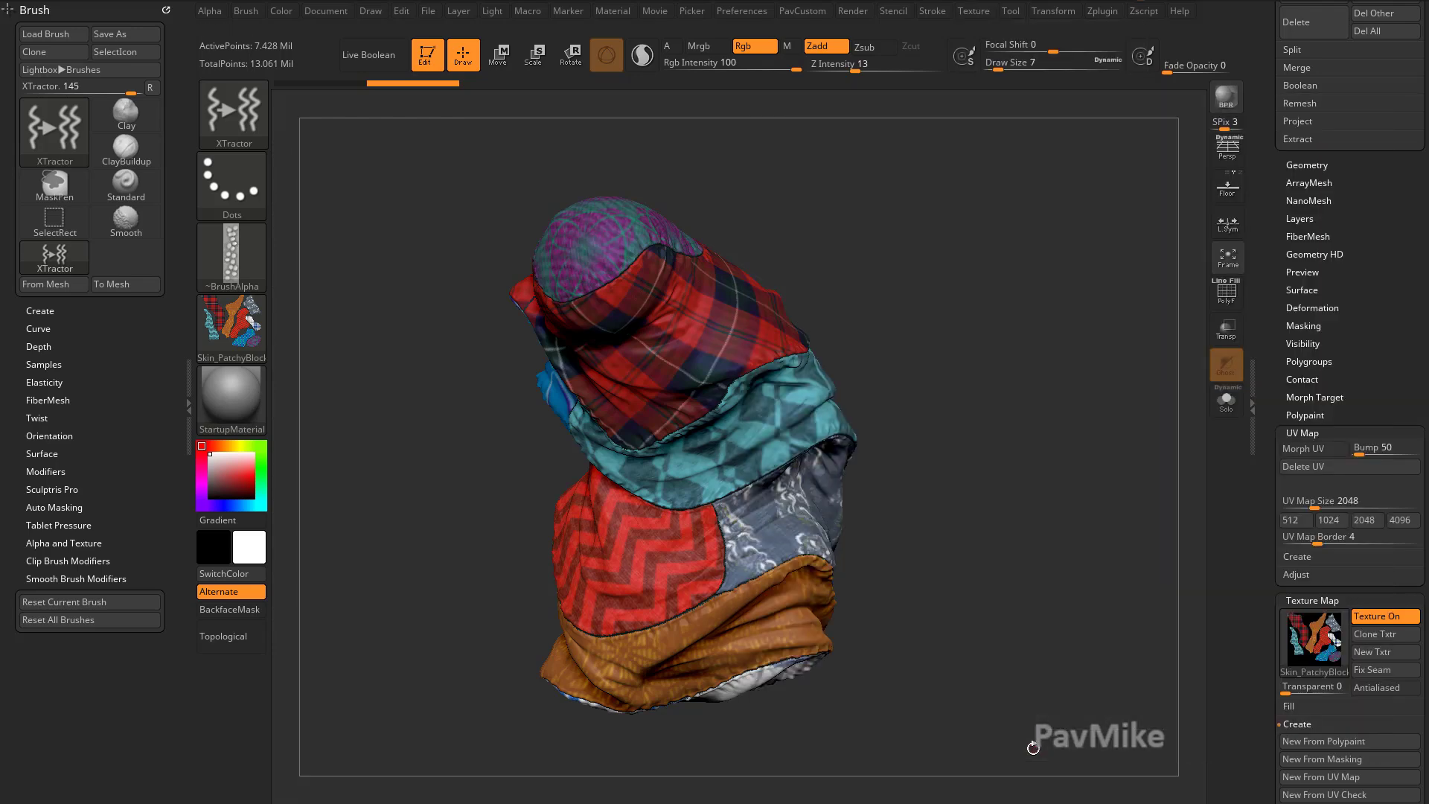
left_click(973, 11)
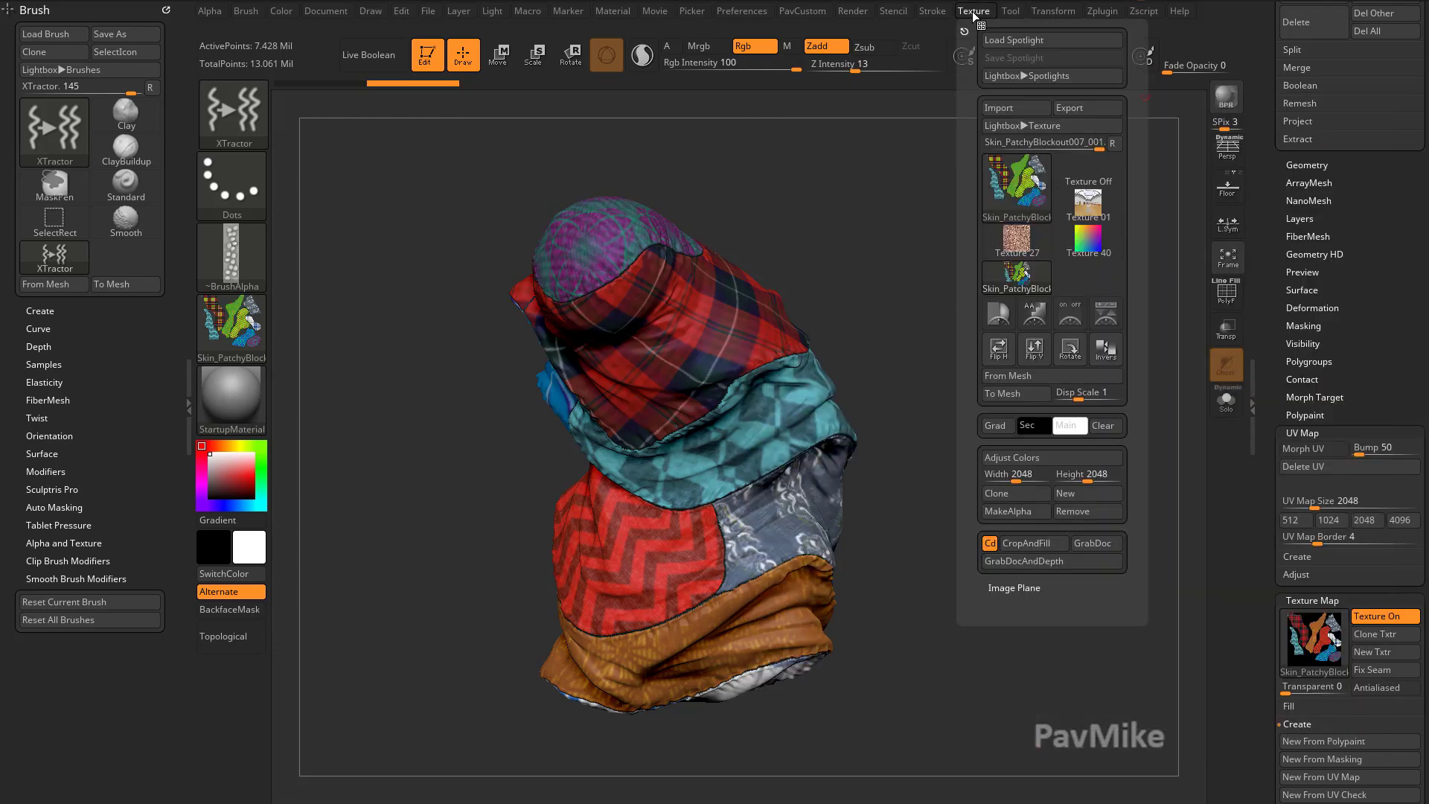
left_click(1018, 186)
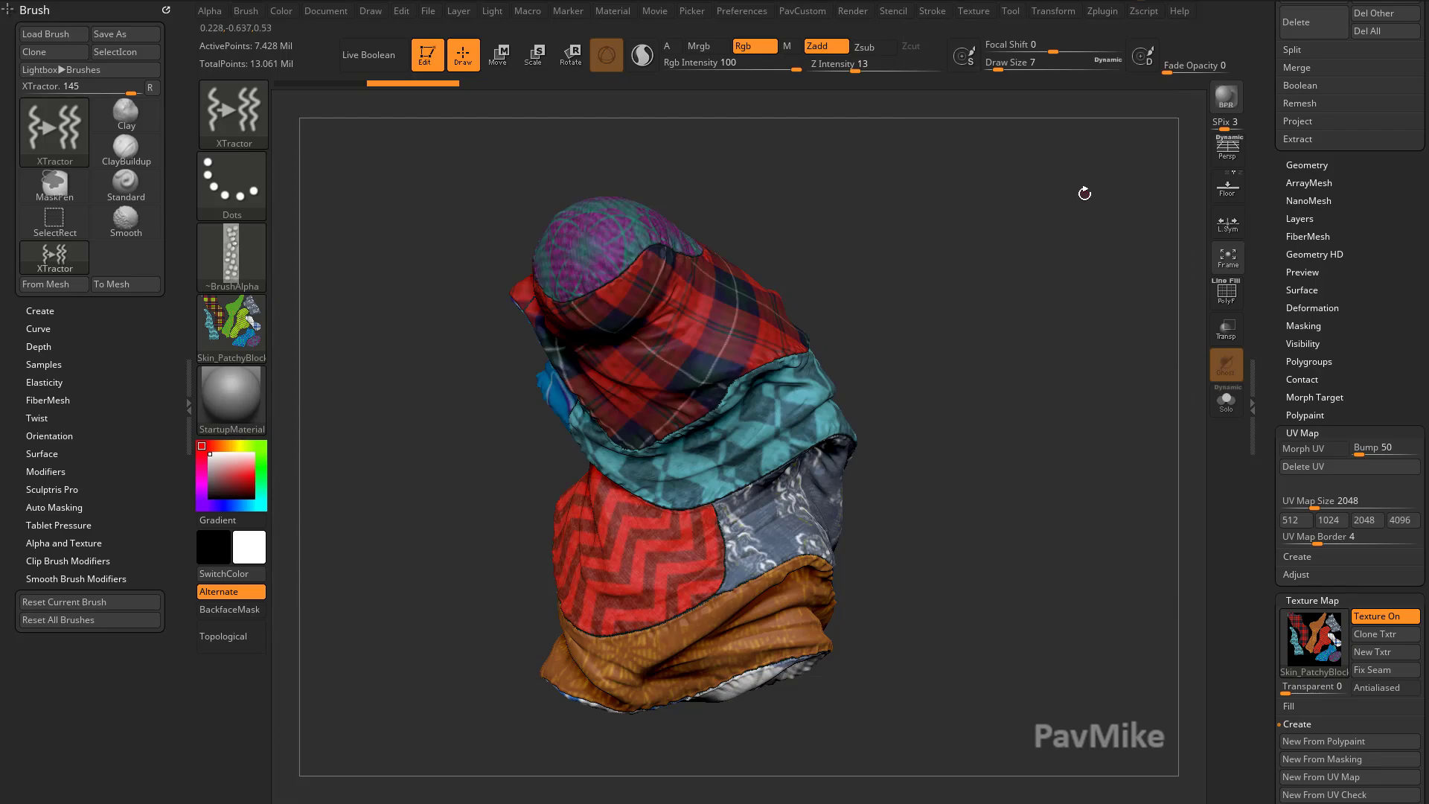